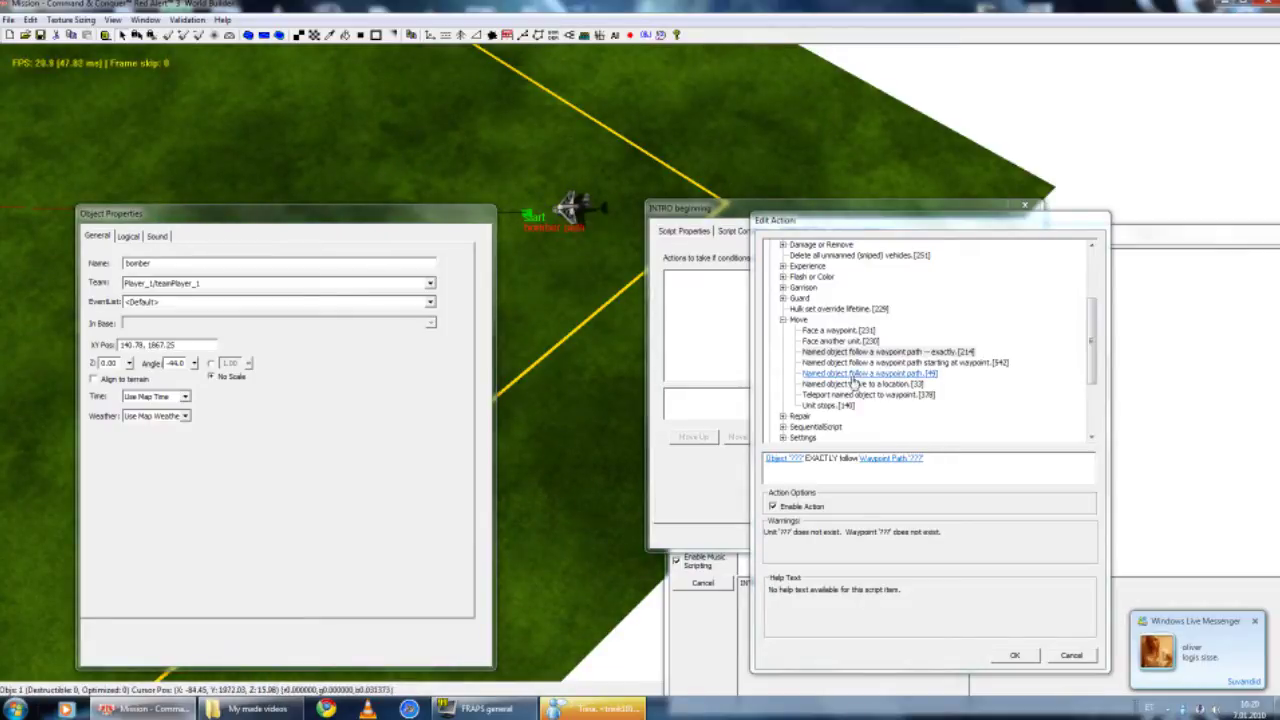
- Add the action making the object bomber exactly follow the waypoint path bomber path
left_click(880, 352)
left_click(785, 459)
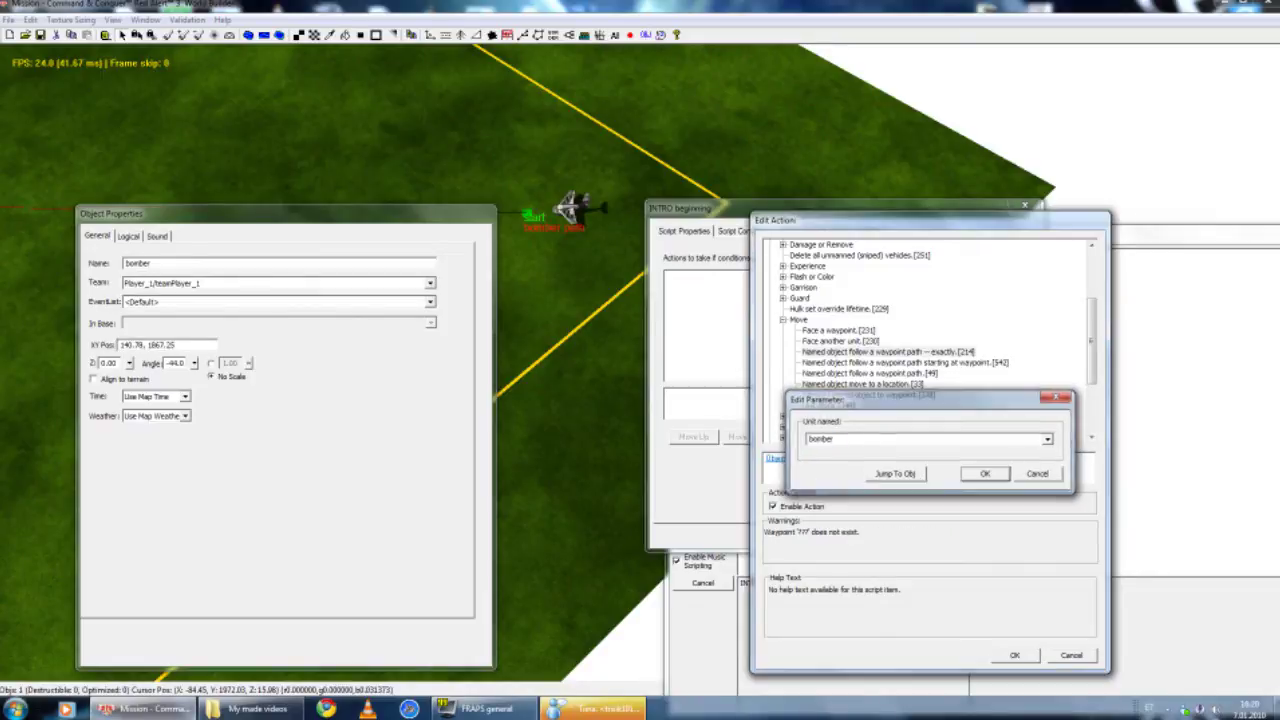
left_click(985, 473)
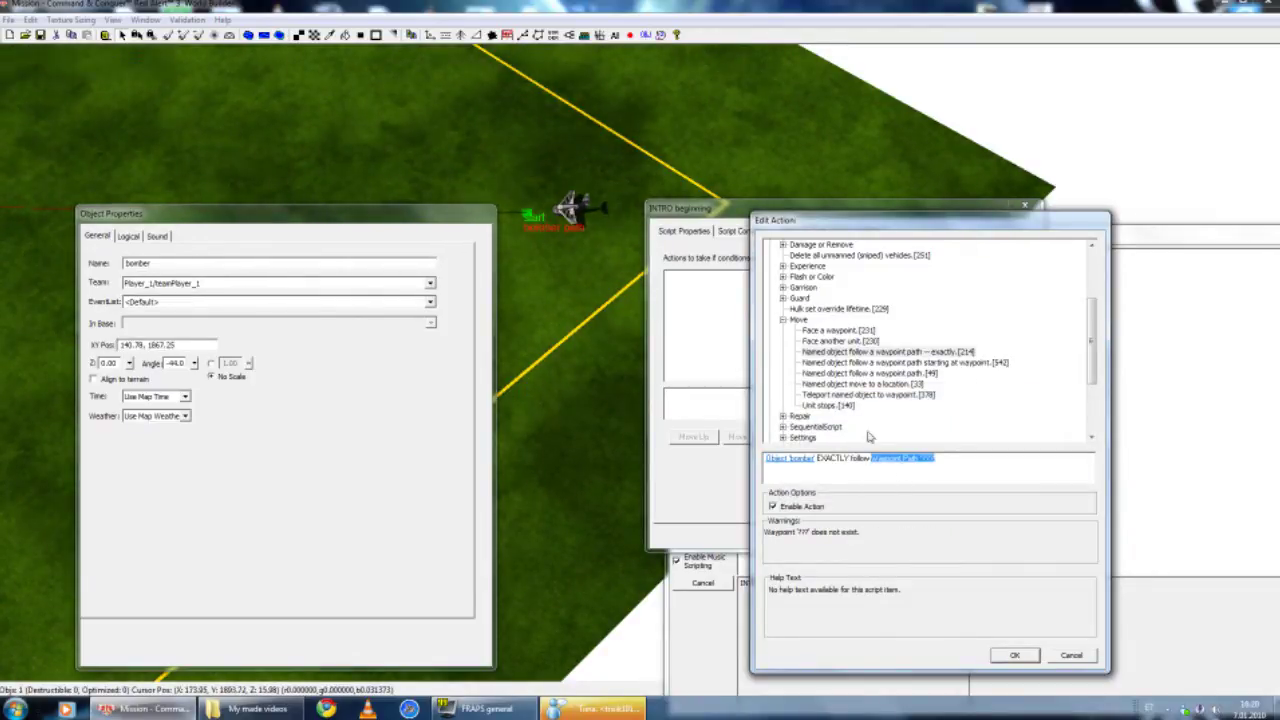
left_click(900, 458)
left_click(982, 474)
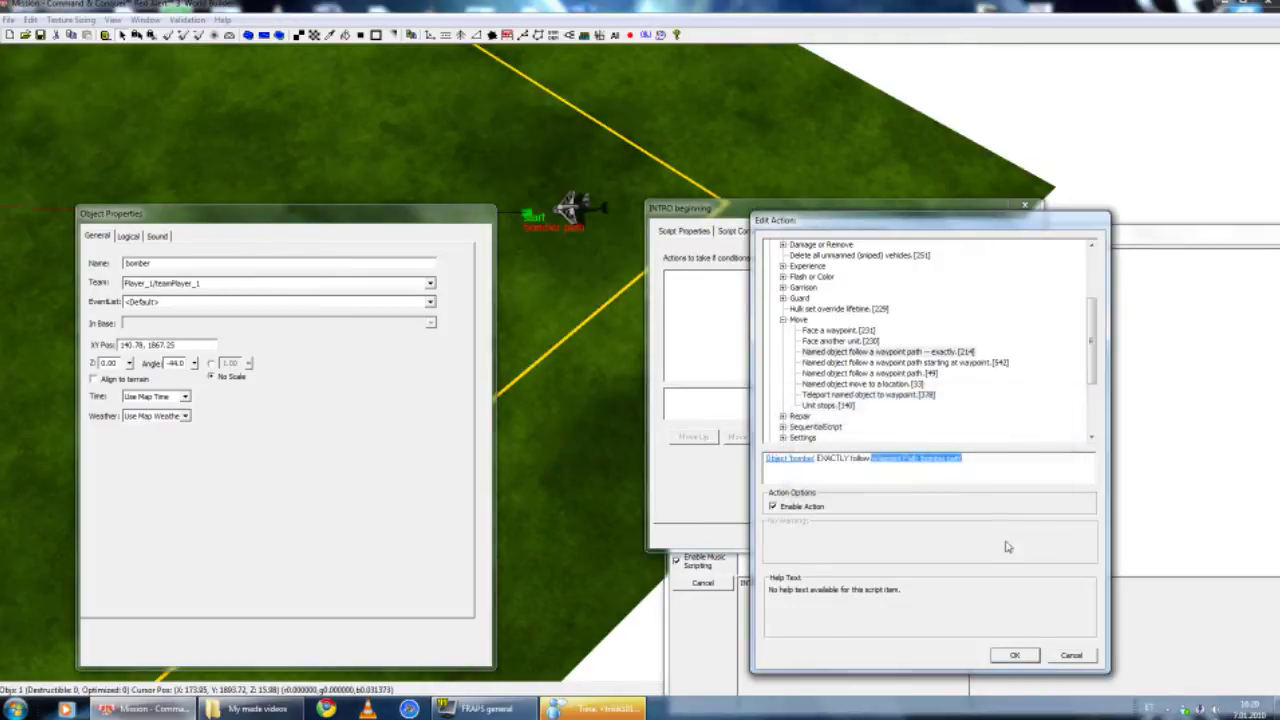
left_click(1025, 658)
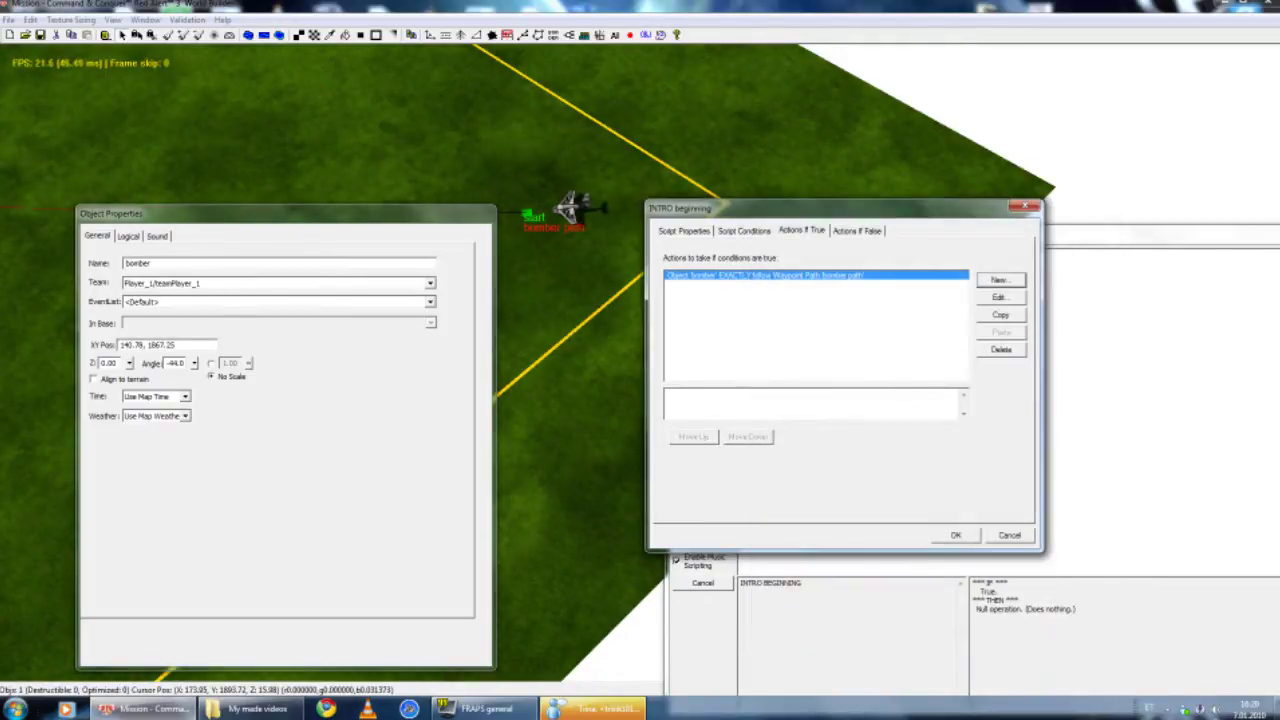
- Move the script and object properties windows aside and examine the bomber and its waypoint path on the map
left_click(745, 231)
left_click(801, 231)
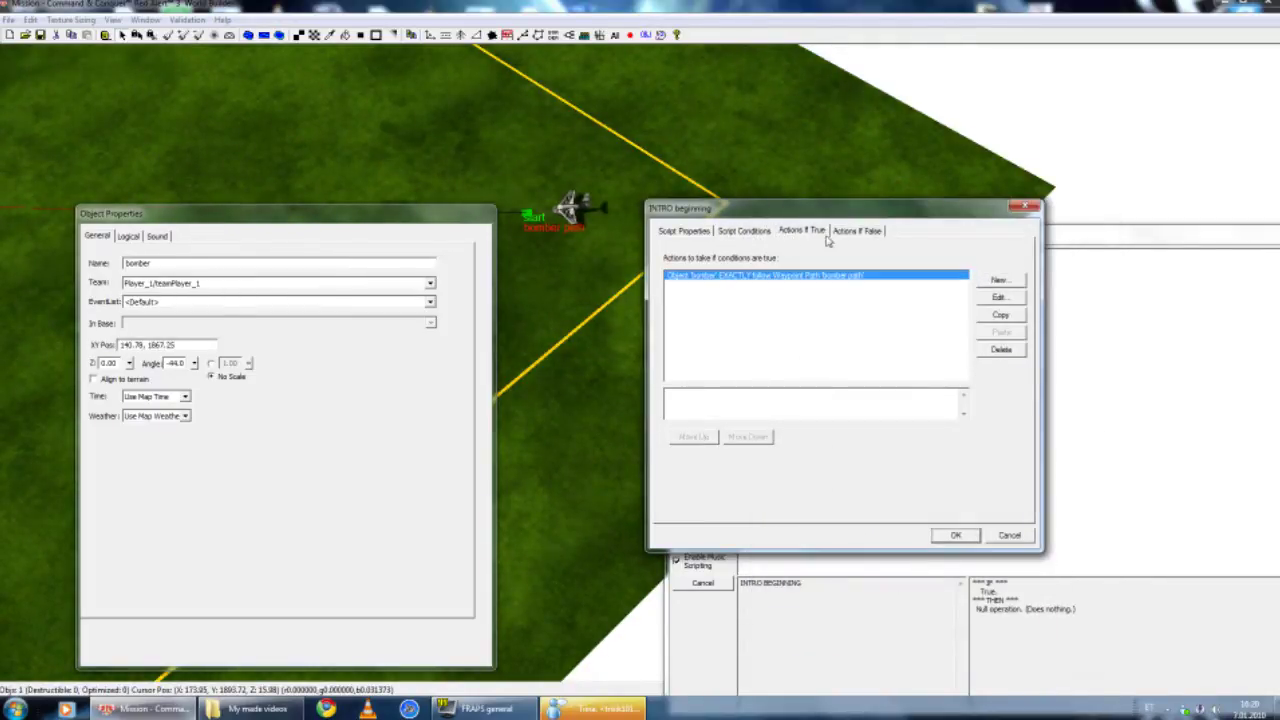
left_click_drag(775, 208, 810, 225)
right_click_drag(520, 262, 560, 209)
right_click_drag(626, 158, 663, 149)
right_click_drag(517, 158, 1106, 160)
mouse_move(300, 150)
right_mouse_down()
mouse_move(770, 147)
mouse_move(750, 150)
right_mouse_up()
right_click_drag(670, 140, 225, 140)
right_click_drag(600, 200, 208, 237)
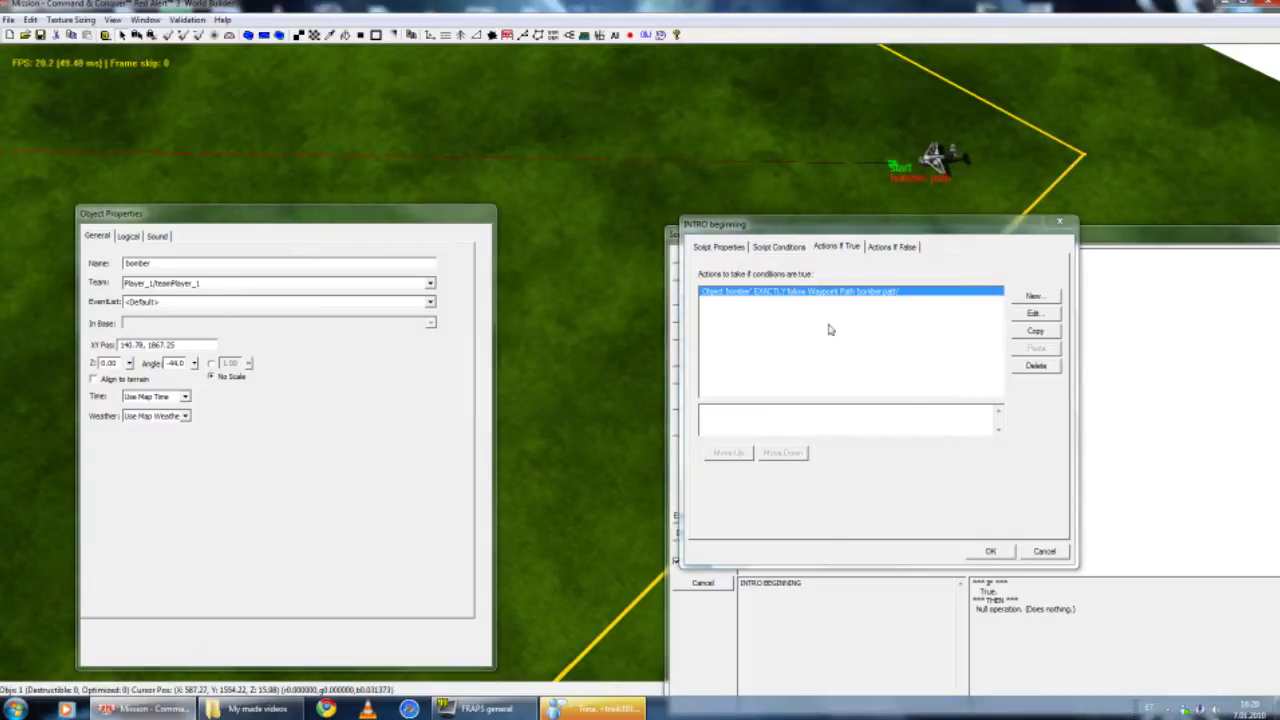
right_click_drag(828, 330, 800, 300)
left_click_drag(444, 208, 404, 507)
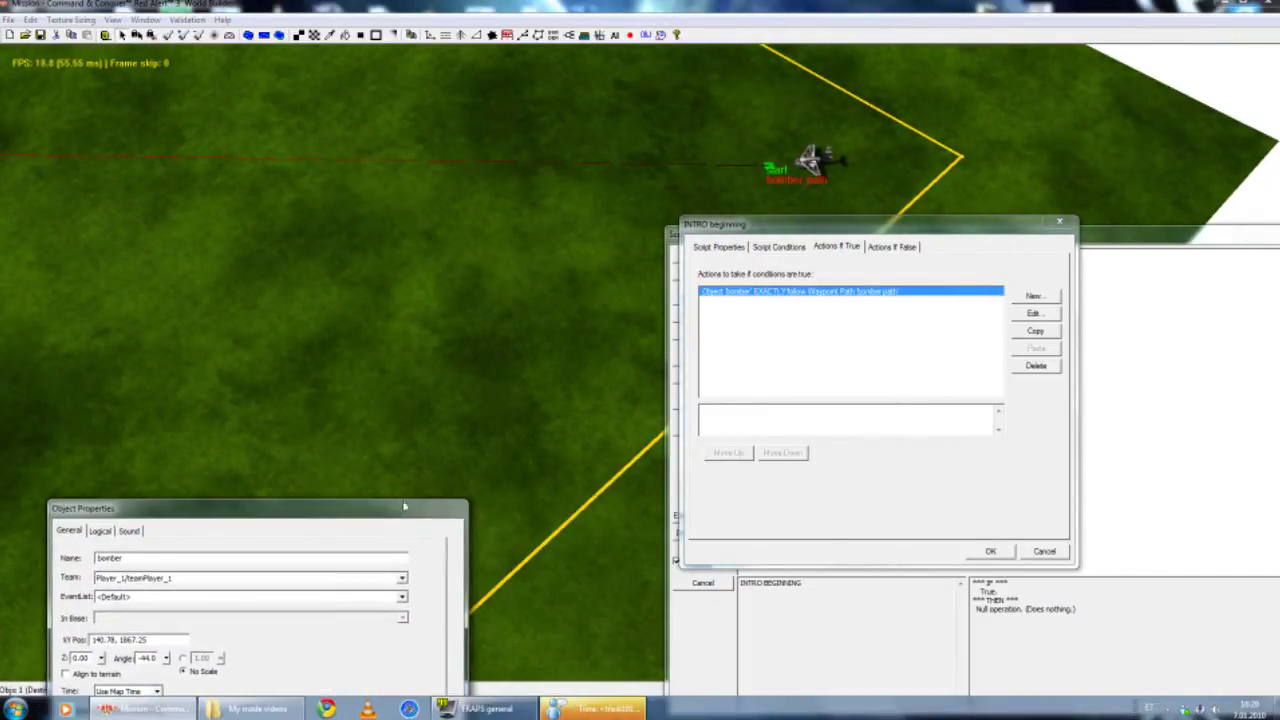
- Review the INTRO beginning script's properties, conditions, and actions for true and false
left_click(906, 246)
left_click(838, 248)
left_click(897, 248)
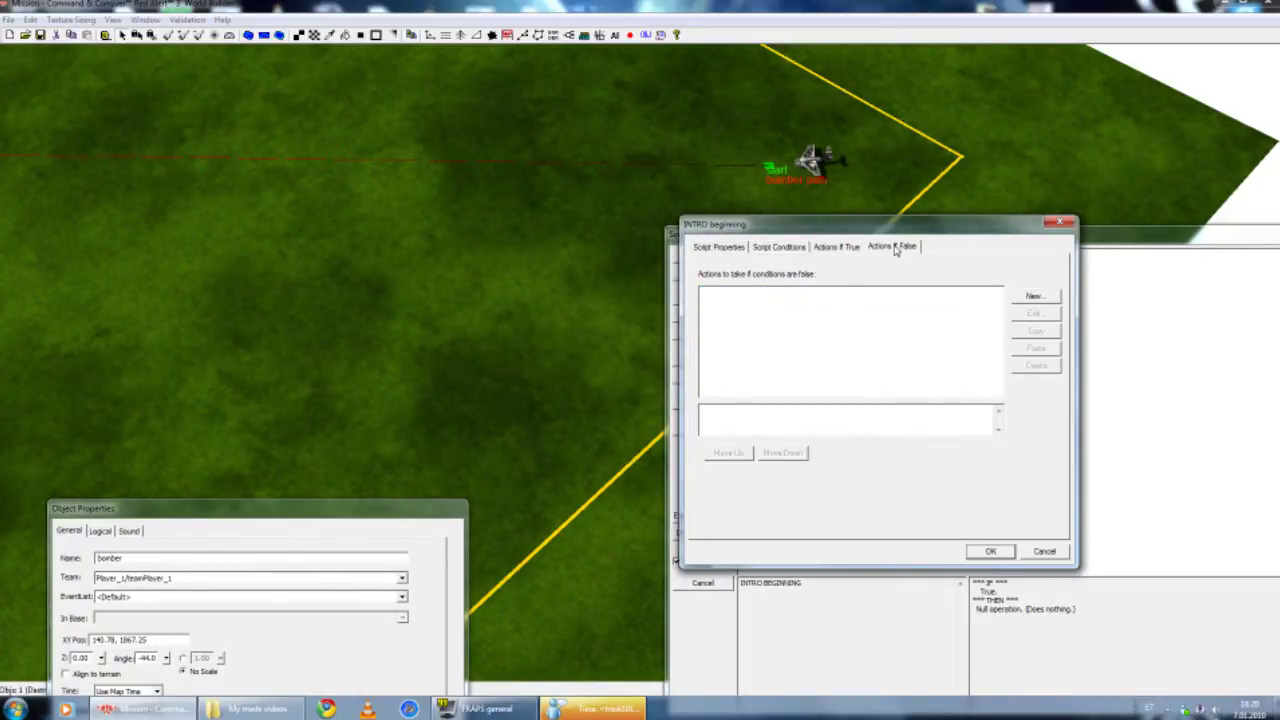
right_click_drag(622, 322, 666, 335)
left_click(722, 247)
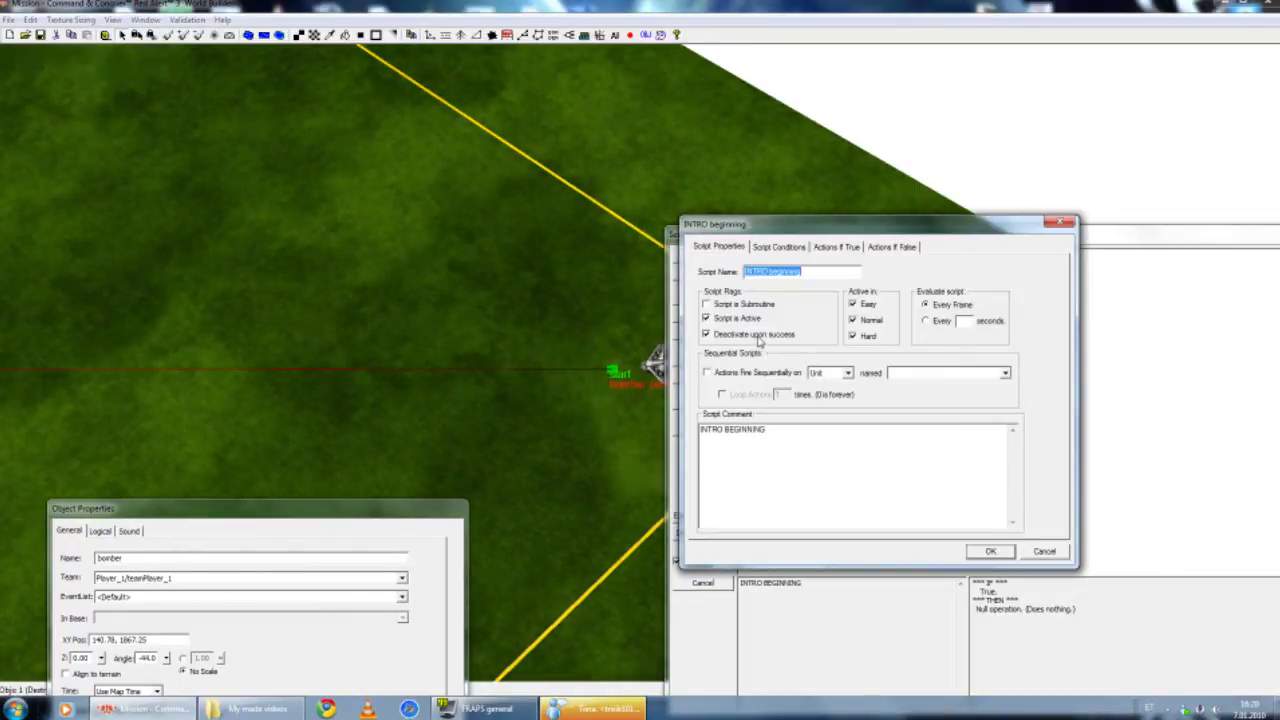
left_click(840, 247)
right_click_drag(626, 266, 645, 242)
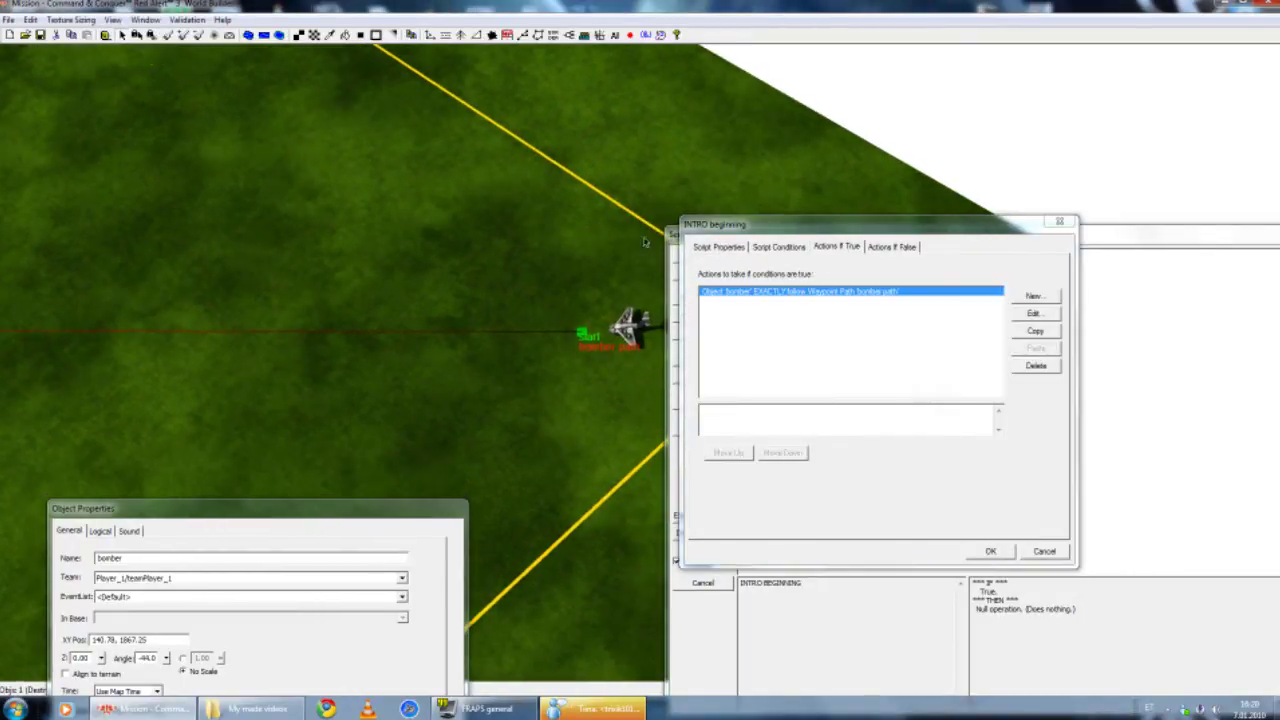
left_click(779, 247)
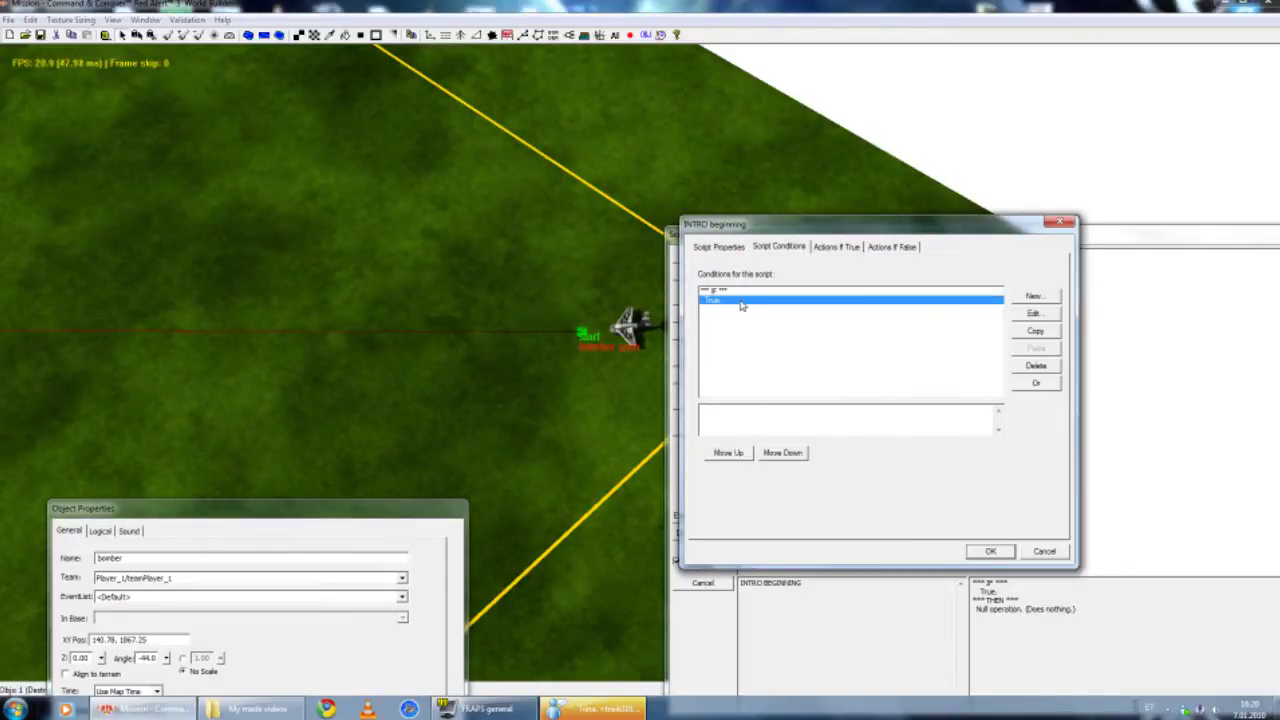
left_click(836, 247)
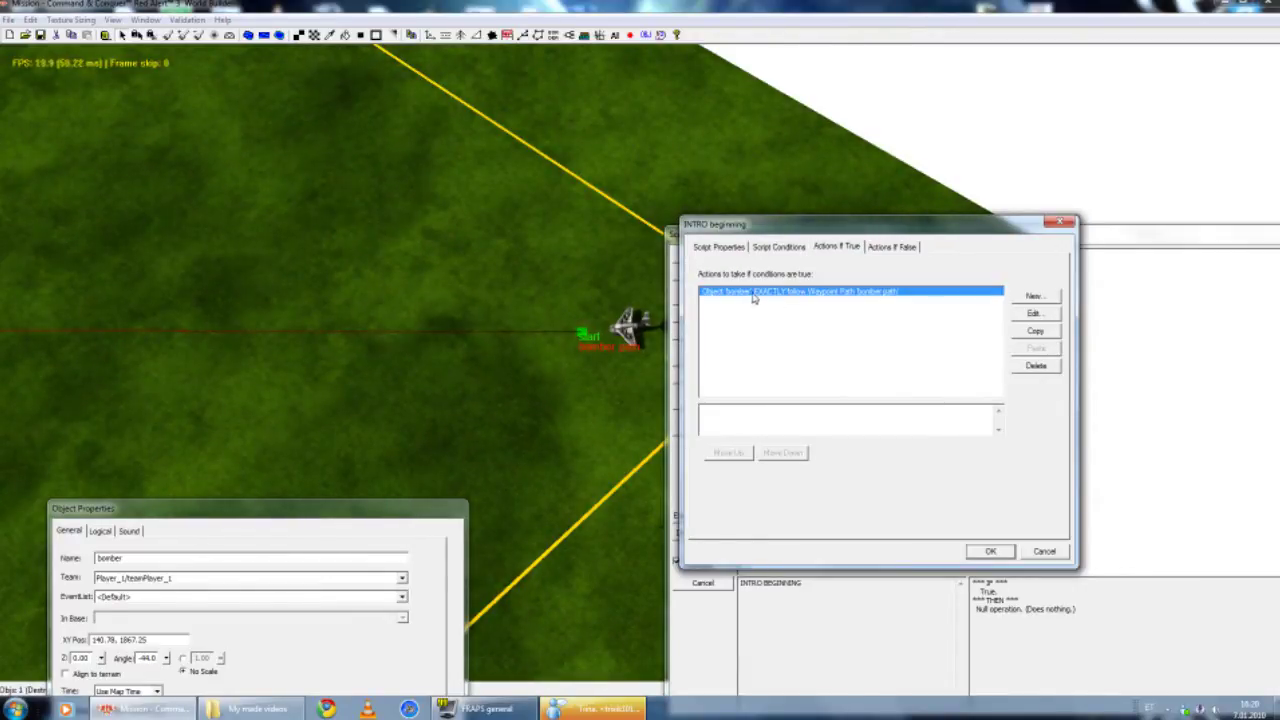
left_click(874, 247)
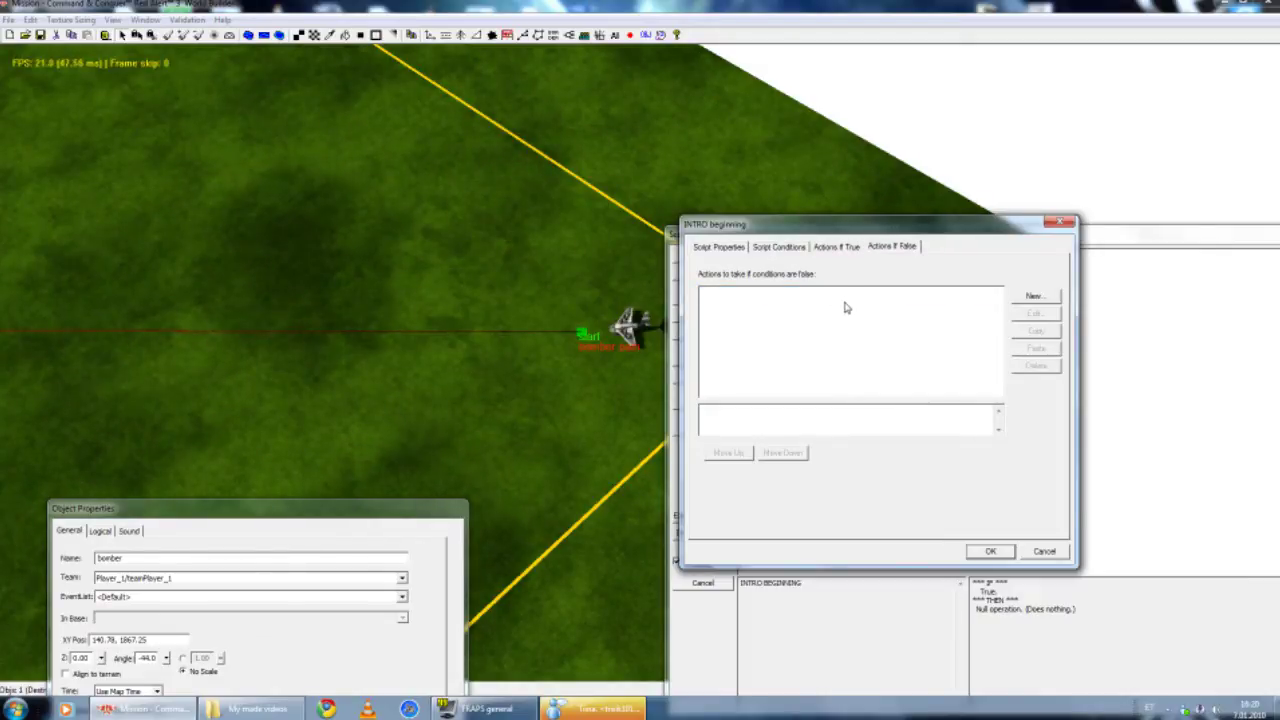
left_click(719, 247)
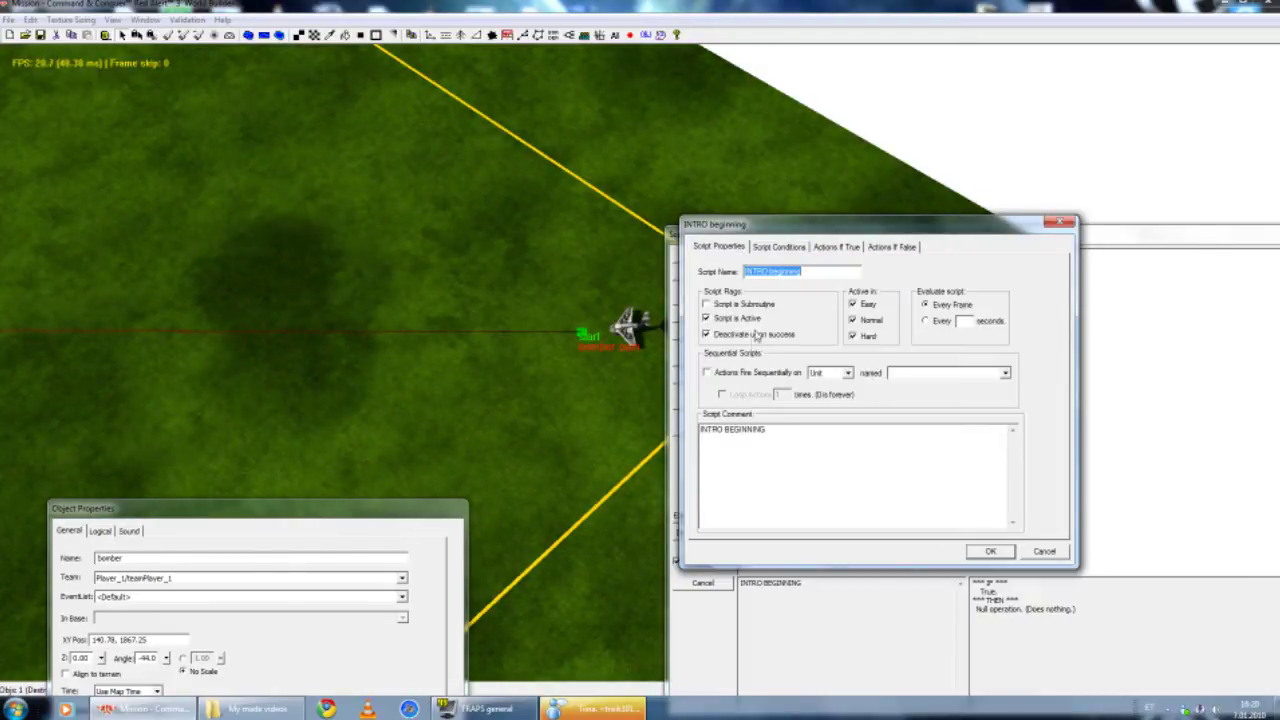
left_click(779, 247)
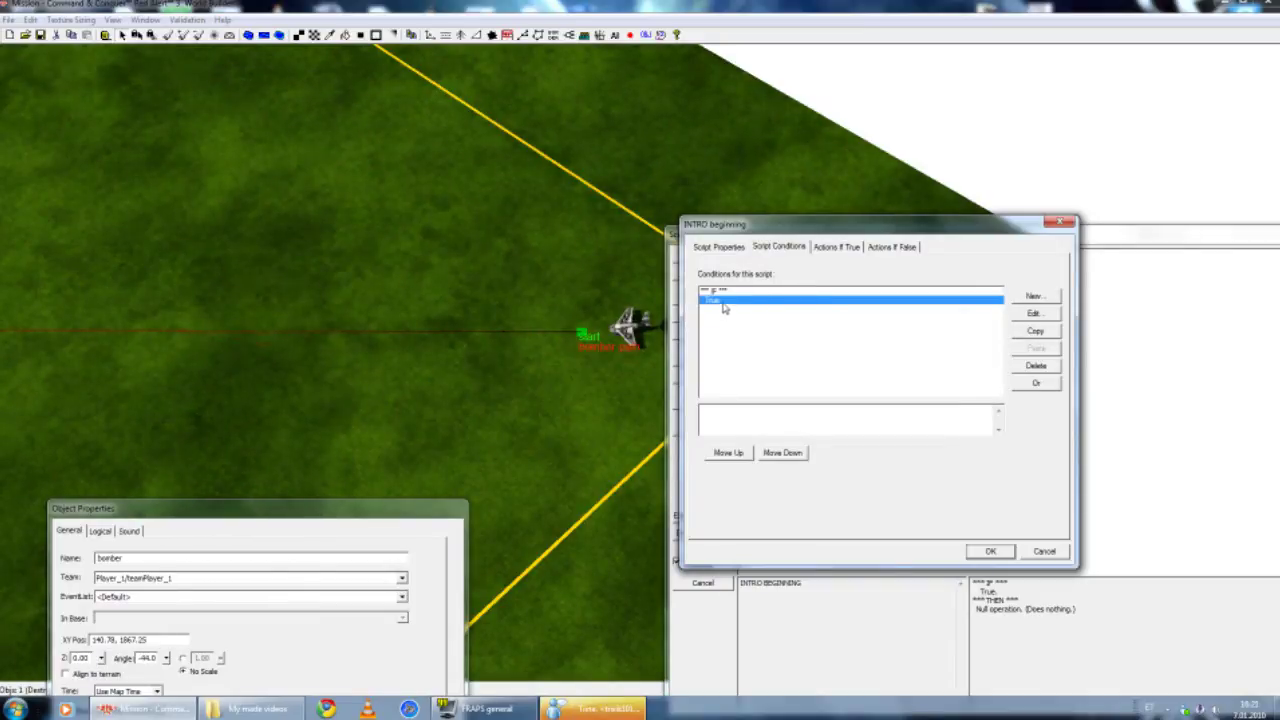
left_click(820, 250)
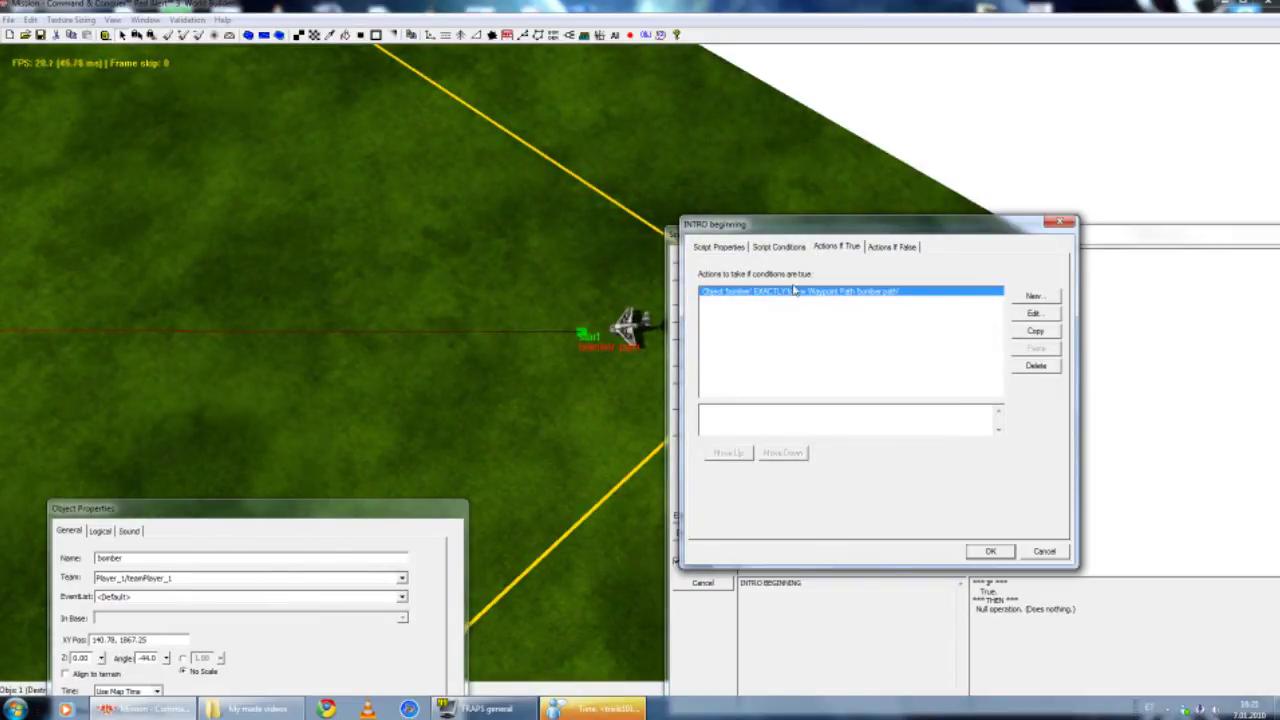
left_click(779, 247)
left_click(895, 247)
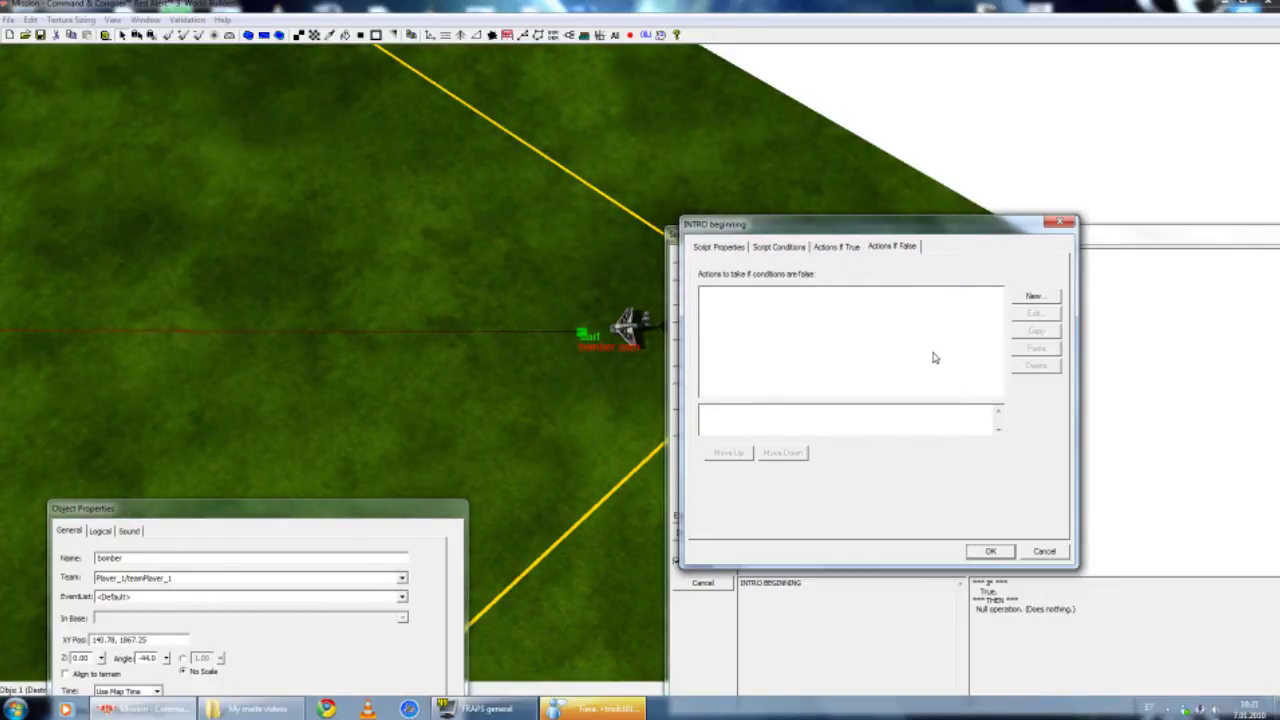
right_click_drag(460, 298, 363, 295)
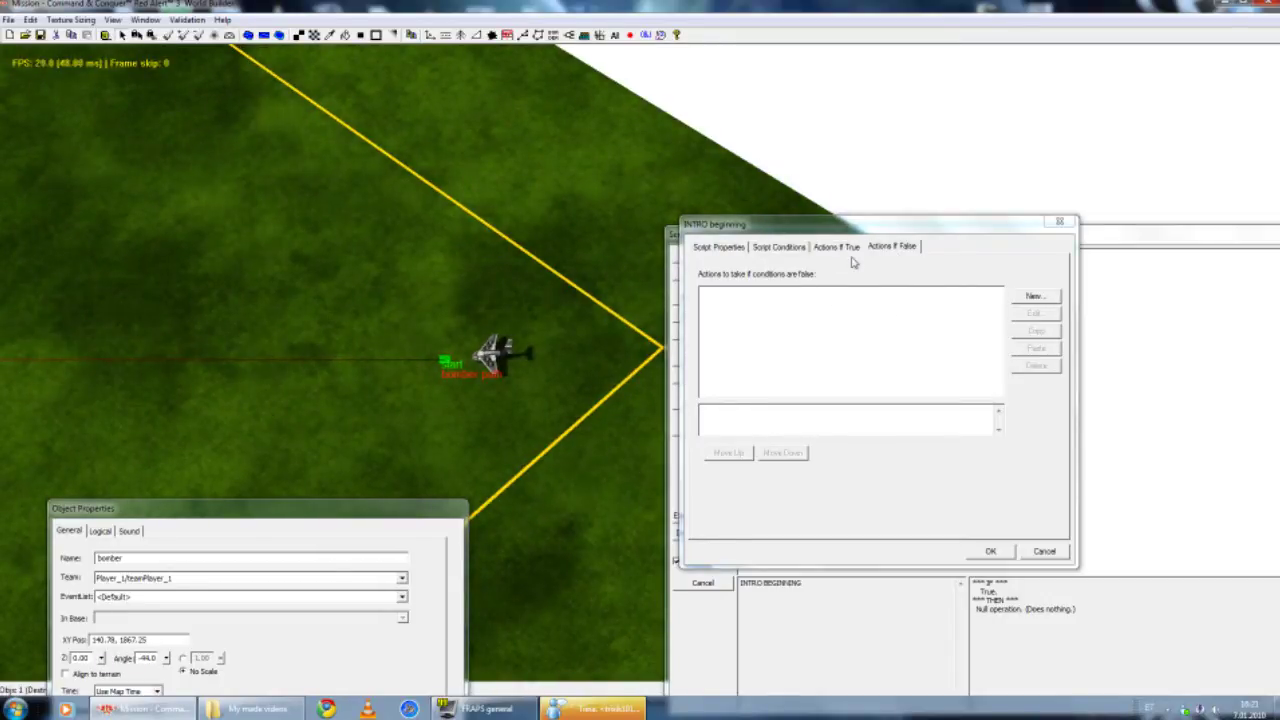
- Check the script's actions for true conditions and accept the INTRO beginning script
left_click(822, 249)
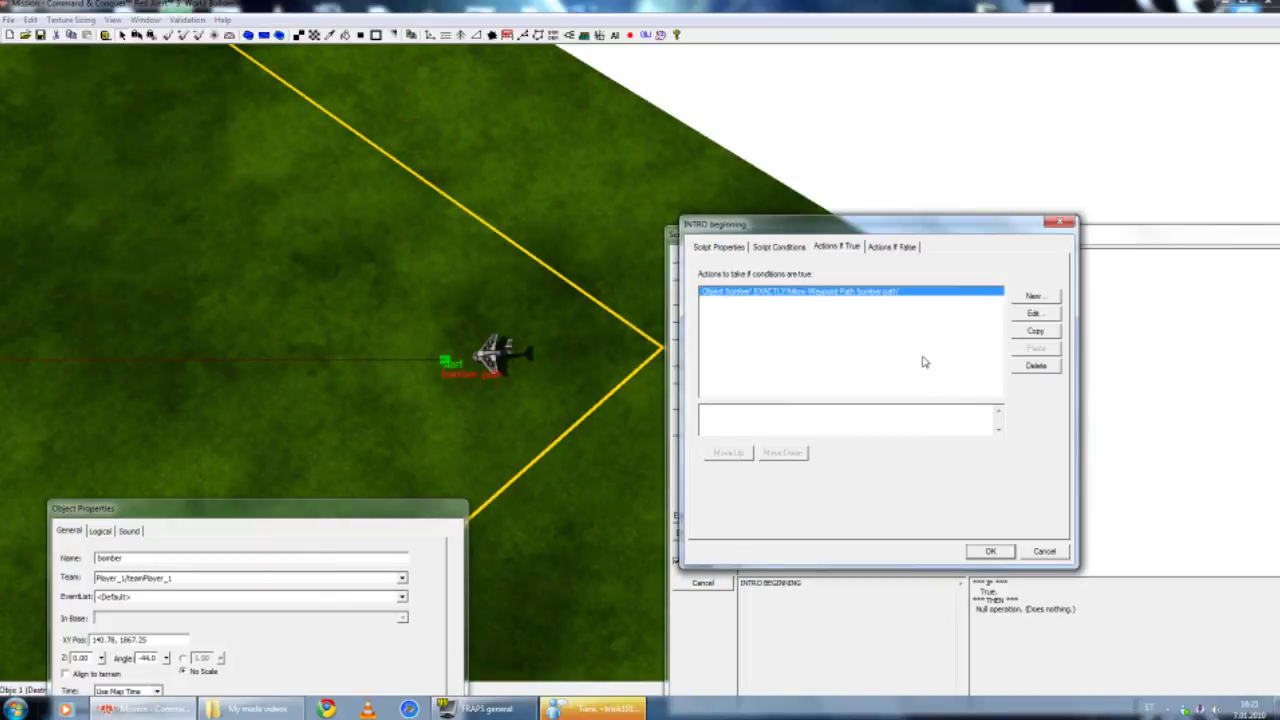
right_click_drag(522, 340, 574, 298)
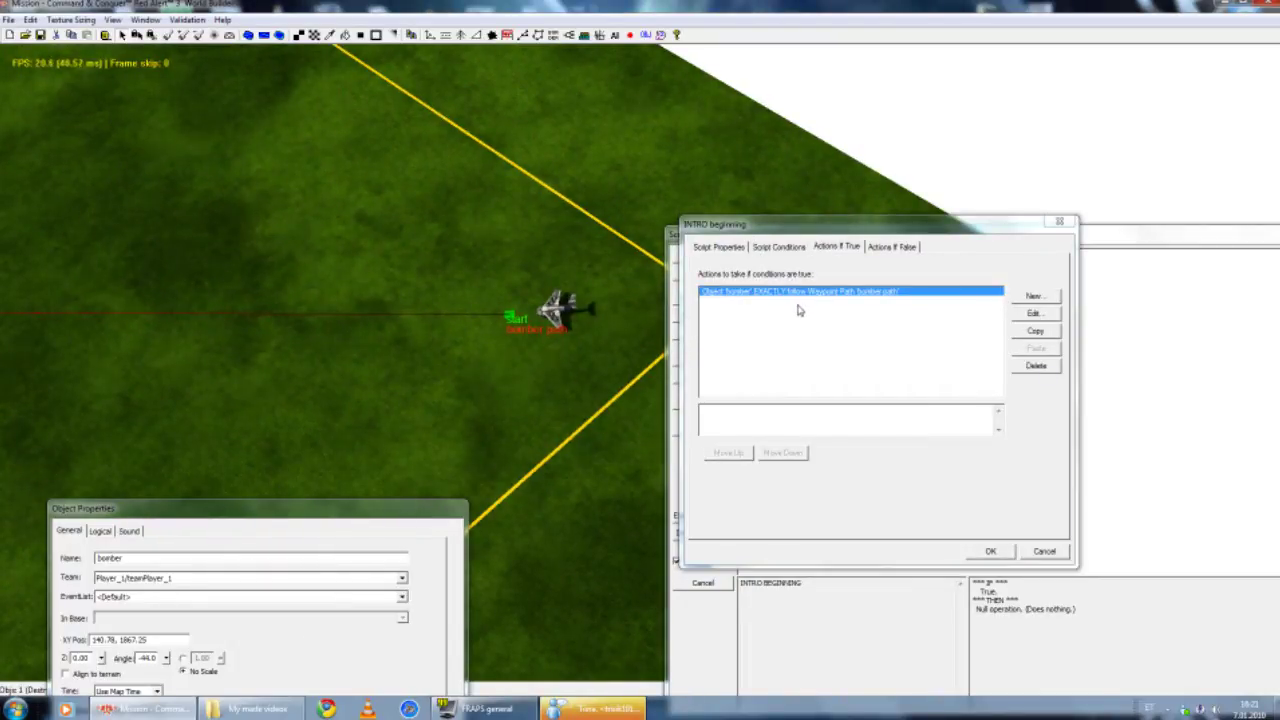
left_click(990, 551)
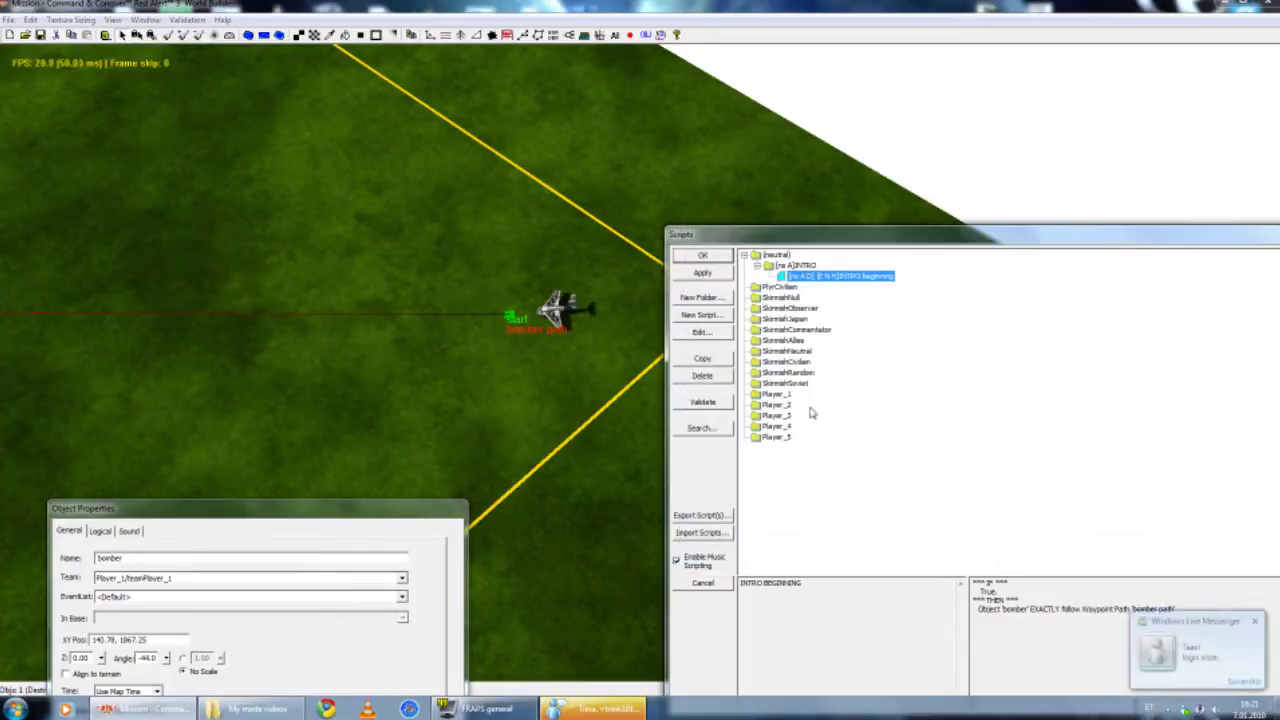
- Clear the open windows away from the map and inspect the bomber, its start waypoint and the surrounding terrain
left_click_drag(354, 509, 631, 661)
right_click_drag(417, 454, 469, 403)
middle_click_drag(469, 403, 449, 408)
right_click_drag(449, 412, 680, 208)
scroll(529, 360, "down", 3)
left_click_drag(700, 236, 921, 386)
middle_click_drag(807, 310, 849, 303)
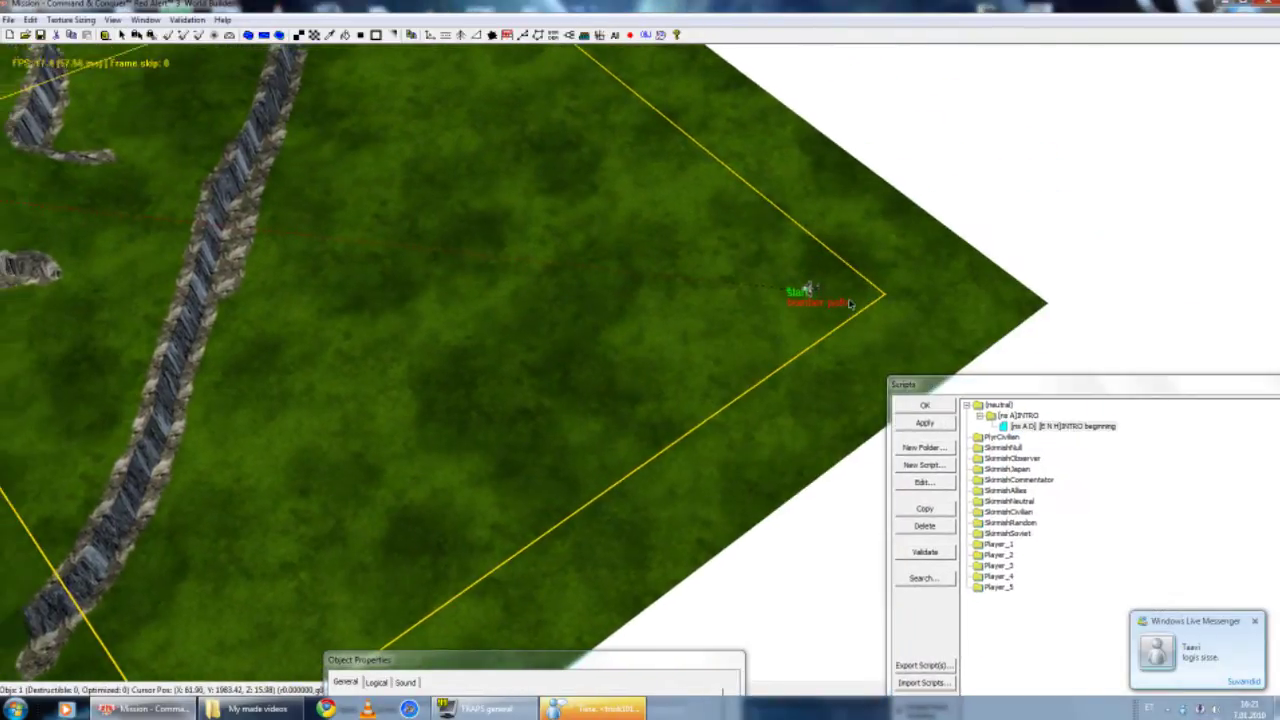
scroll(616, 302, "up", 3)
right_click_drag(700, 340, 529, 429)
scroll(750, 375, "up", 2)
right_click_drag(750, 375, 626, 397)
scroll(626, 397, "up", 4)
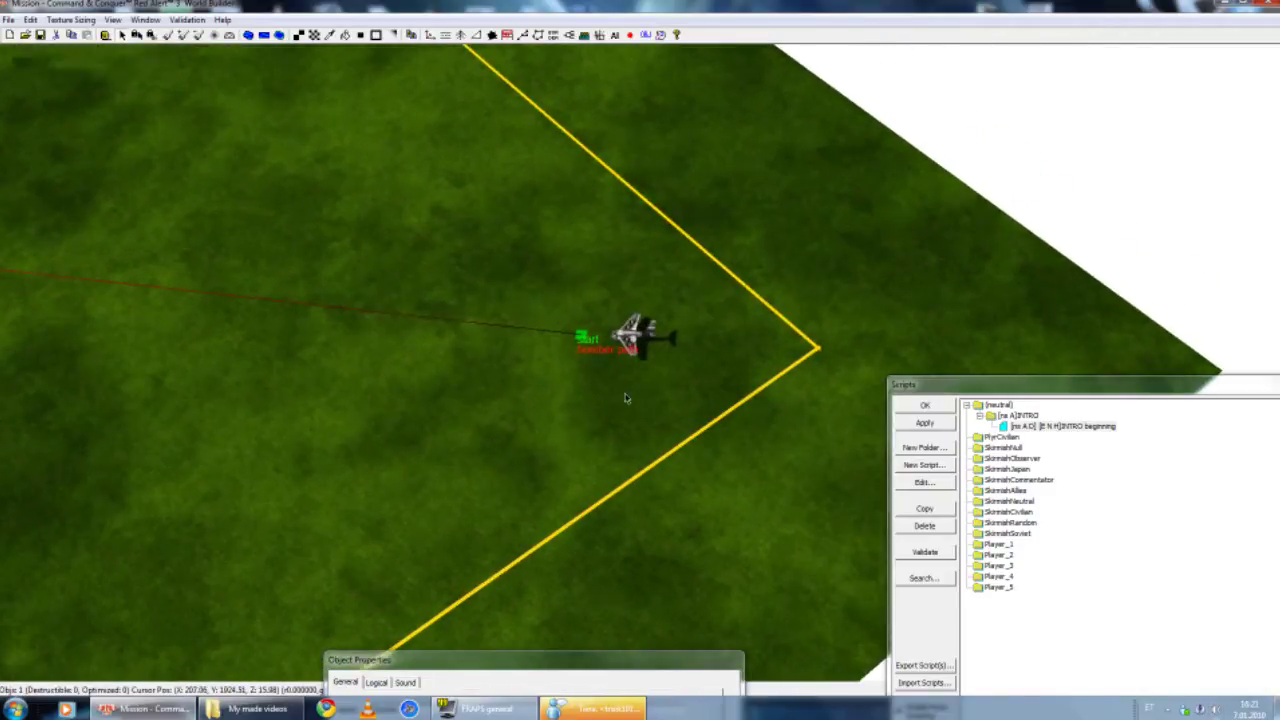
middle_click_drag(619, 322, 535, 362)
- Reopen the INTRO beginning script at its actions for true conditions
left_click_drag(1036, 379, 1003, 265)
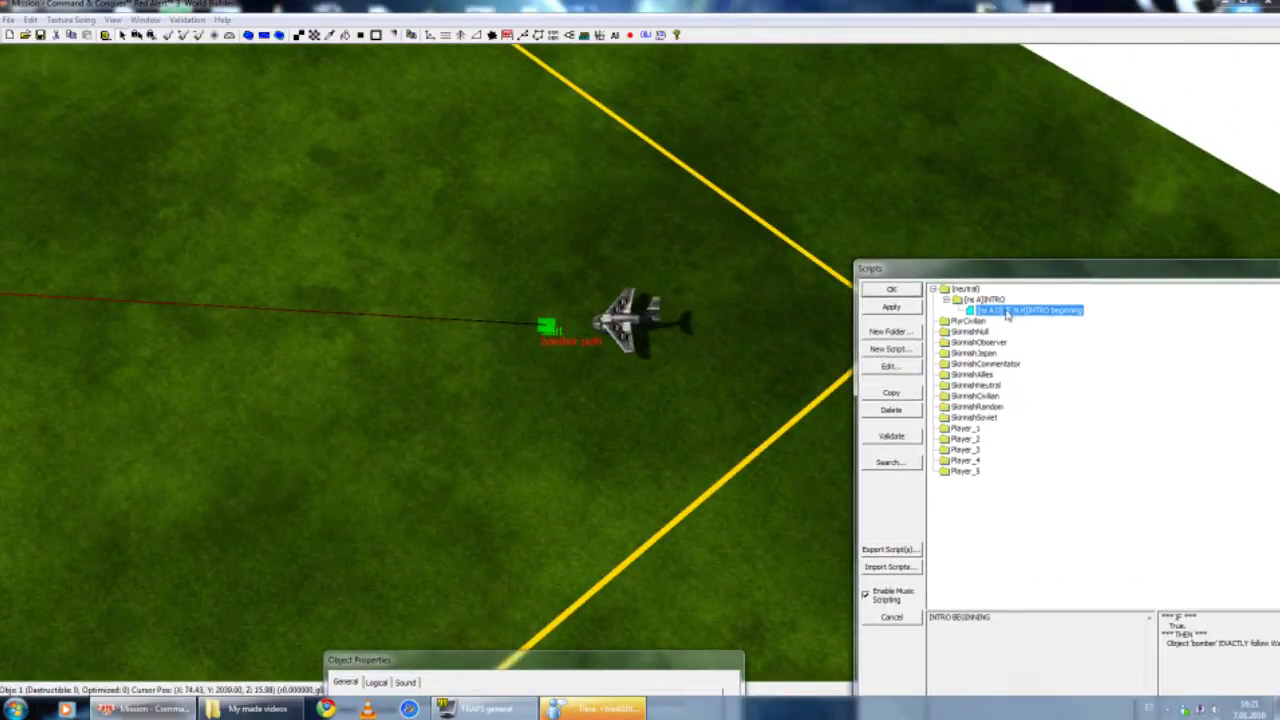
double_click(1025, 310)
left_click(1043, 360)
left_click_drag(1035, 338, 909, 245)
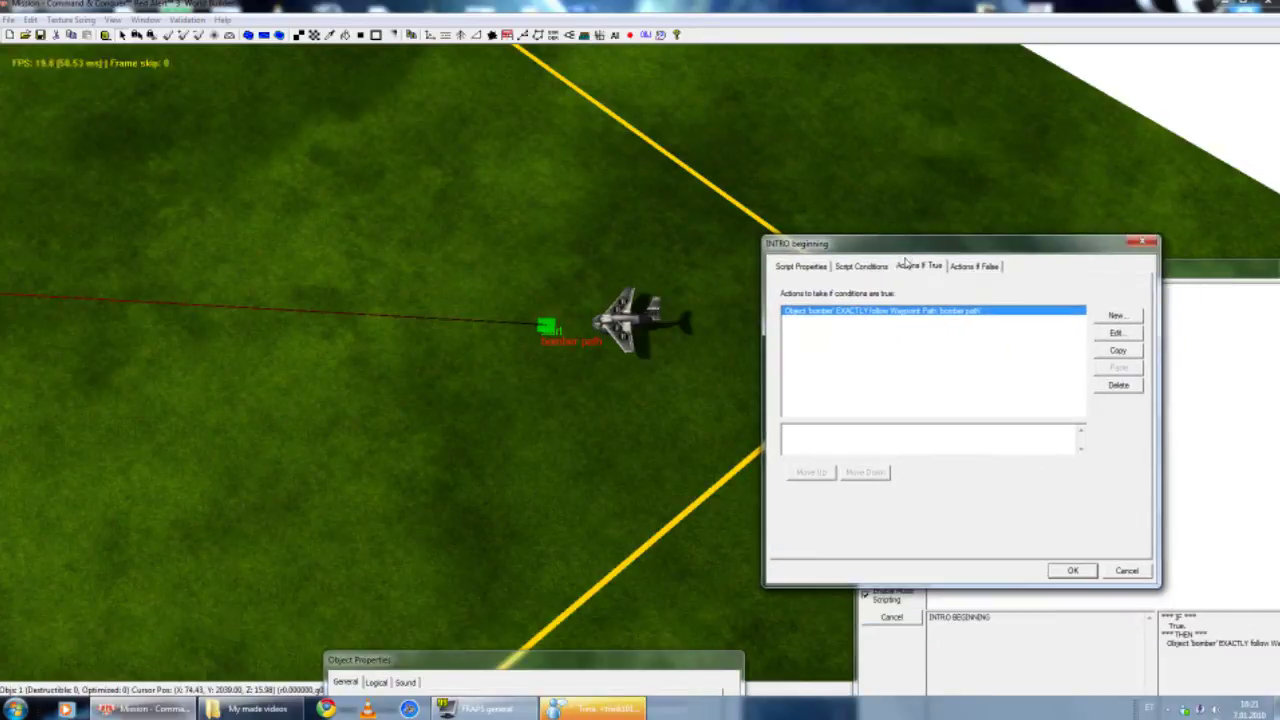
- Create a new true action of the cinematics camera type "Follow a specific unit"
left_click(1134, 319)
scroll(909, 300, "up", 2)
left_click(776, 287)
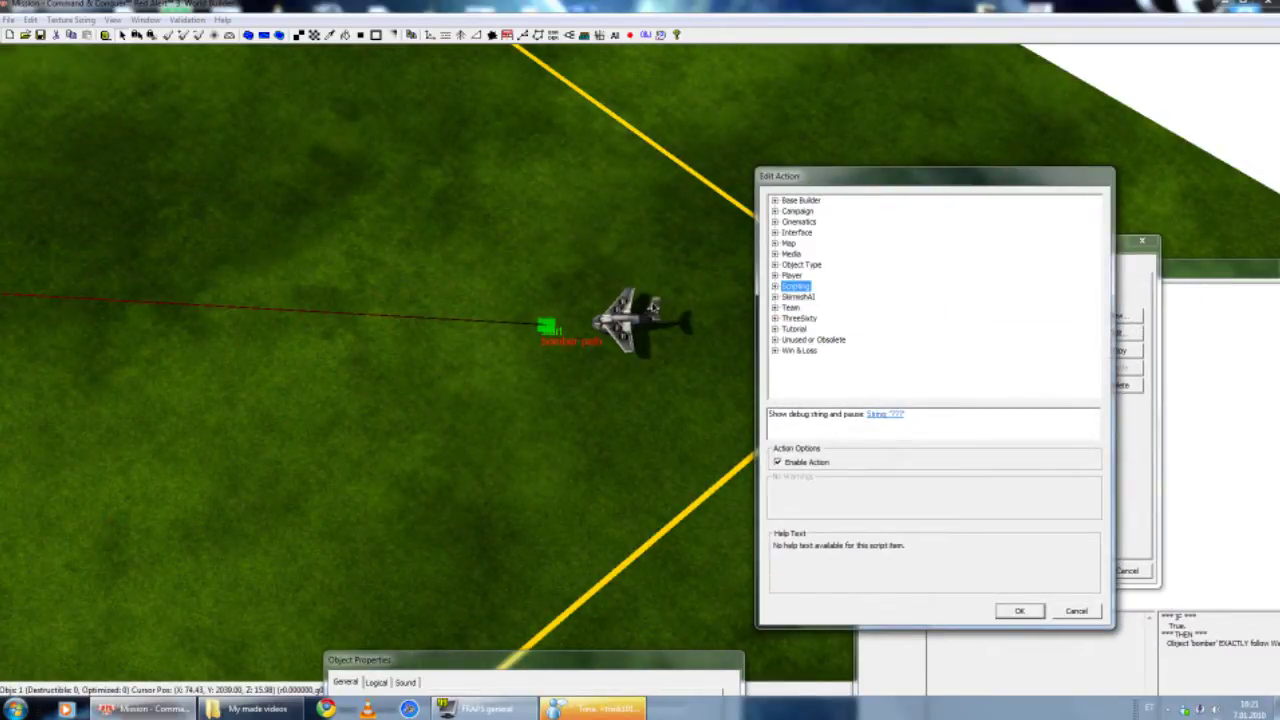
left_click(775, 221)
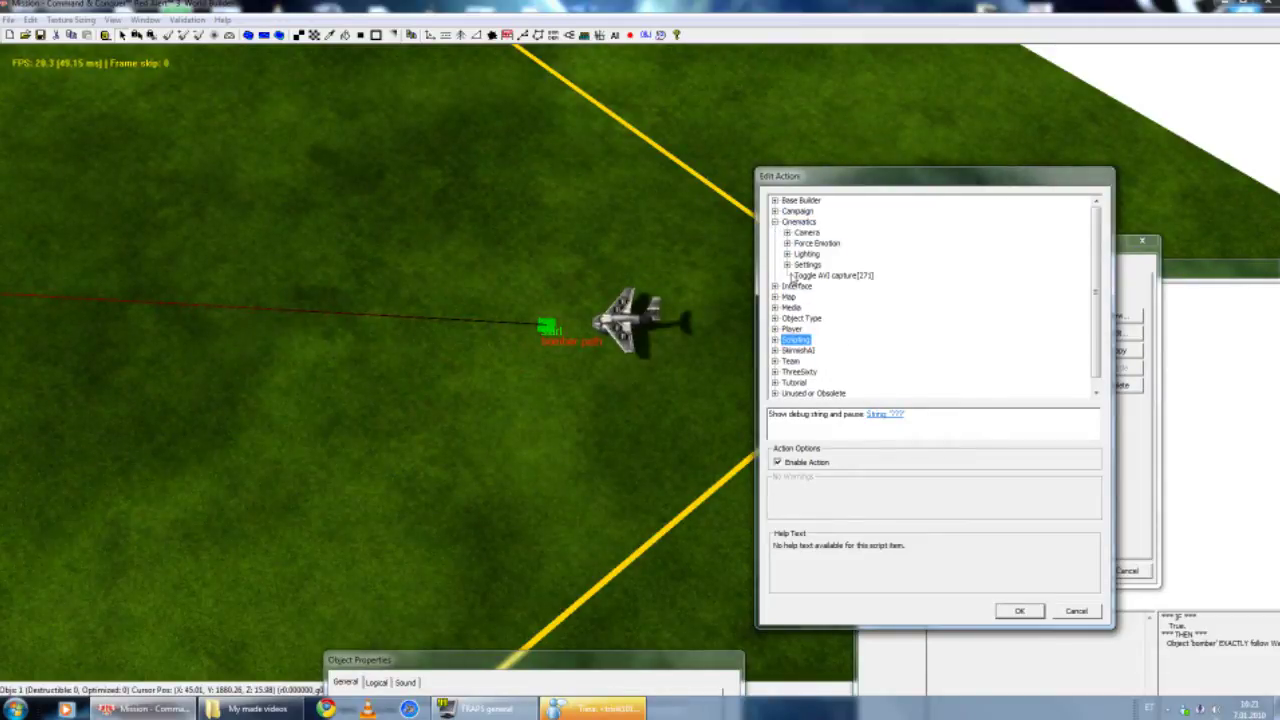
left_click(787, 232)
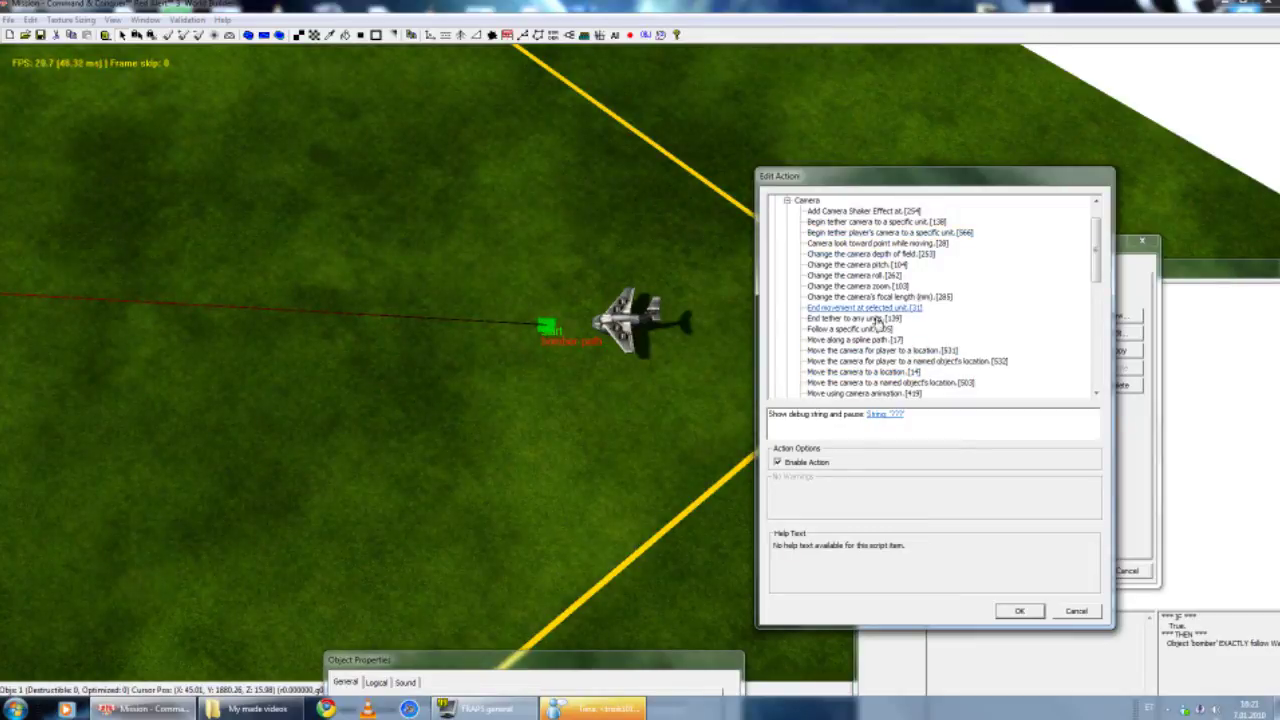
left_click(850, 329)
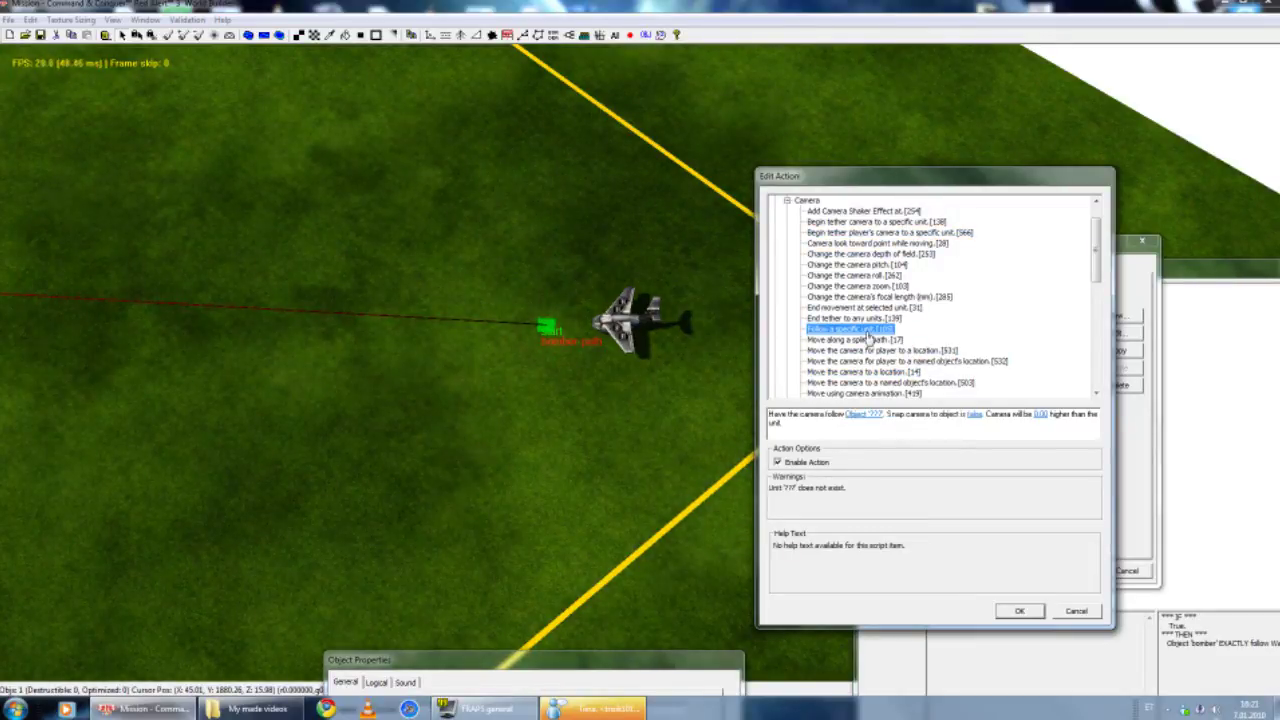
scroll(868, 335, "up", 1)
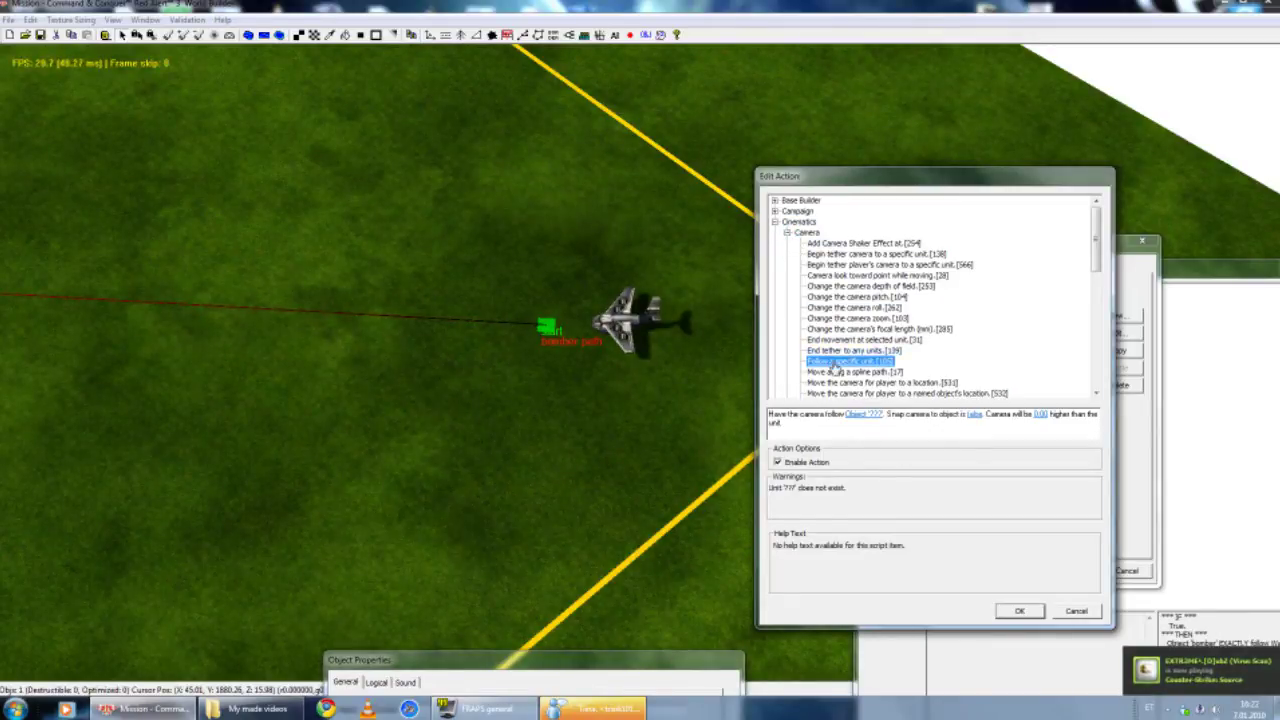
scroll(830, 360, "down", 2)
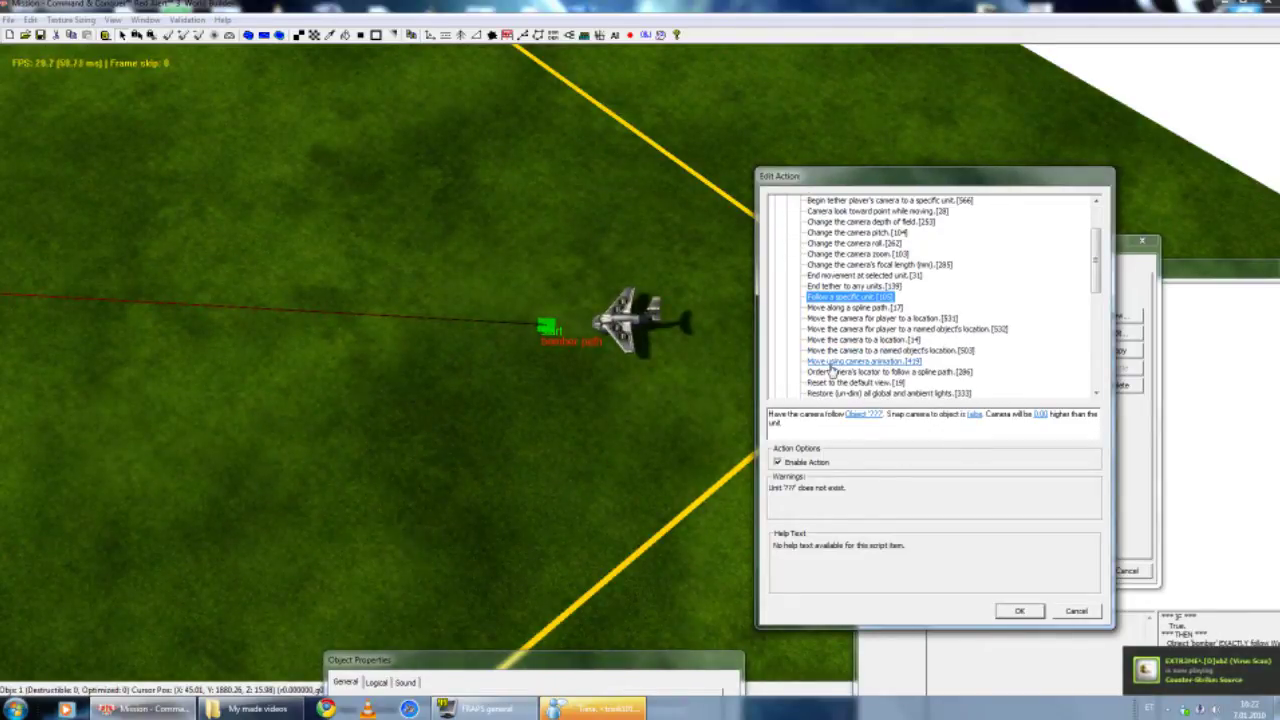
- Make the camera action follow the object bomber and set its snap camera to object option to true
left_click(864, 413)
left_click(870, 415)
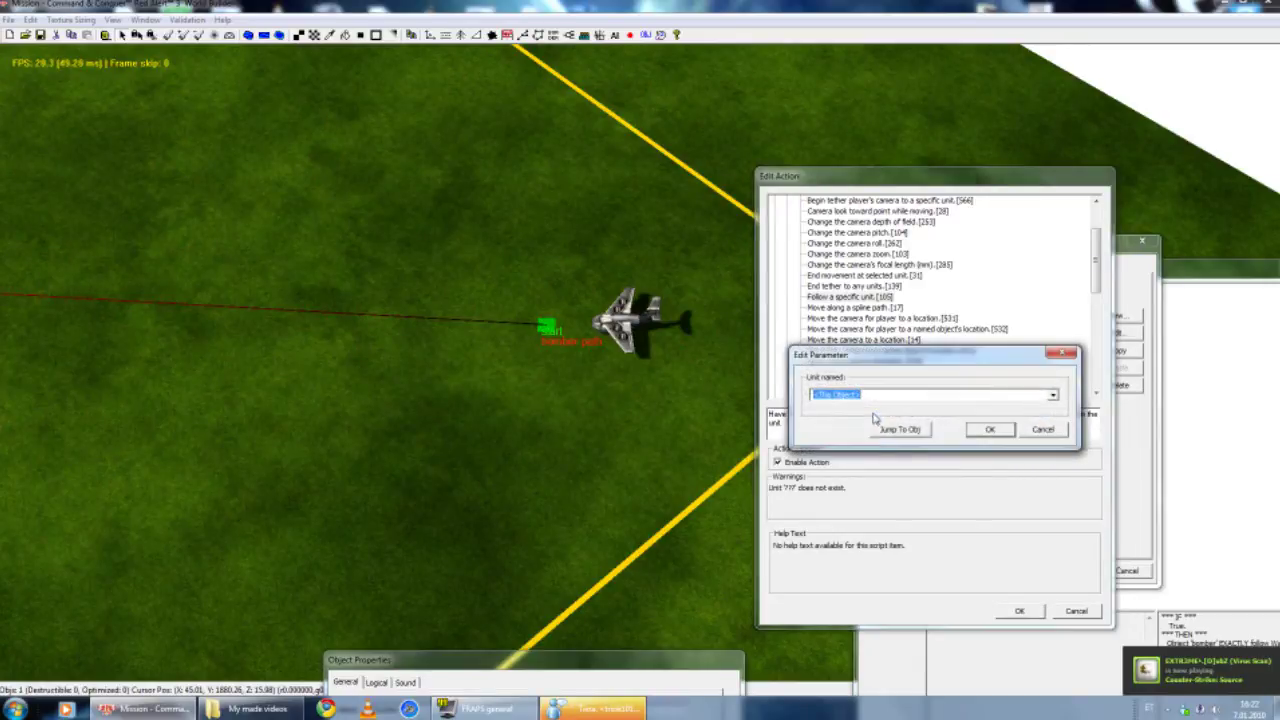
left_click(988, 429)
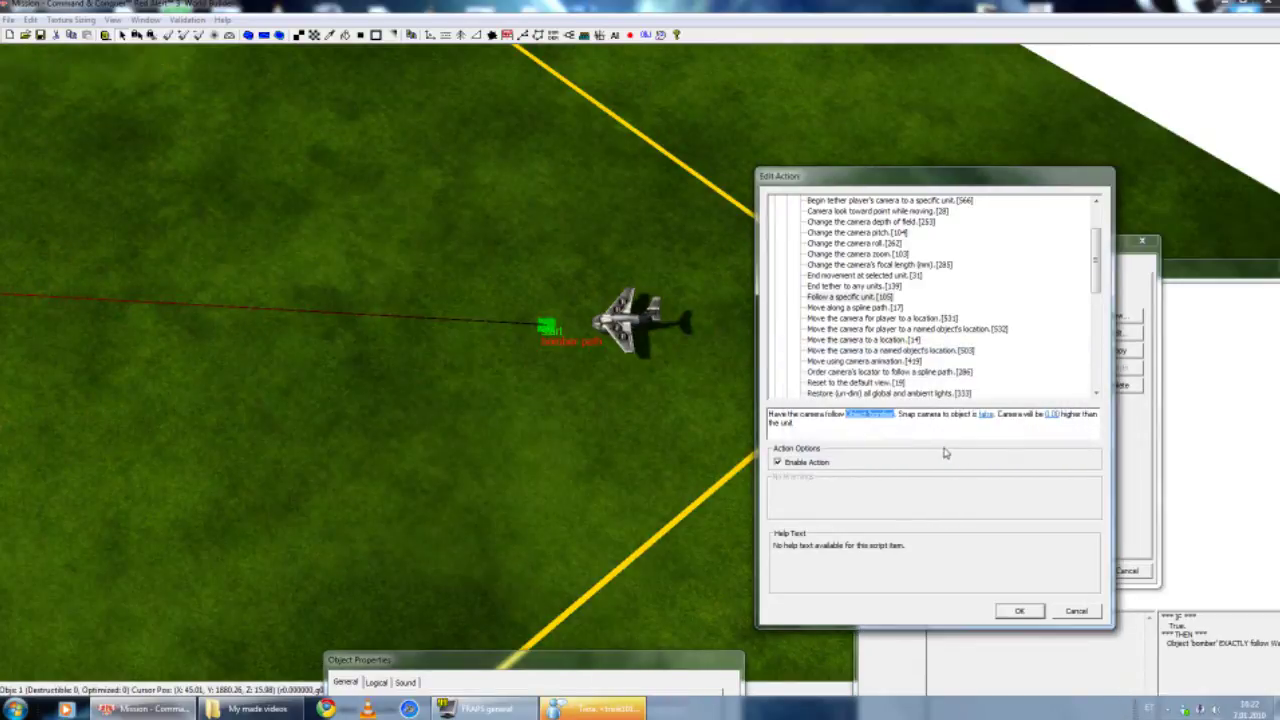
left_click(985, 415)
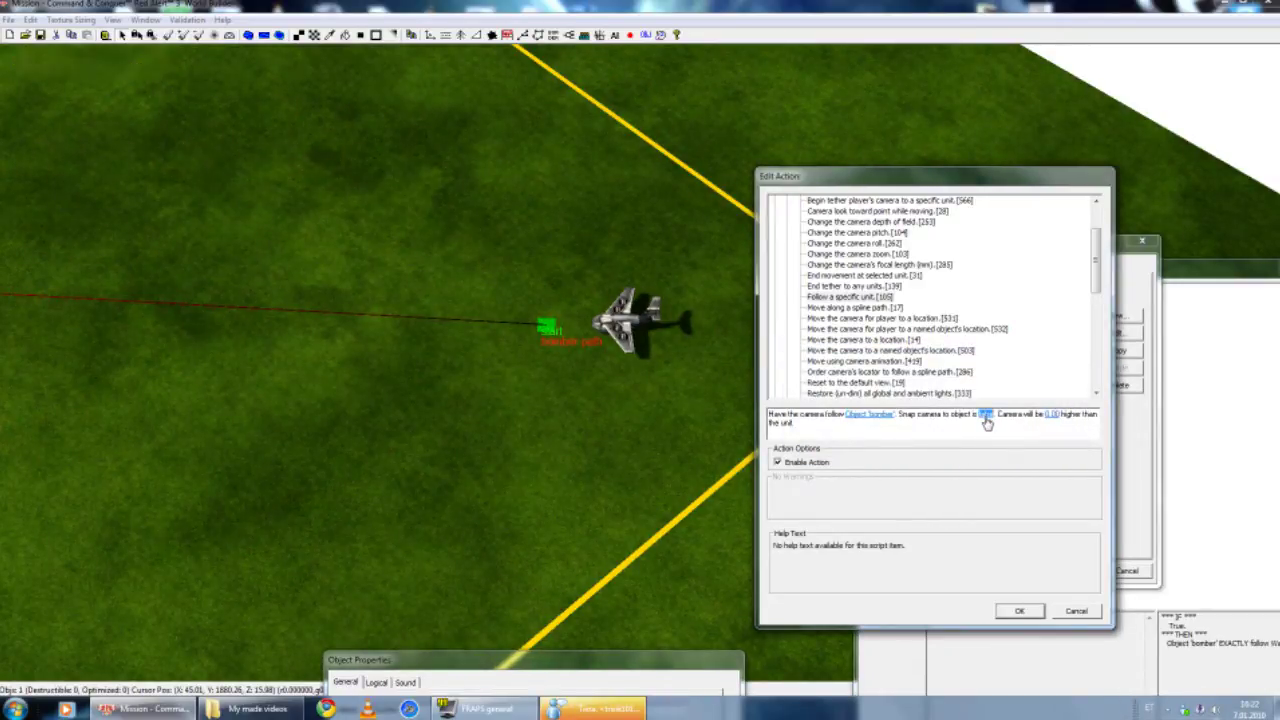
left_click(986, 418)
left_click(988, 426)
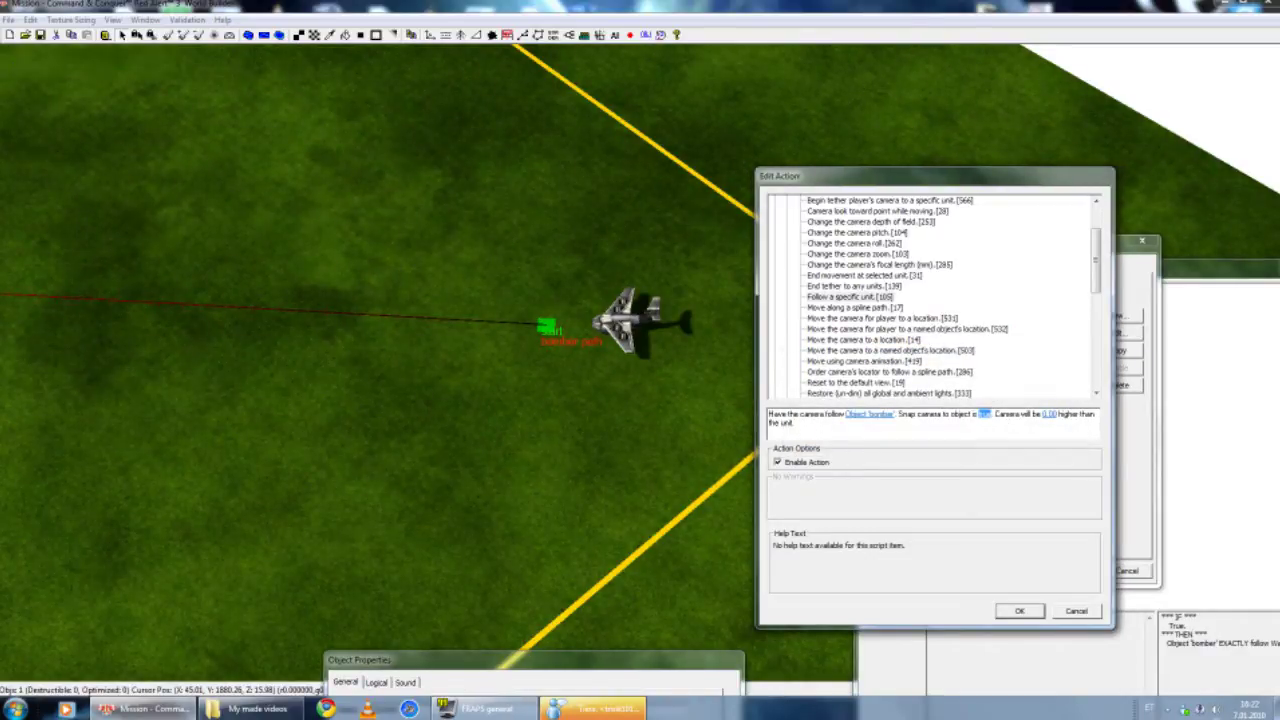
- Set the camera to stay 100 higher than the followed unit and accept the camera action
left_click(1048, 415)
type("1")
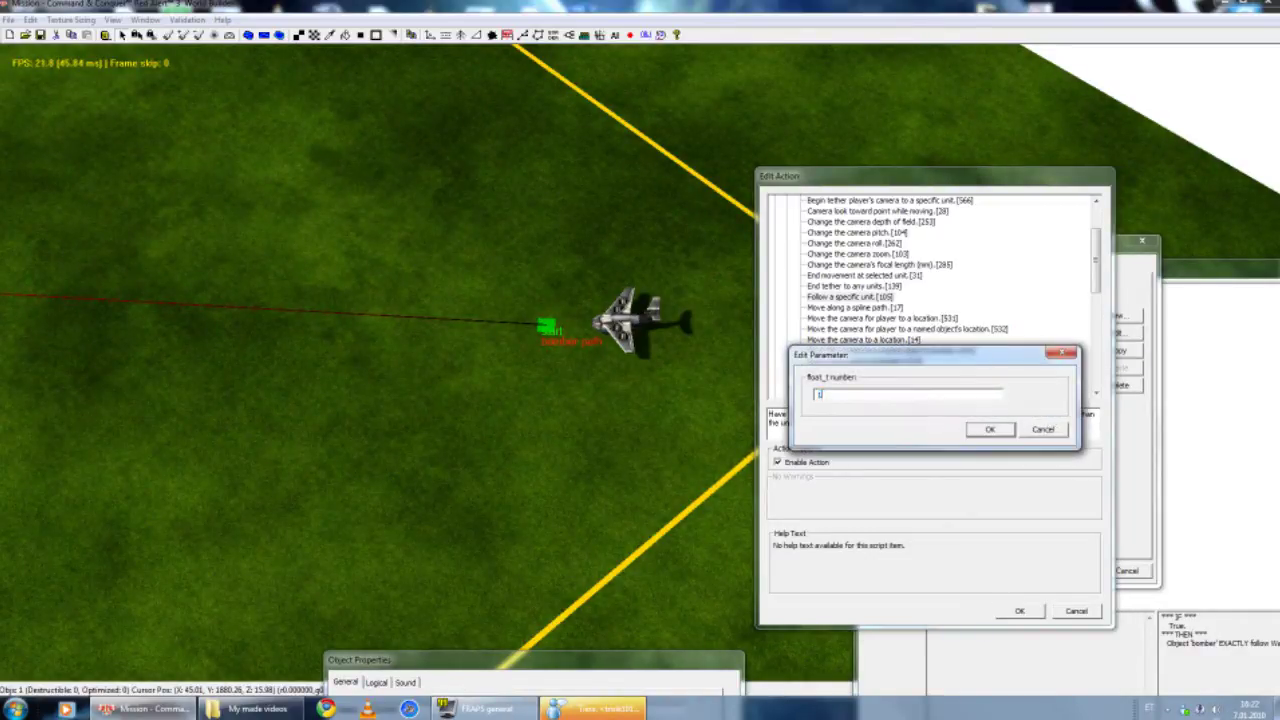
type("00")
key("Return")
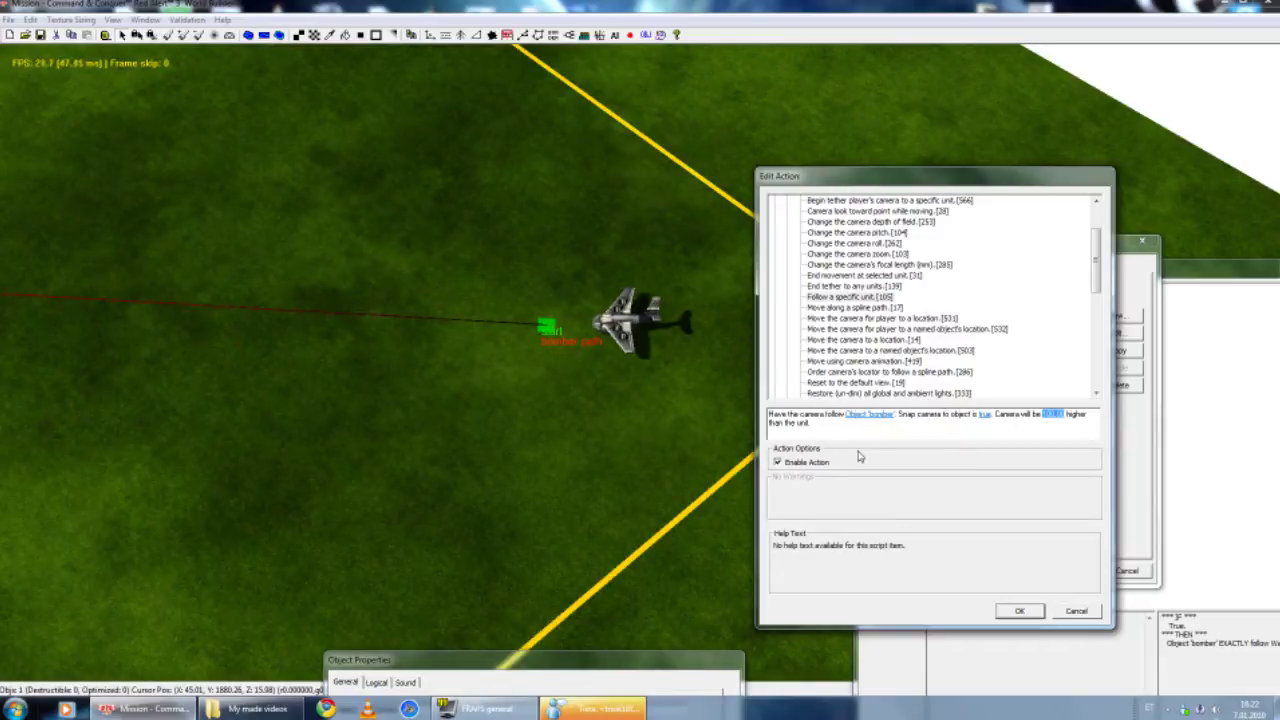
right_click_drag(670, 340, 578, 287)
scroll(560, 252, "down", 3)
scroll(455, 281, "up", 3)
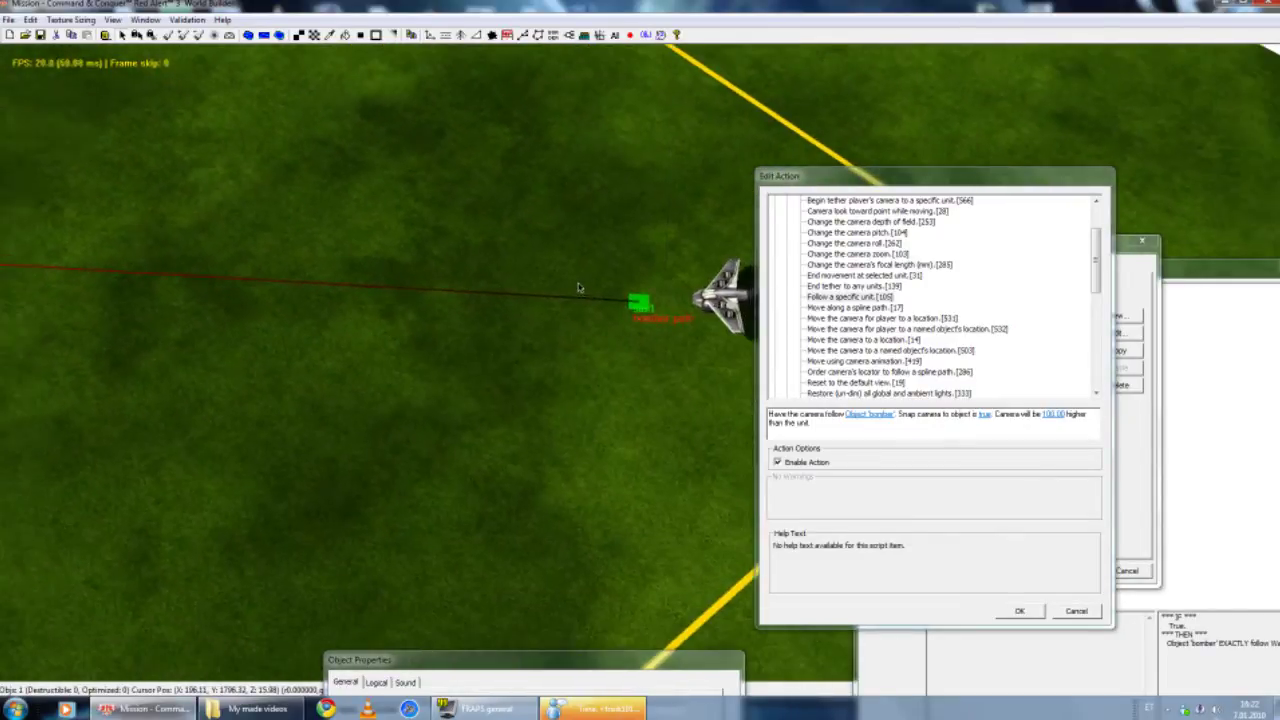
scroll(580, 288, "down", 5)
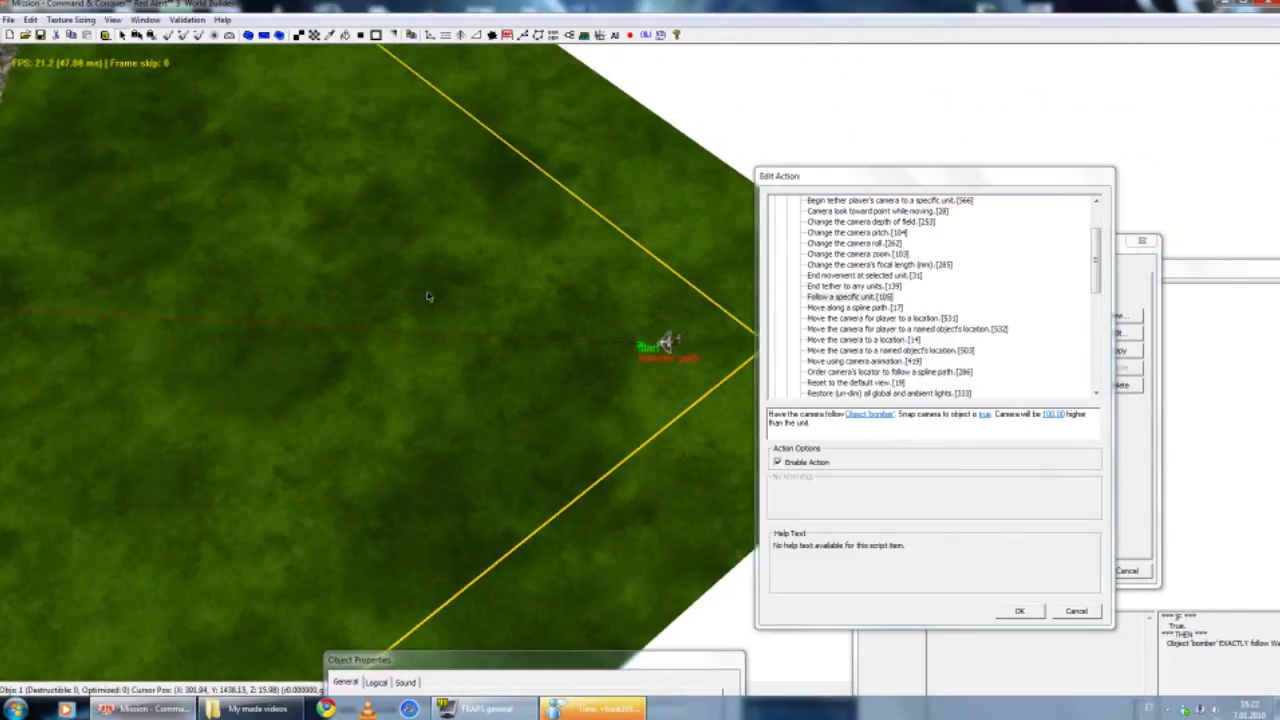
right_click_drag(428, 296, 589, 276)
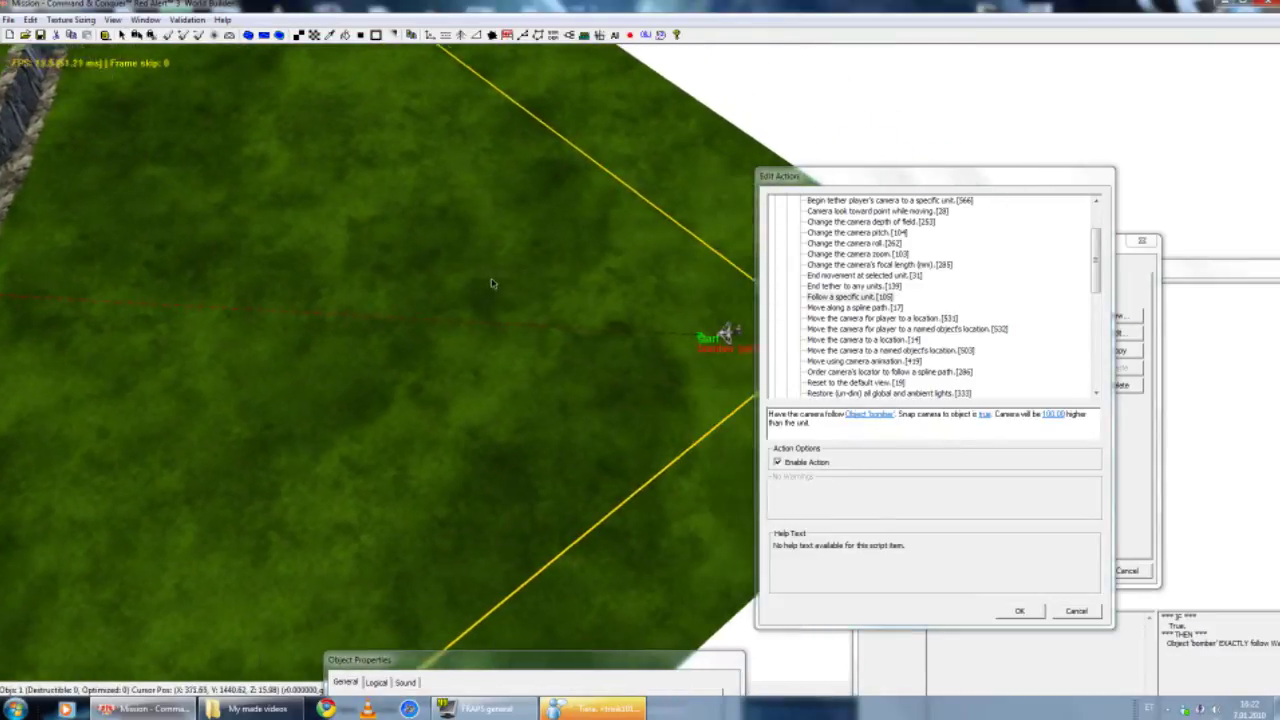
left_click(1019, 611)
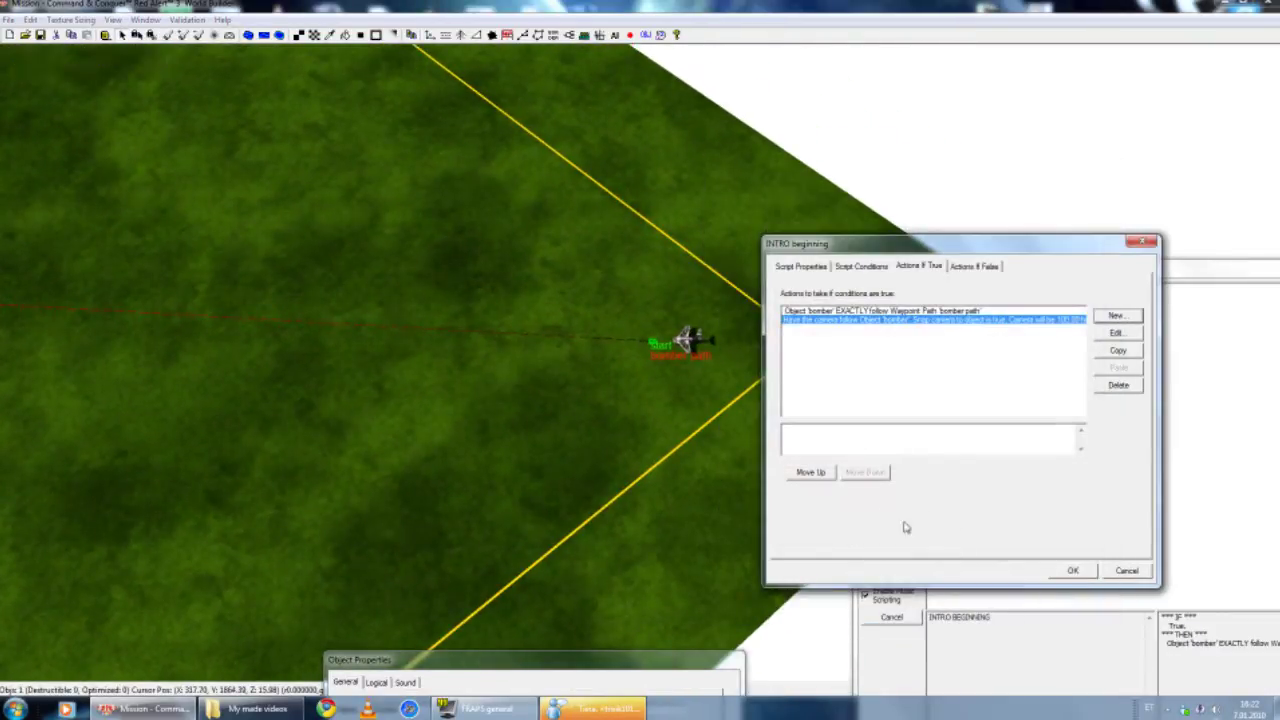
- Examine the bomber, its start waypoint and the beginning of the bomber path from different angles and distances
scroll(589, 345, "up", 5)
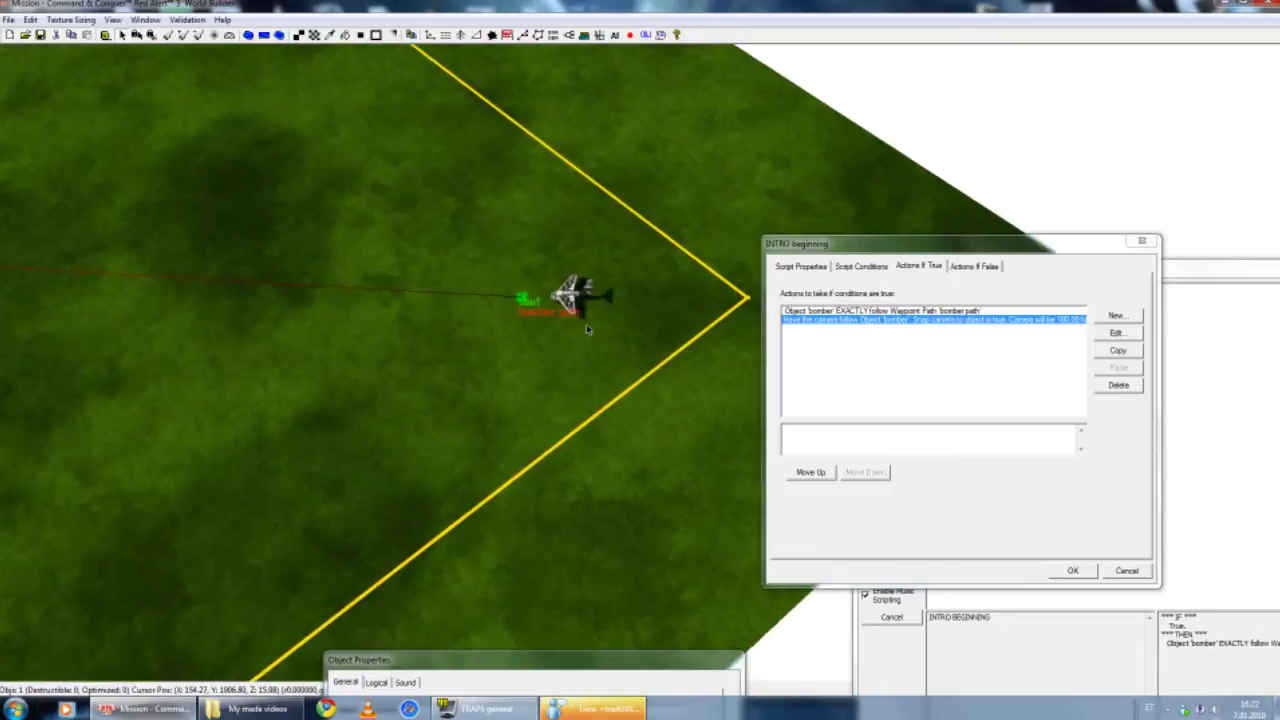
right_click_drag(604, 356, 666, 349)
scroll(605, 386, "up", 1)
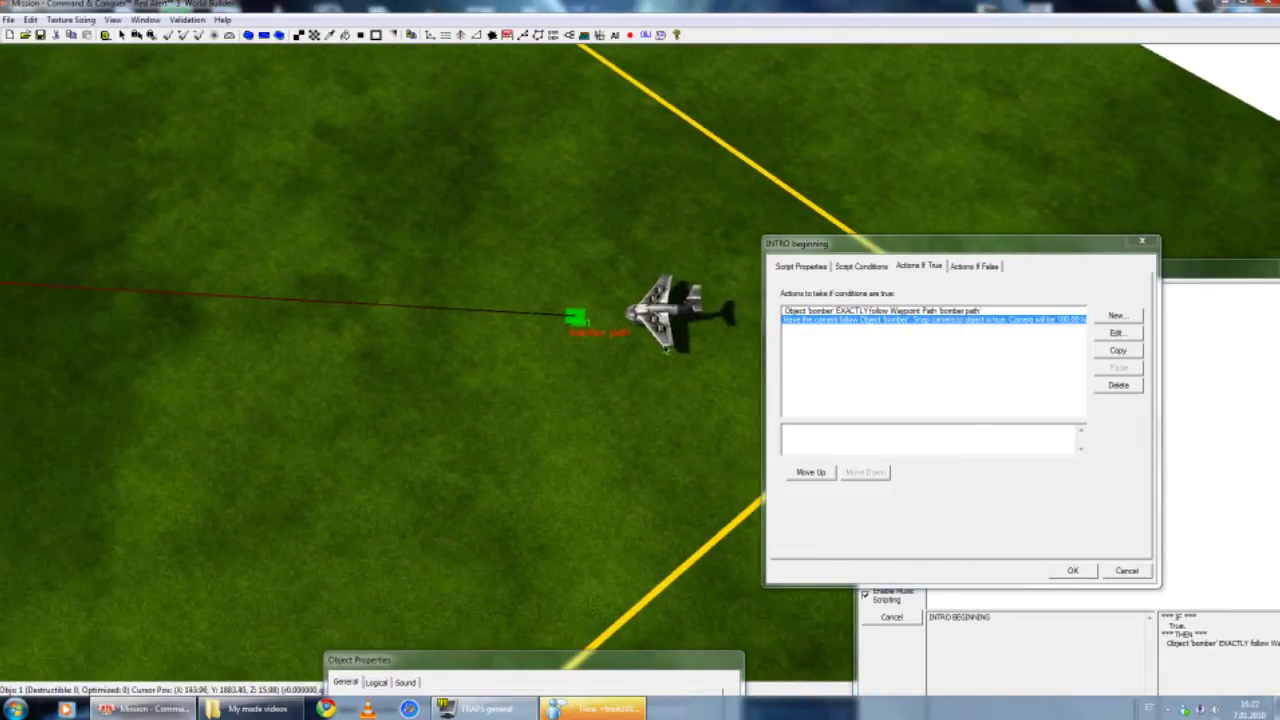
middle_click_drag(666, 349, 696, 374)
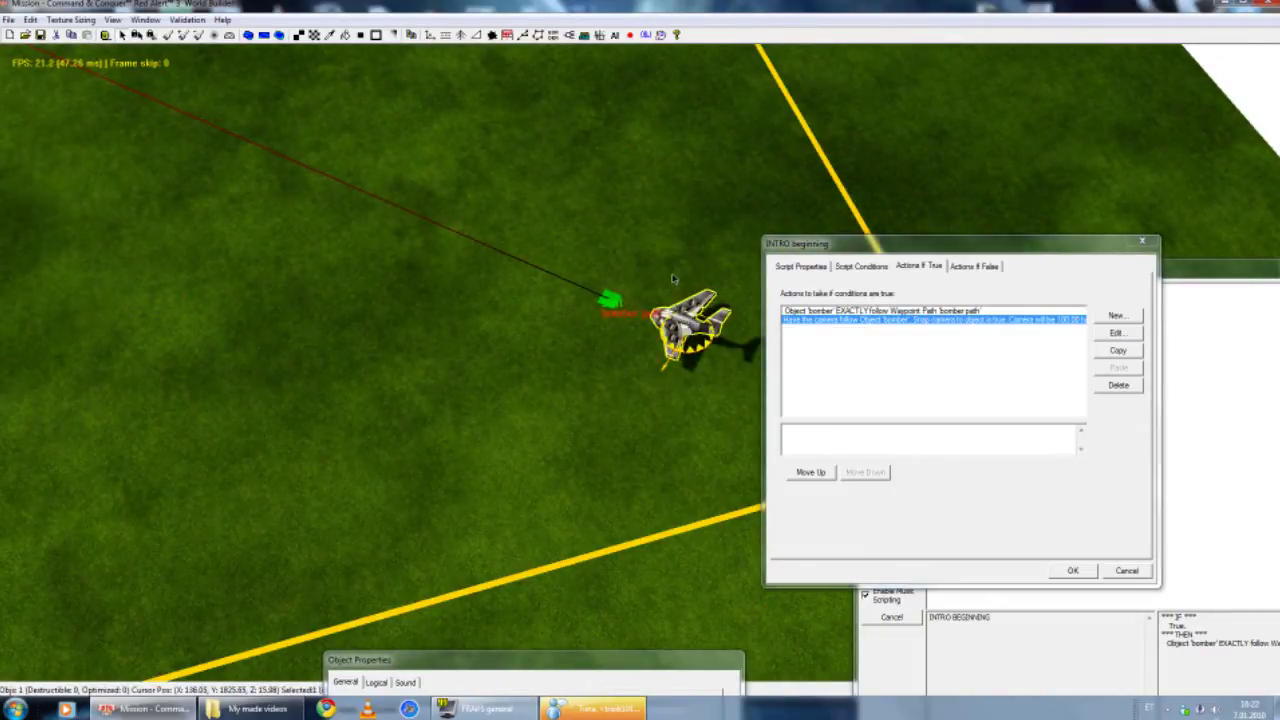
right_click_drag(634, 270, 637, 306)
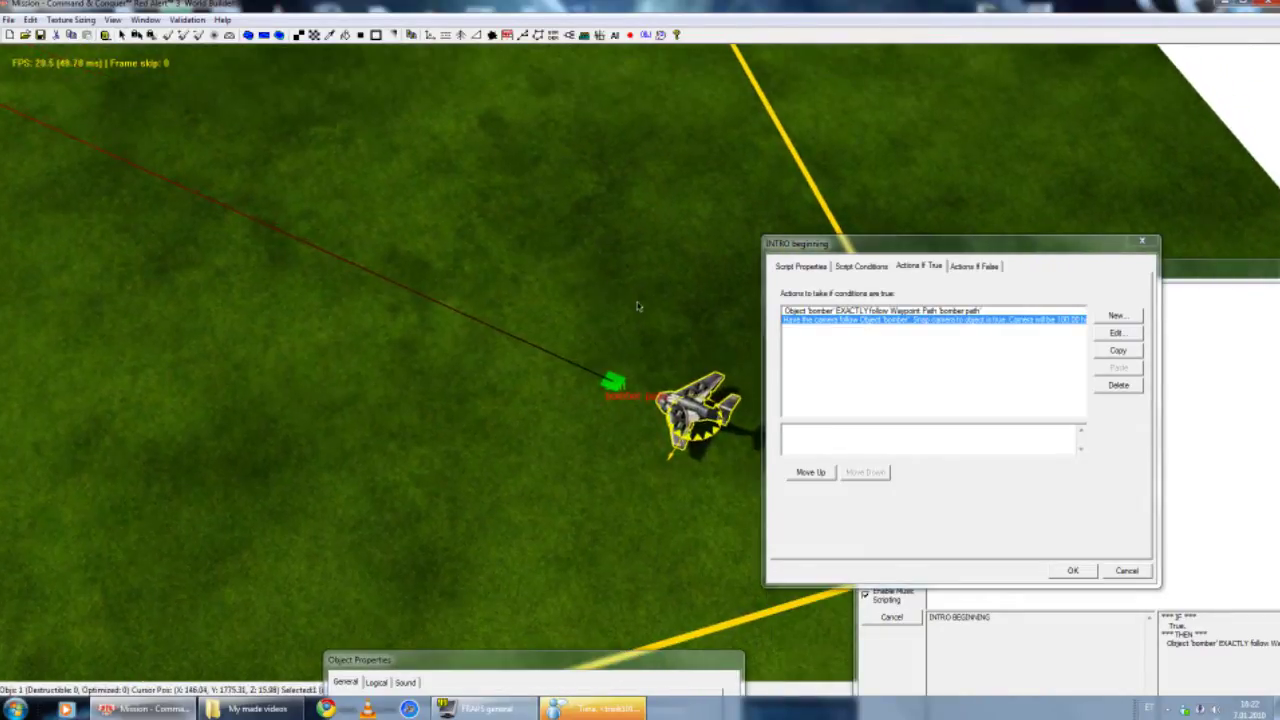
left_click(650, 309)
middle_click_drag(700, 334, 683, 346)
right_click_drag(683, 346, 719, 331)
right_click_drag(720, 462, 678, 390)
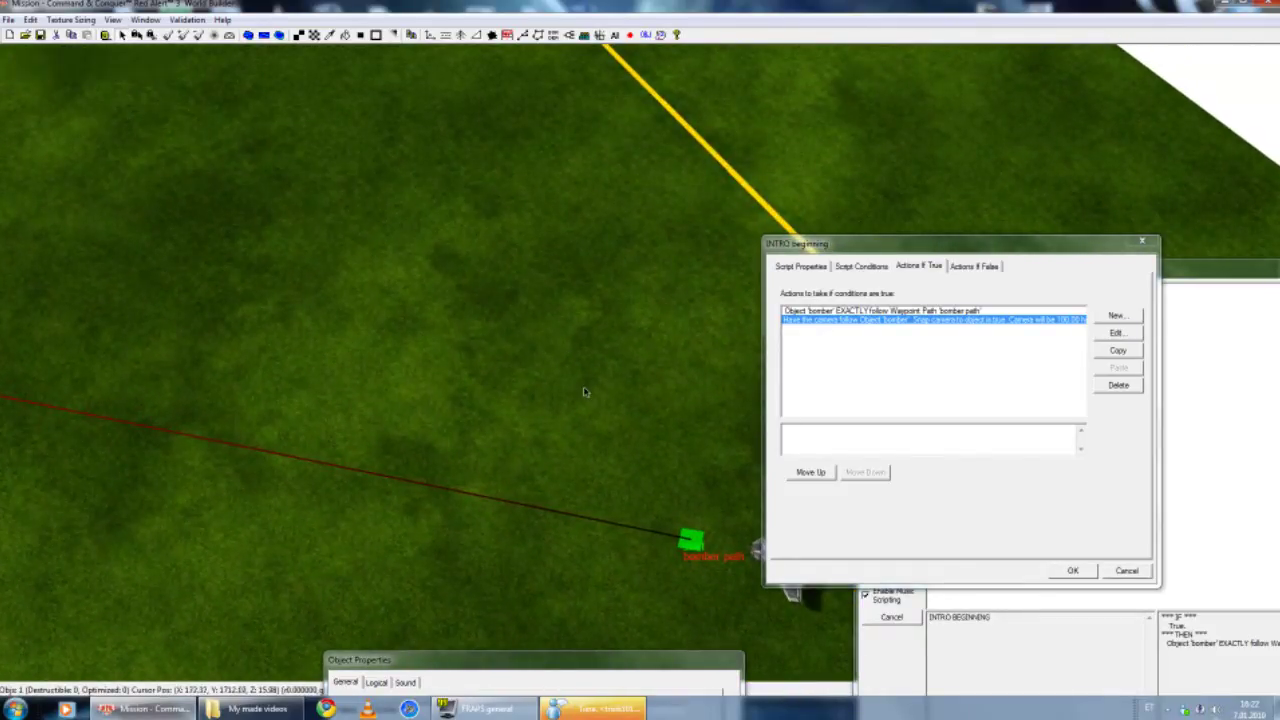
left_click(785, 365)
right_click_drag(615, 292, 726, 468)
middle_click_drag(655, 297, 642, 307)
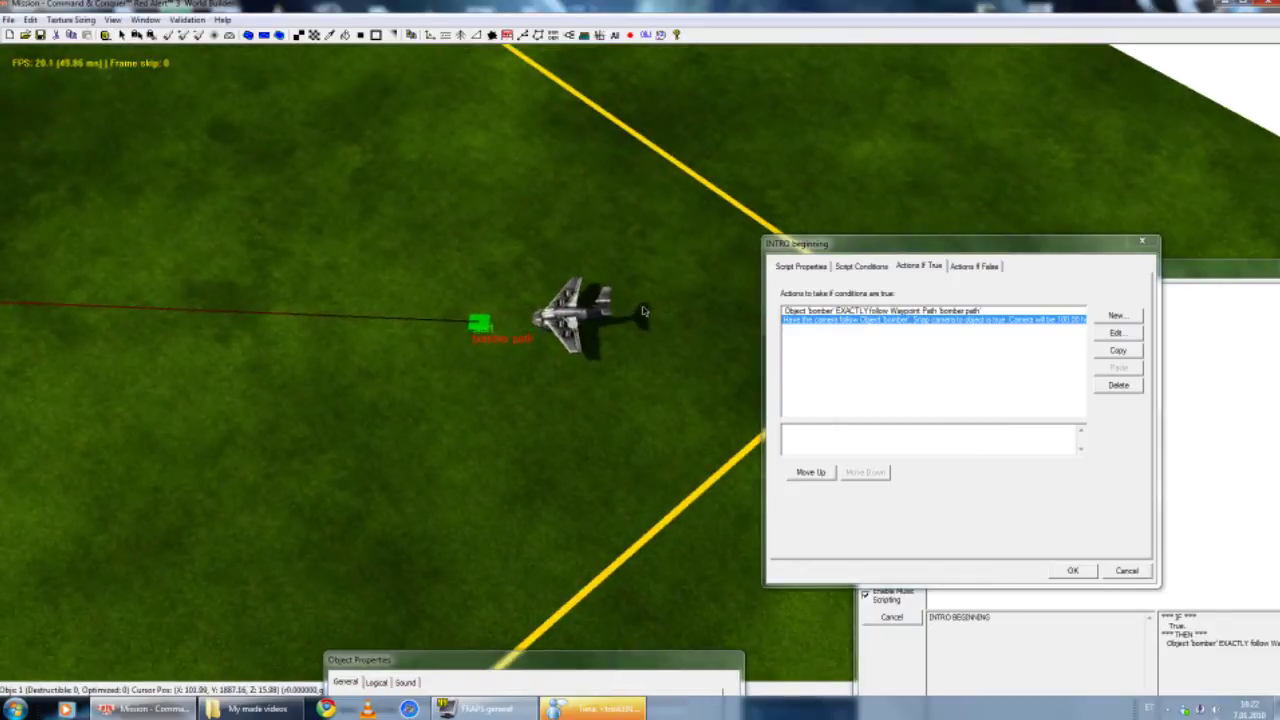
mouse_move(643, 311)
right_mouse_down()
mouse_move(658, 363)
mouse_move(660, 315)
right_mouse_up()
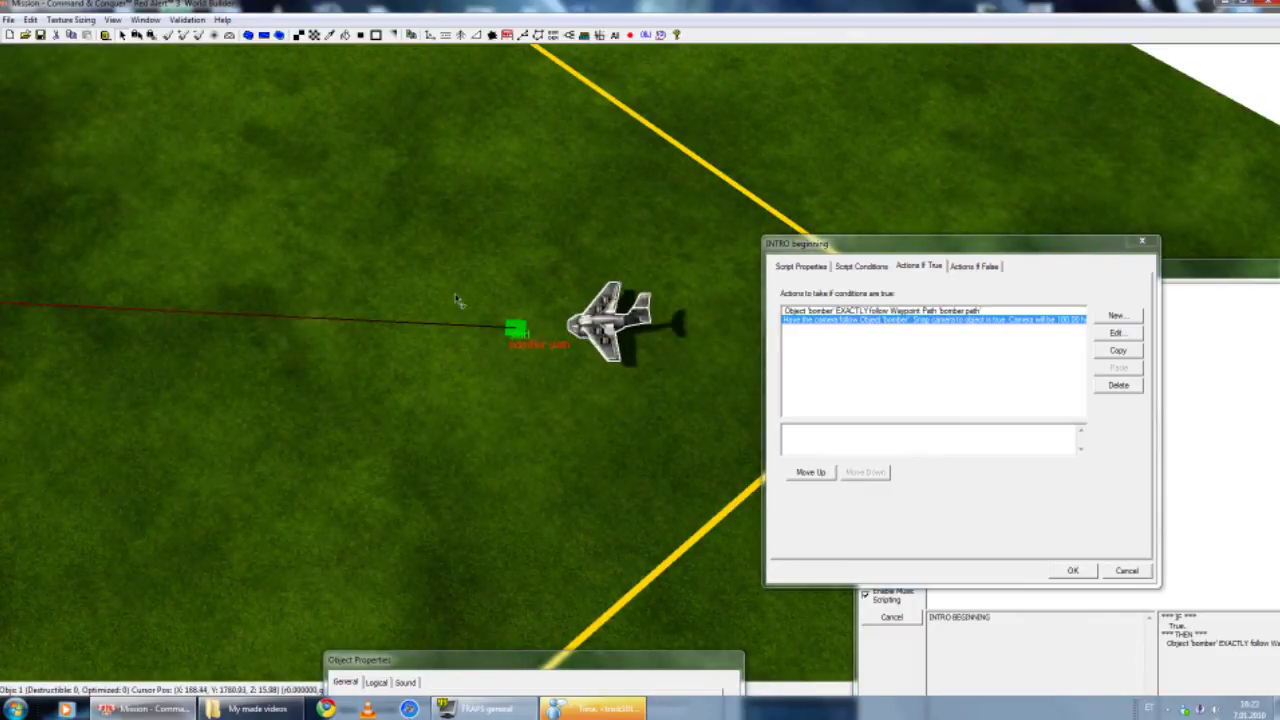
right_click_drag(459, 298, 728, 284)
- Create a new true action of the interface fade type "Fade-out to black" in the INTRO beginning script
left_click(806, 270)
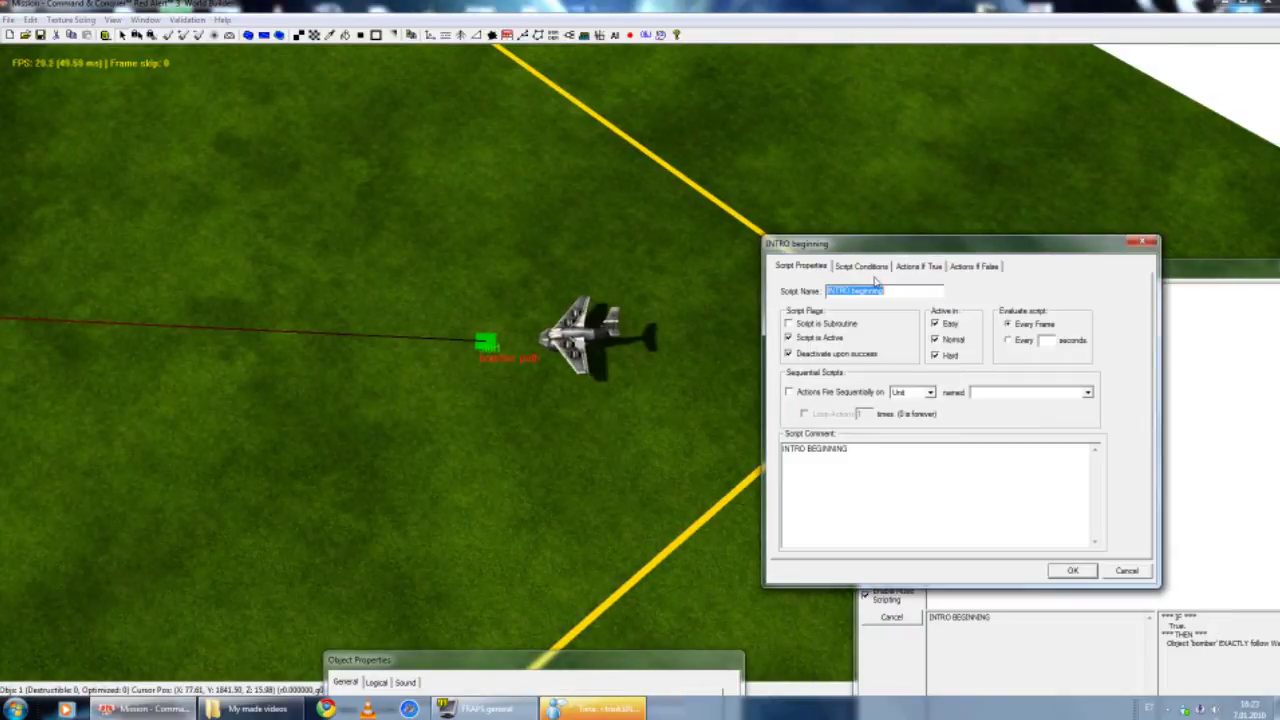
left_click(878, 268)
left_click(922, 267)
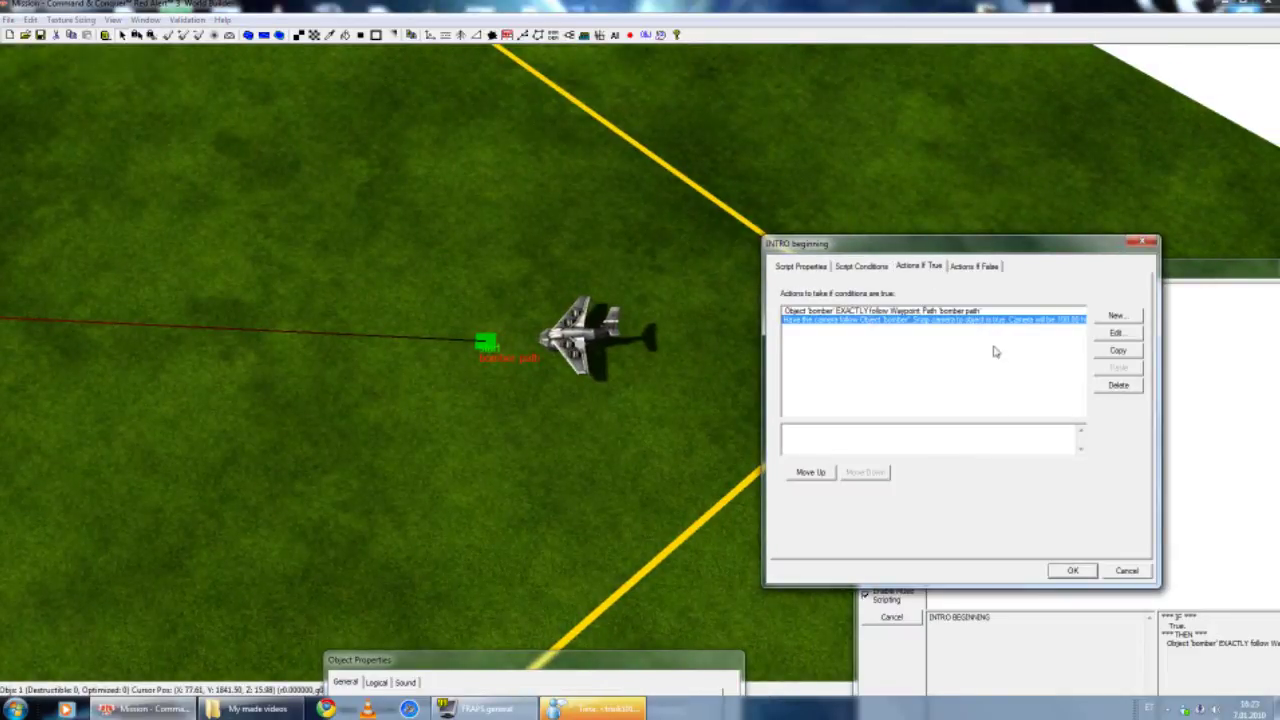
left_click(1117, 316)
scroll(900, 300, "up", 3)
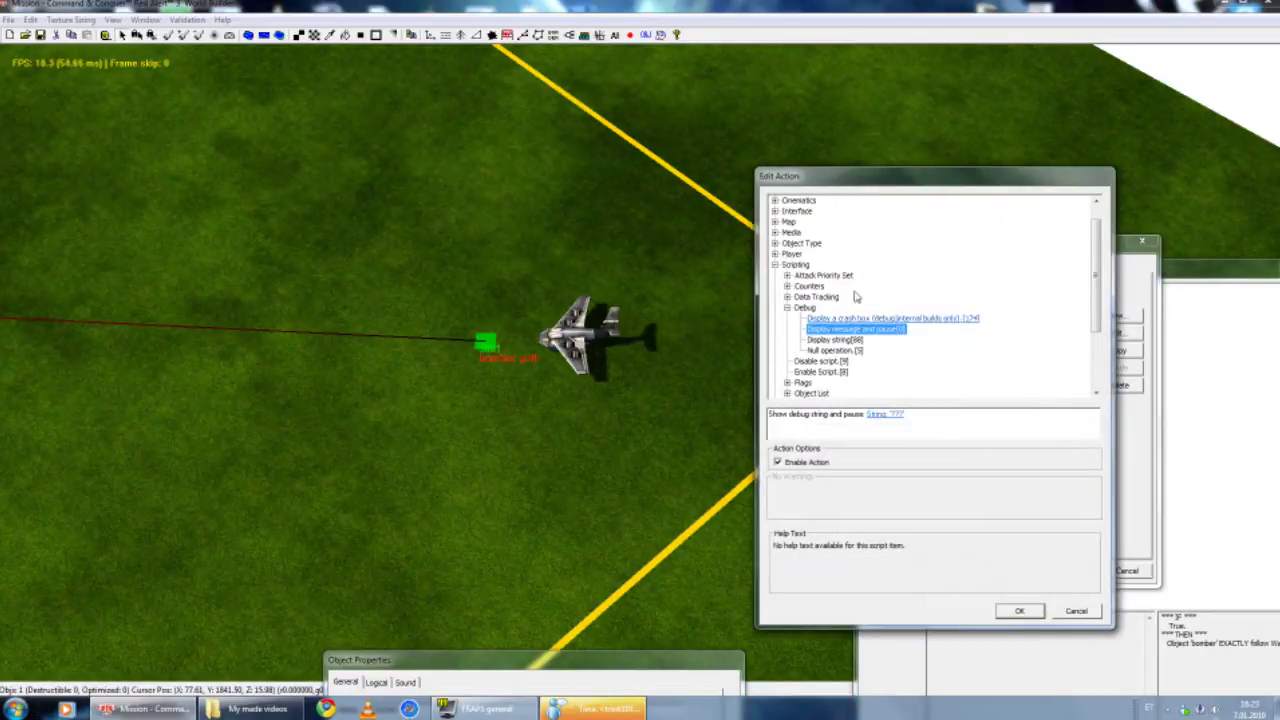
left_click(775, 265)
left_click(774, 232)
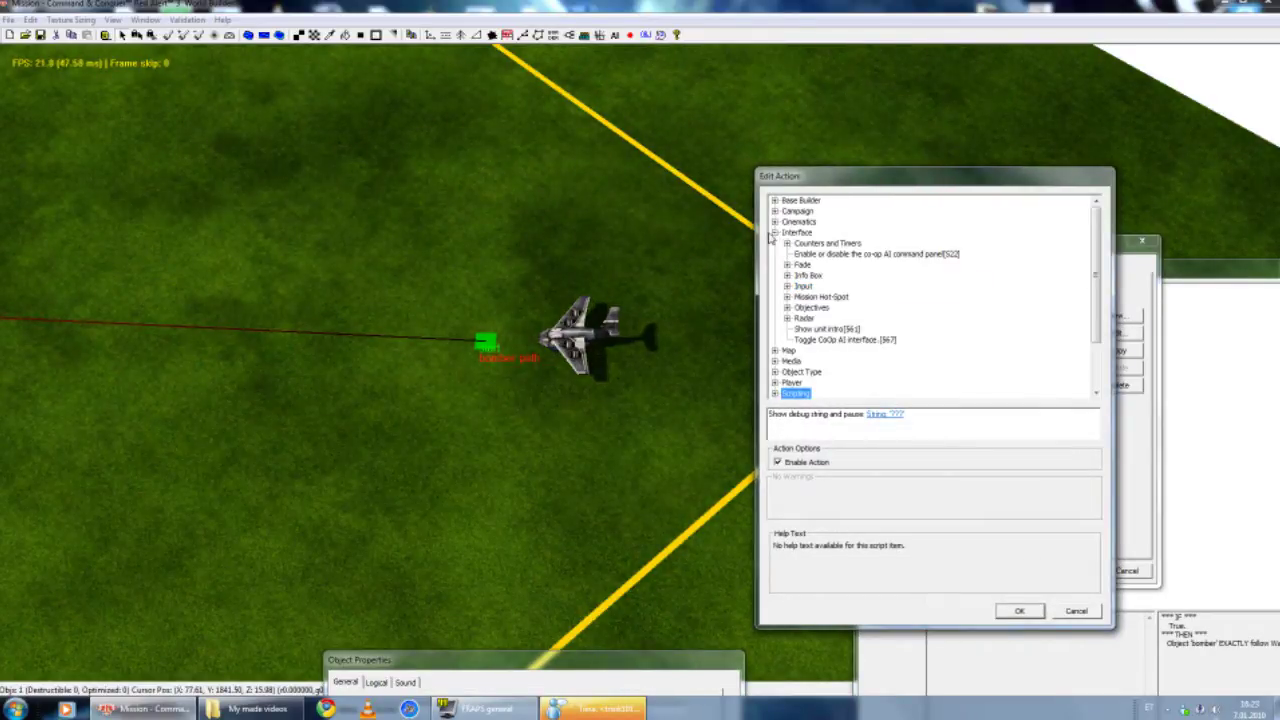
left_click(787, 265)
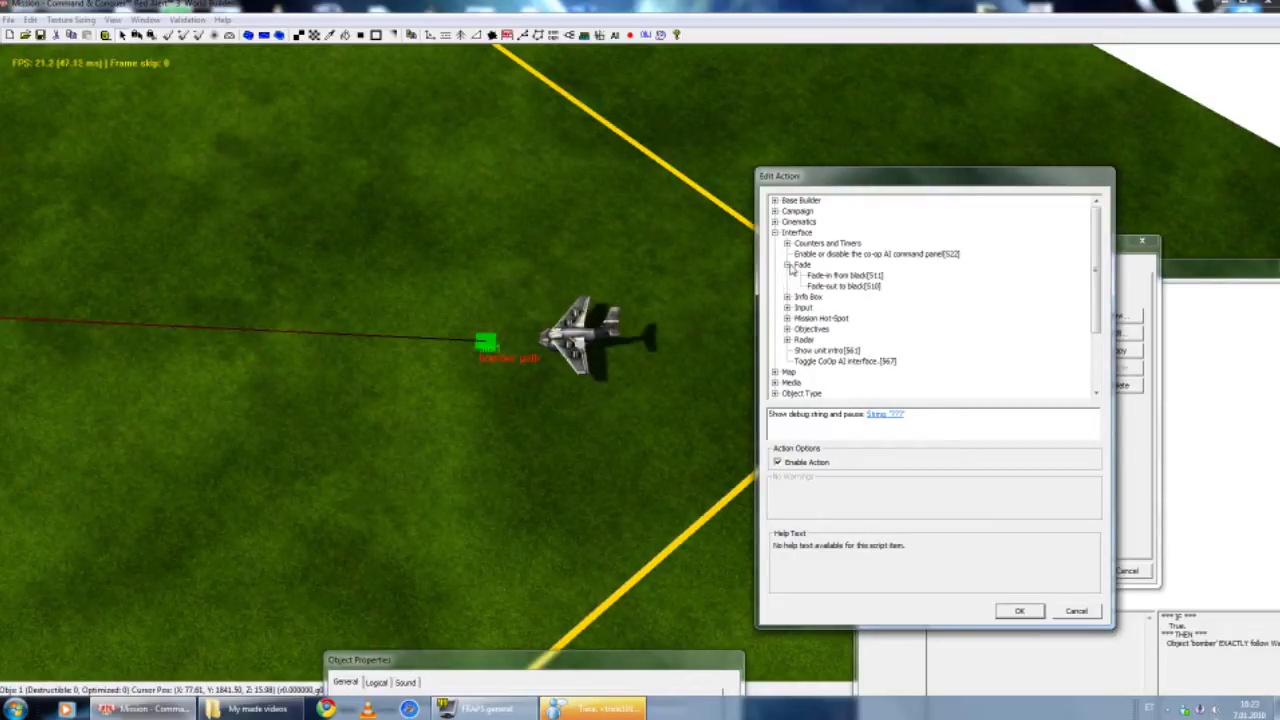
left_click(860, 288)
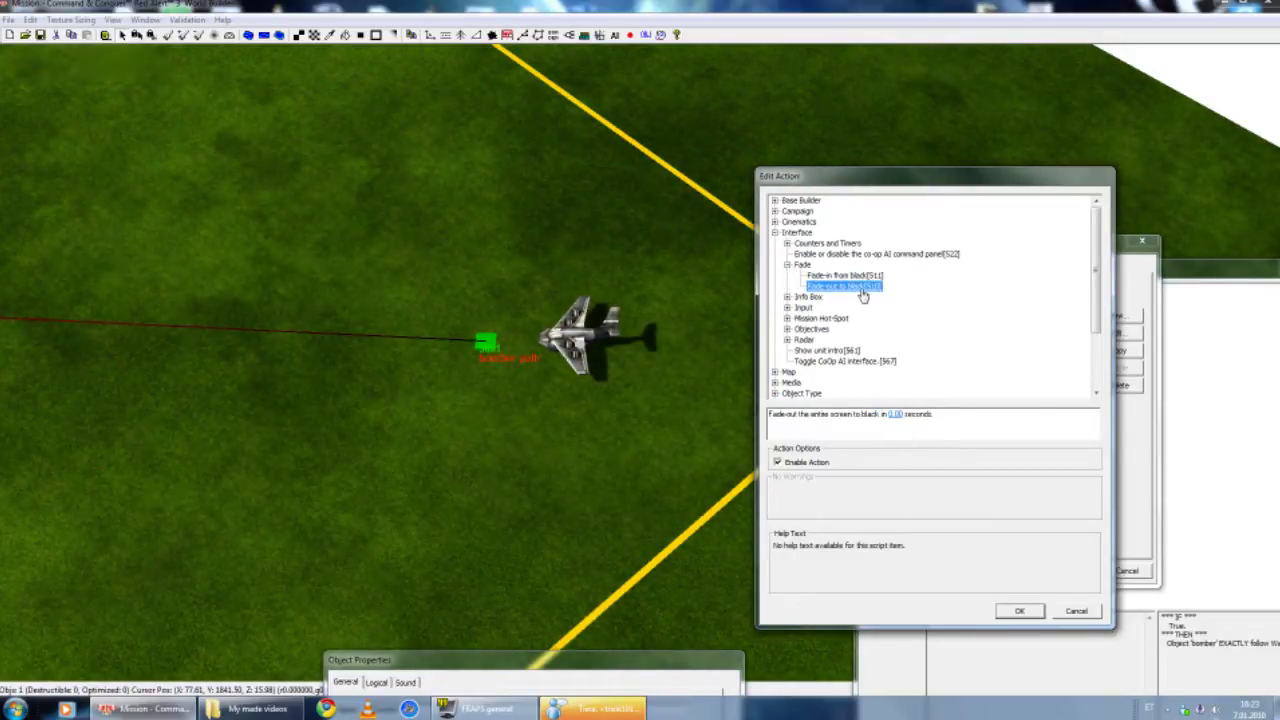
- Set the fade-out to black to 0 seconds and add the action to the script
left_click(897, 414)
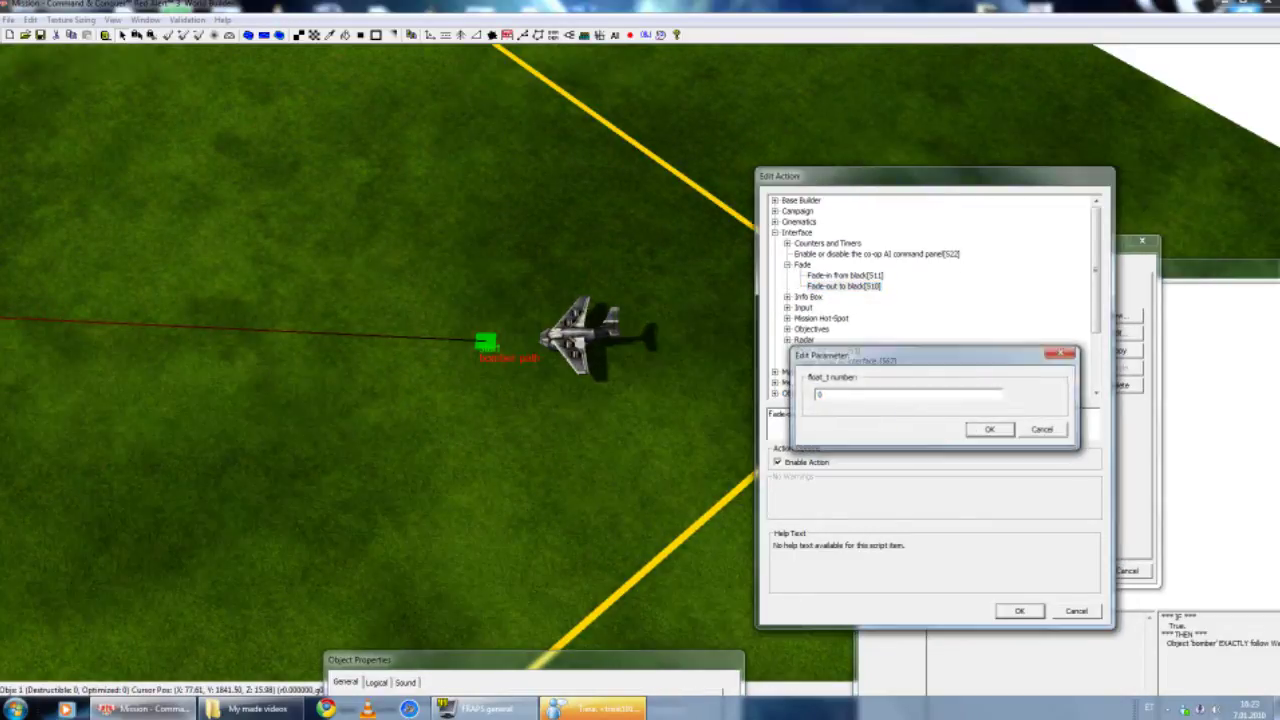
left_click(989, 429)
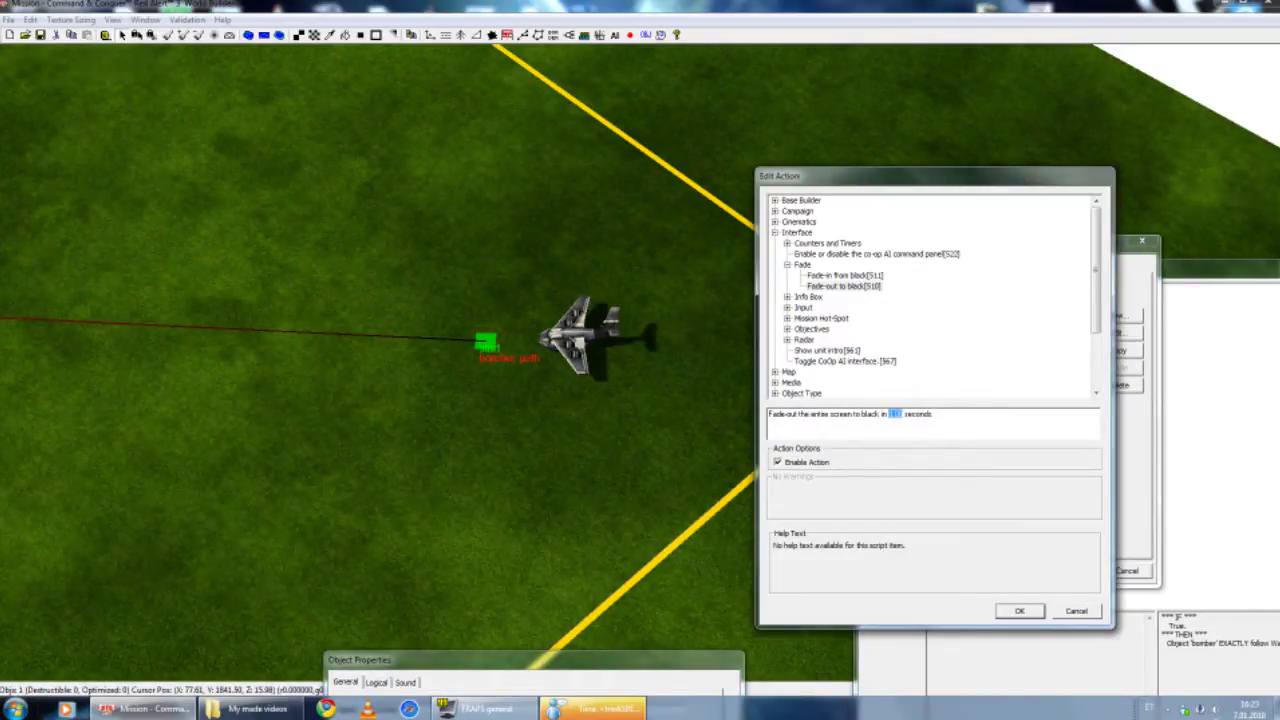
left_click(1012, 610)
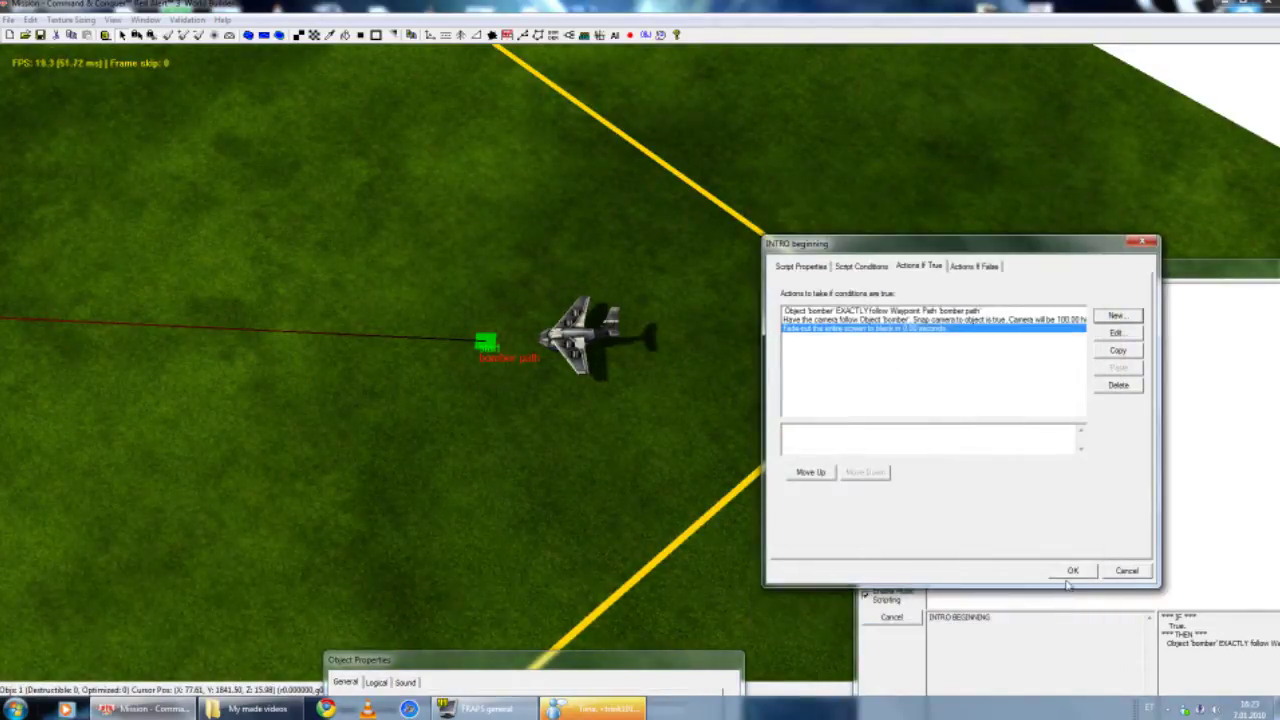
right_click_drag(691, 398, 646, 311)
middle_click_drag(646, 312, 647, 392)
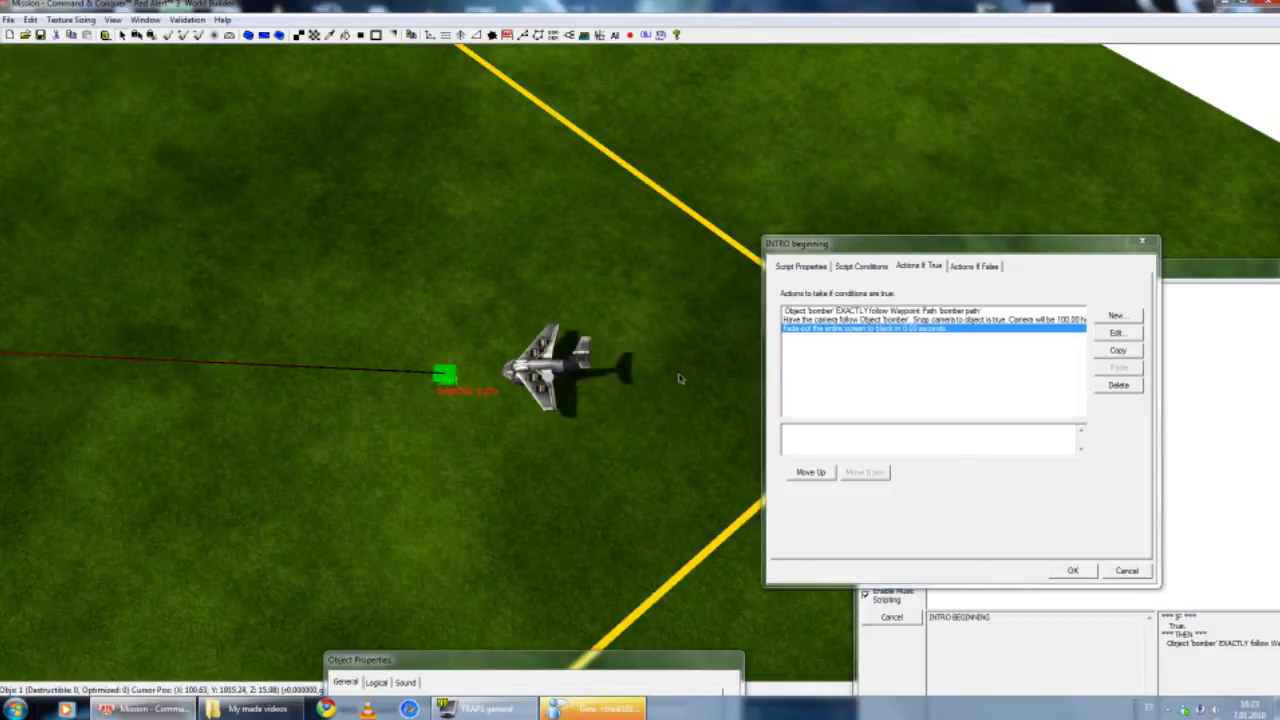
right_click_drag(686, 337, 677, 316)
left_click(883, 377)
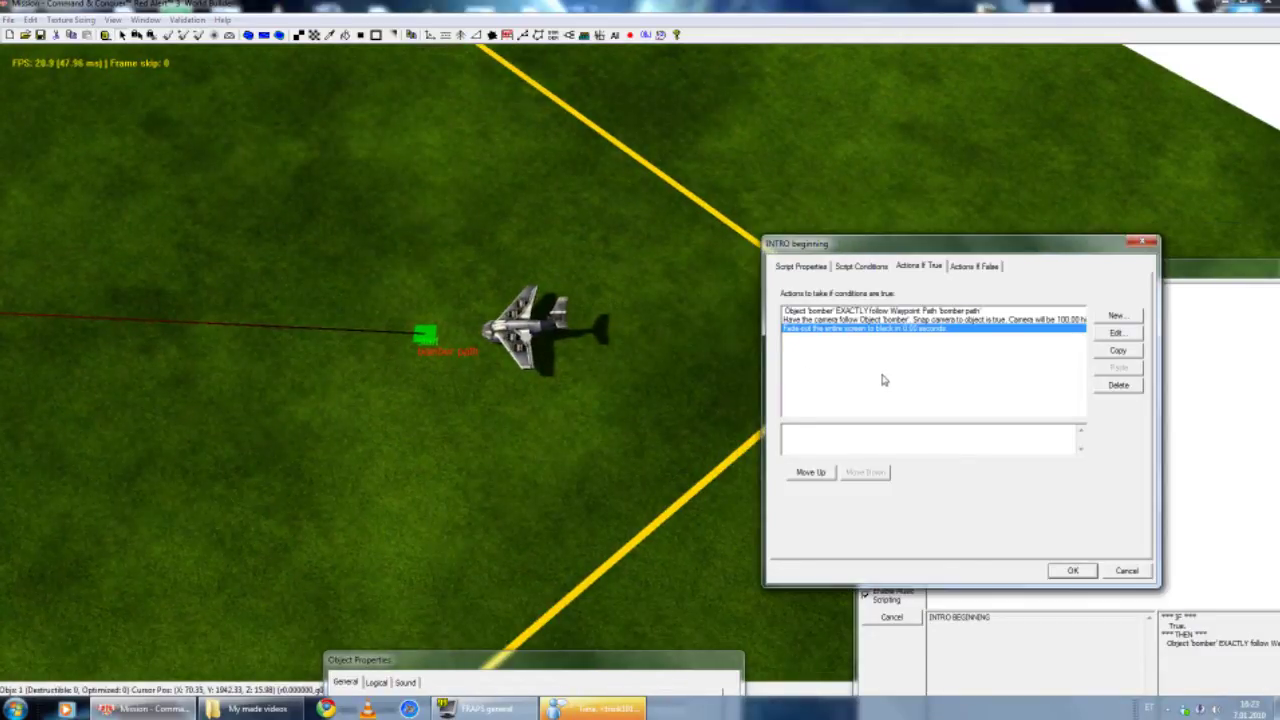
- Create another true action of the scripting timer type "Seconds countdown timer -- set"
left_click(1116, 316)
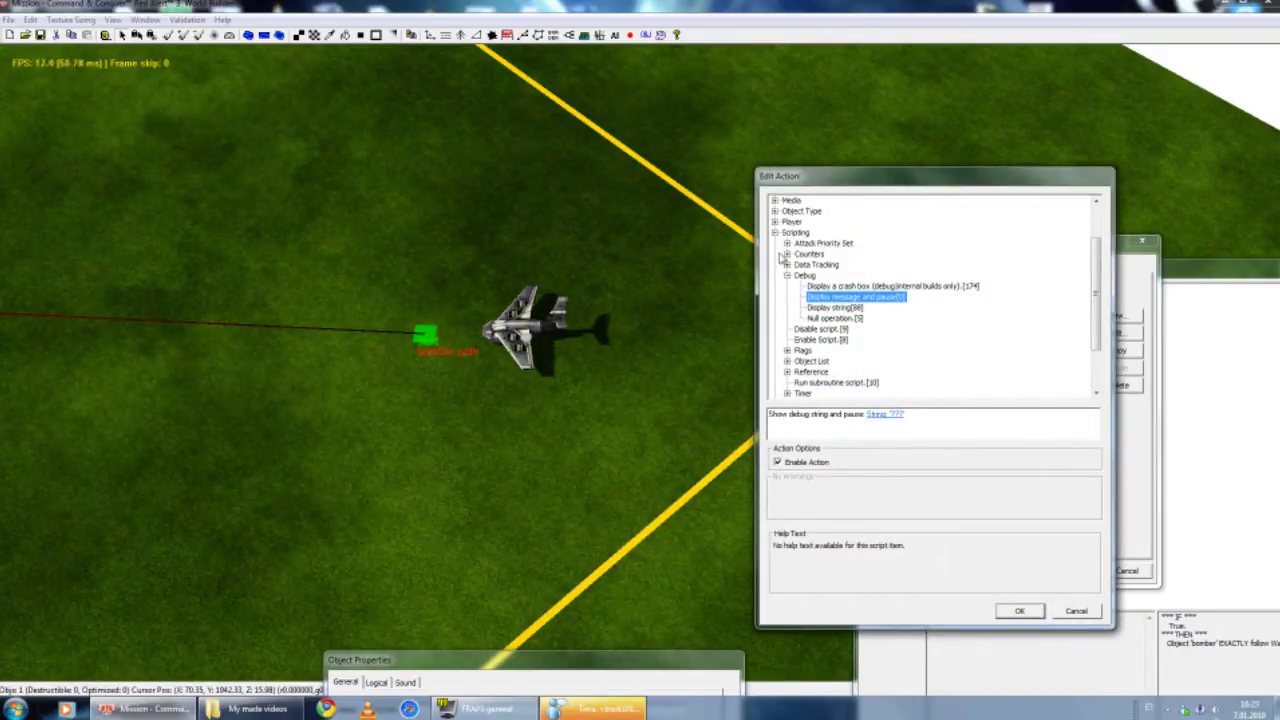
left_click(774, 232)
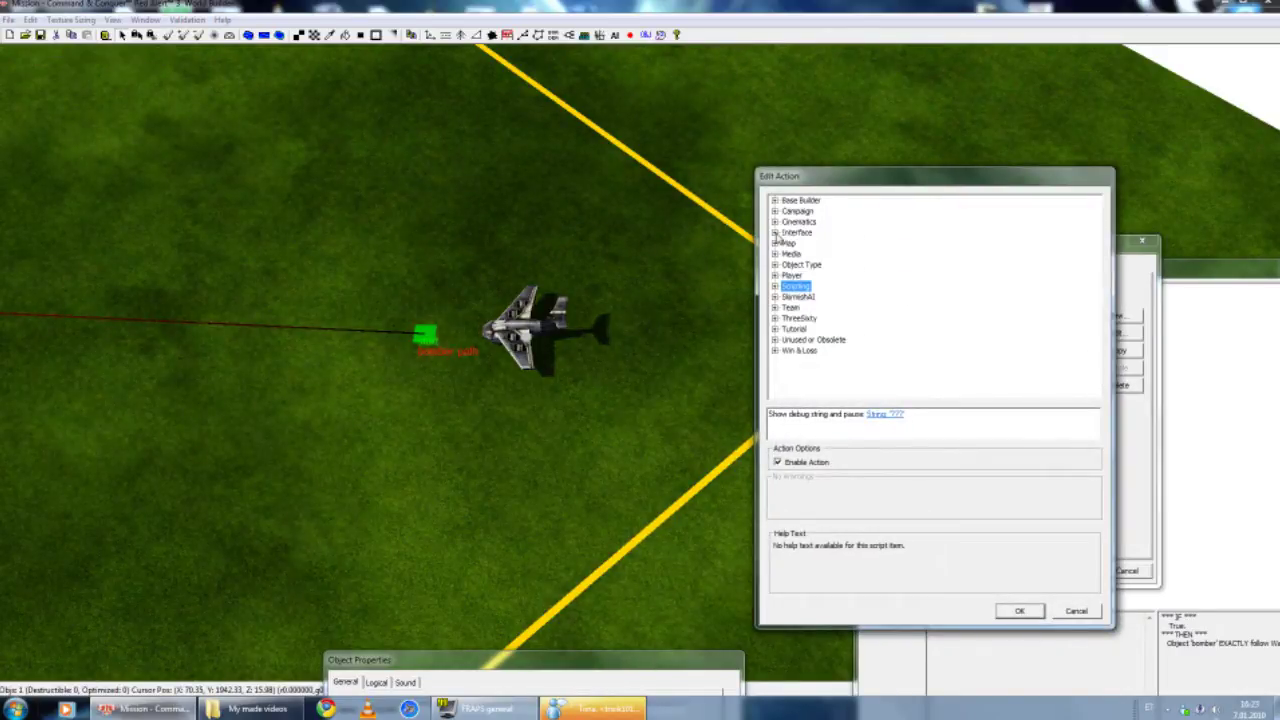
left_click(774, 286)
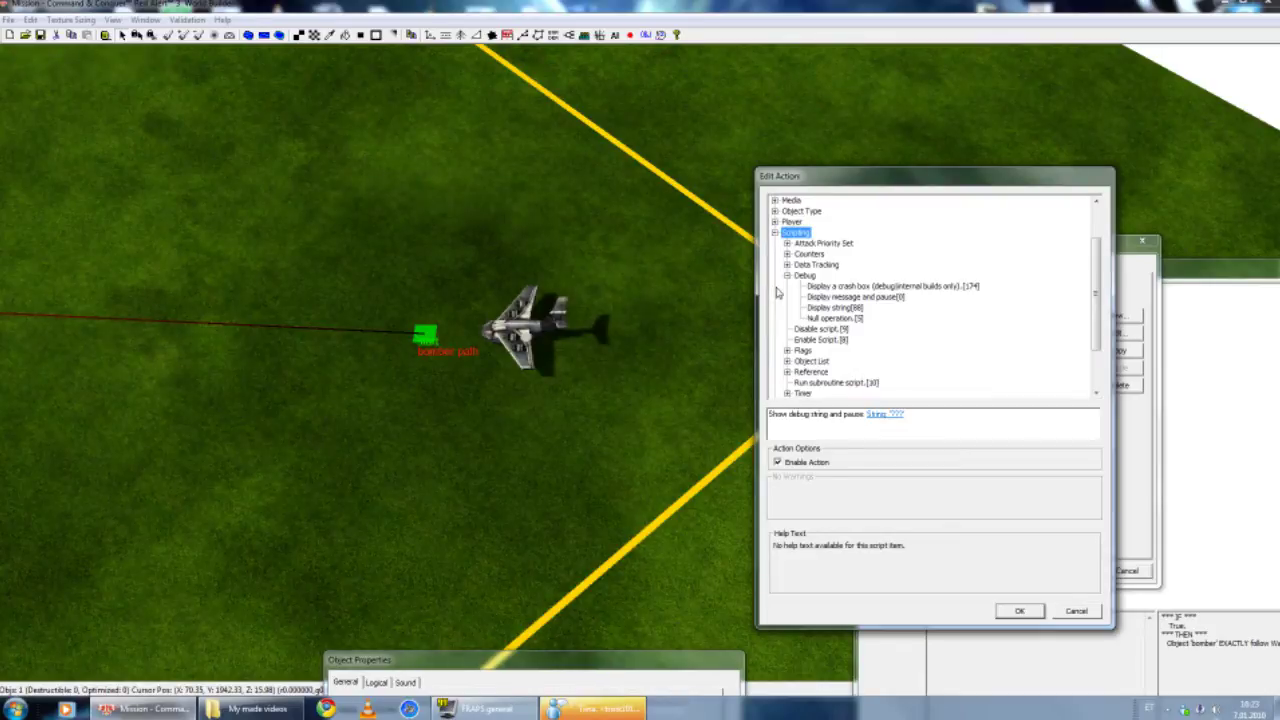
scroll(803, 380, "down", 1)
left_click(787, 361)
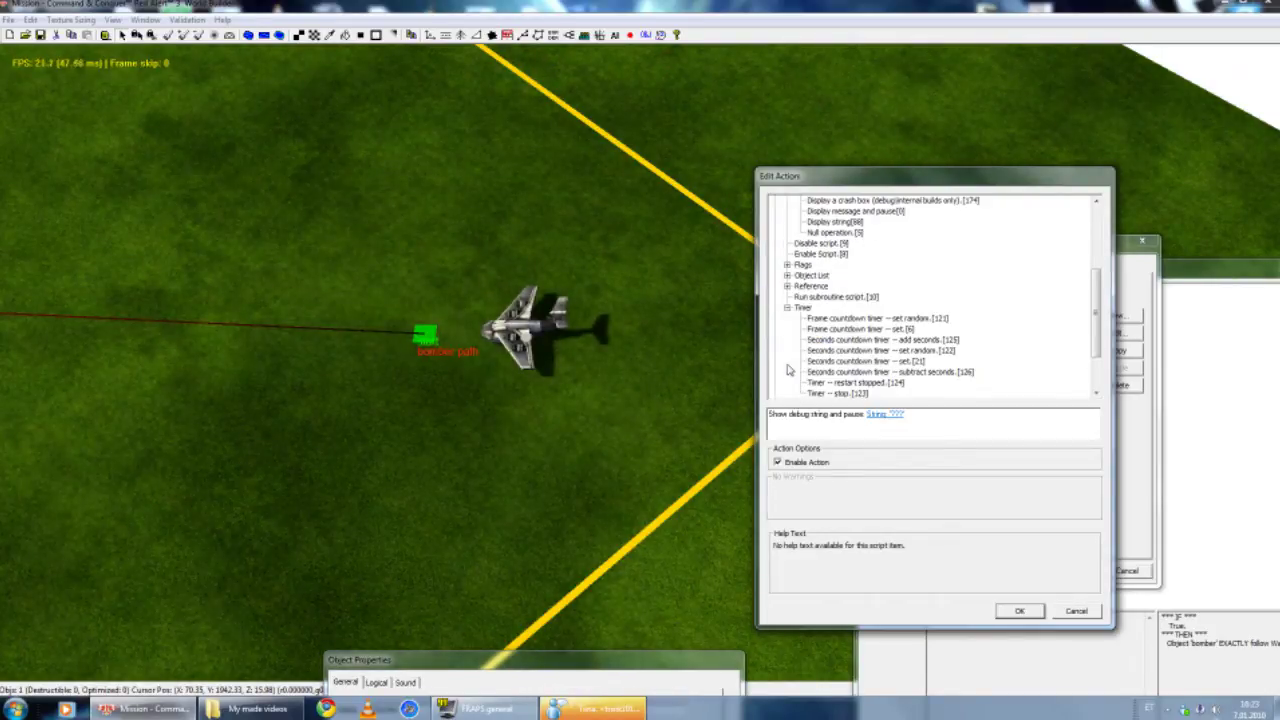
scroll(910, 335, "down", 1)
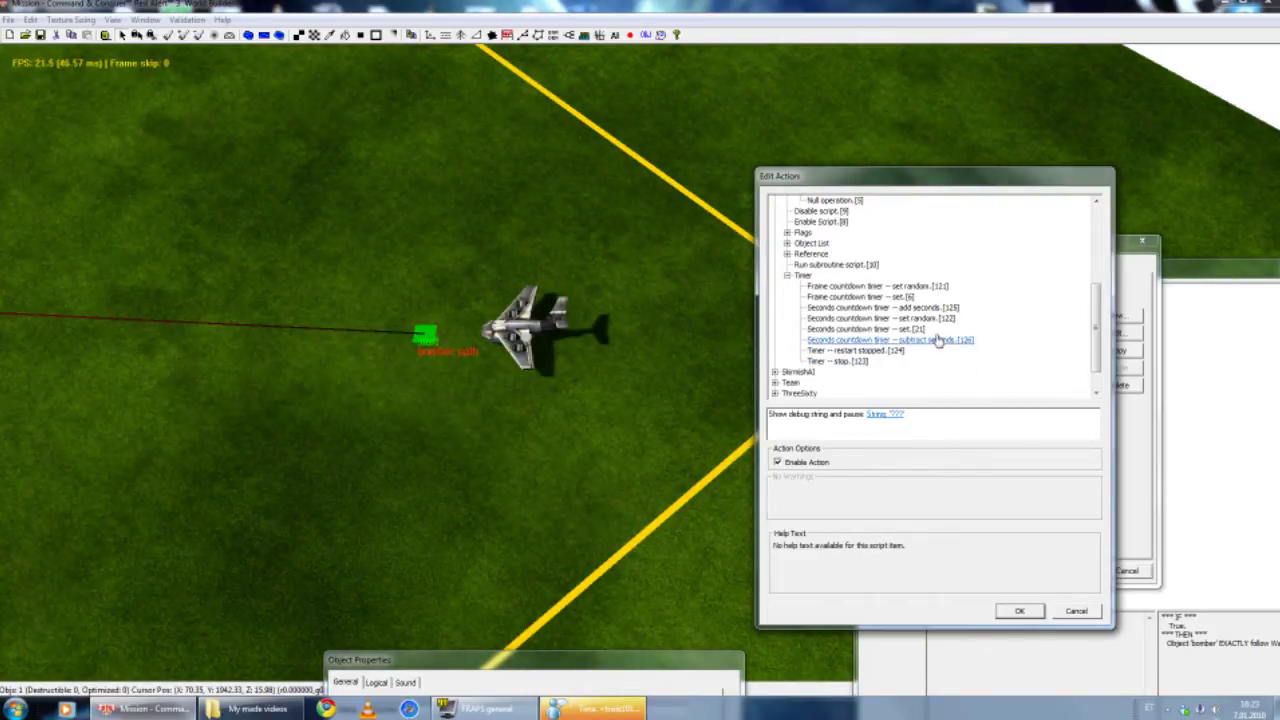
left_click(918, 331)
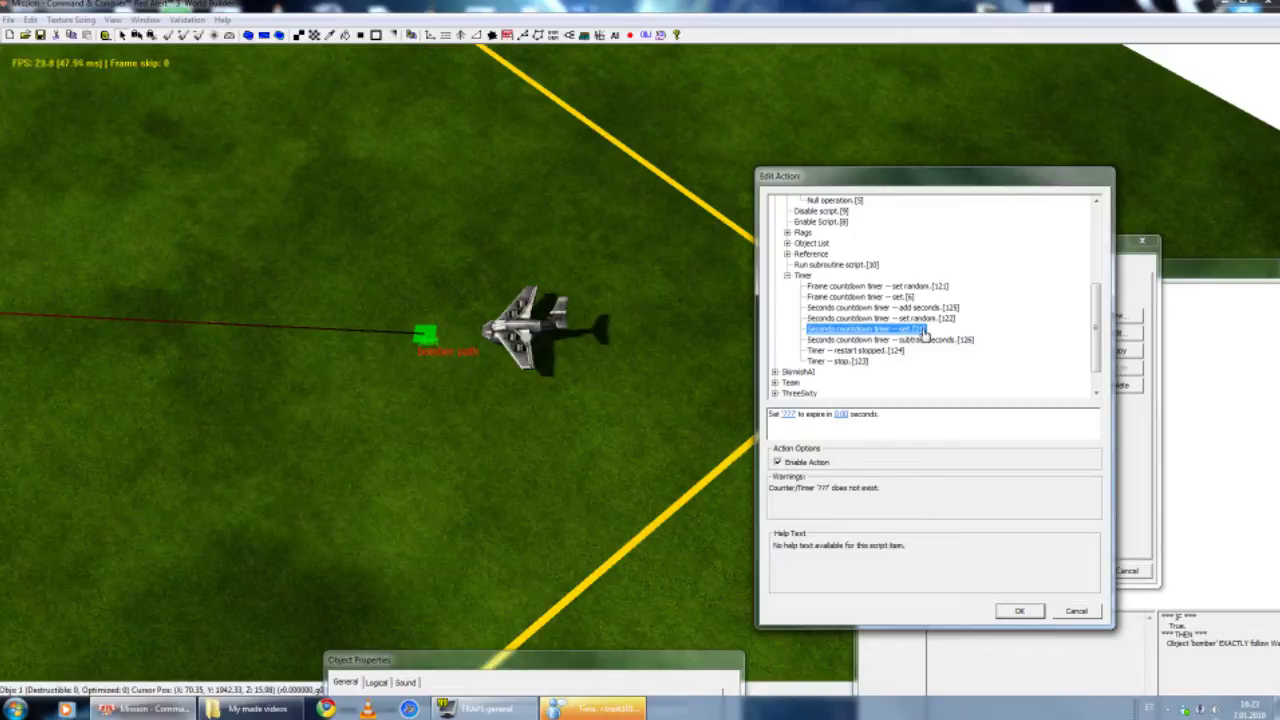
- Set the countdown timer to expire in 1 second and name its counter bomberEX
left_click(839, 413)
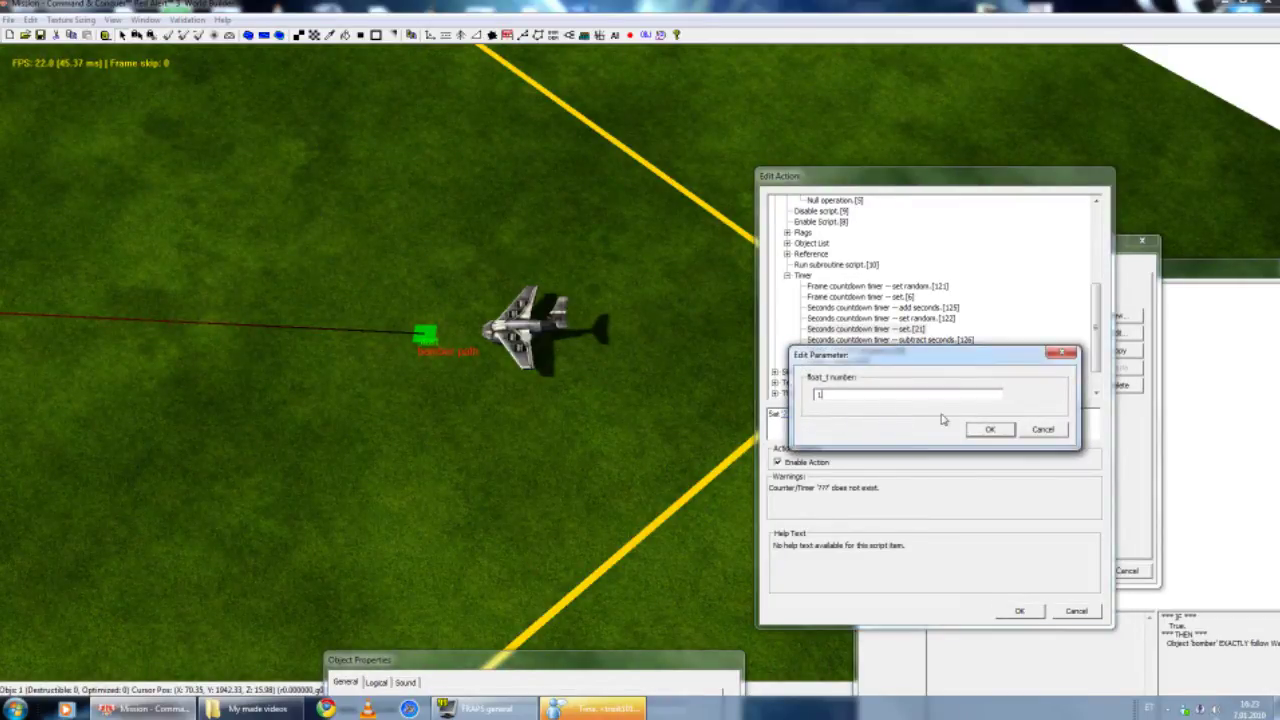
left_click(990, 430)
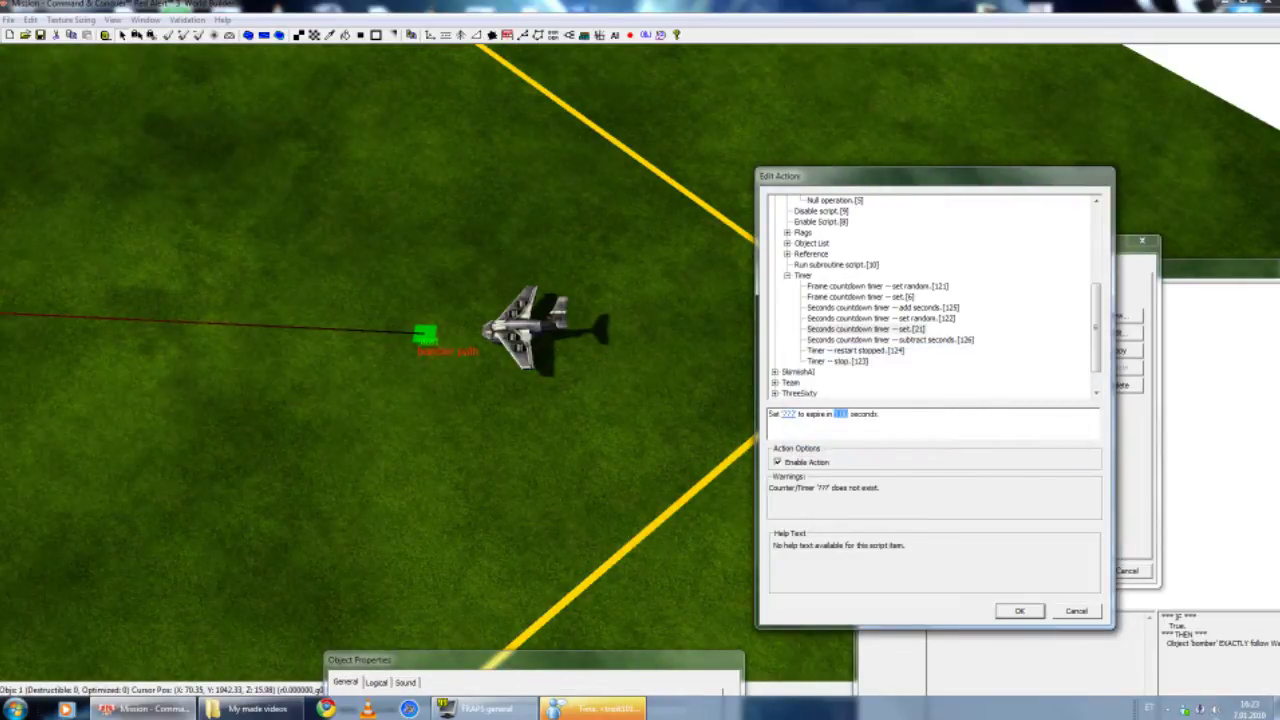
left_click(789, 416)
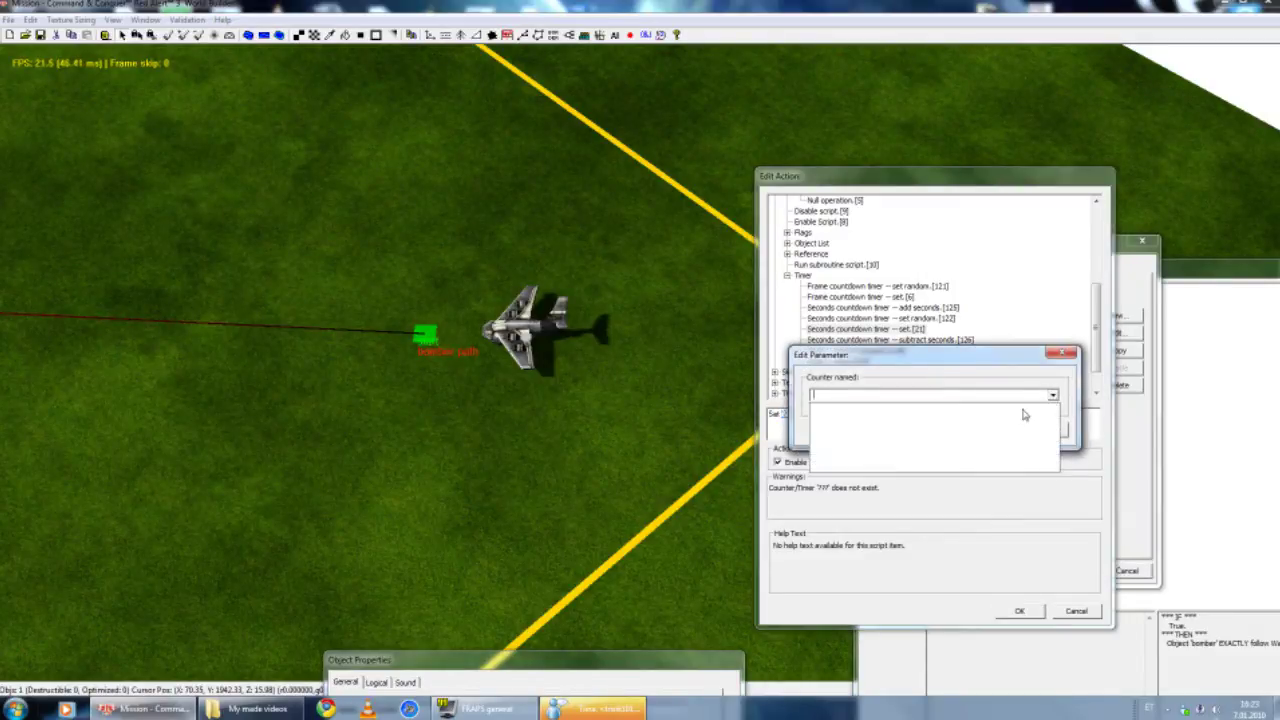
left_click_drag(875, 371, 1000, 278)
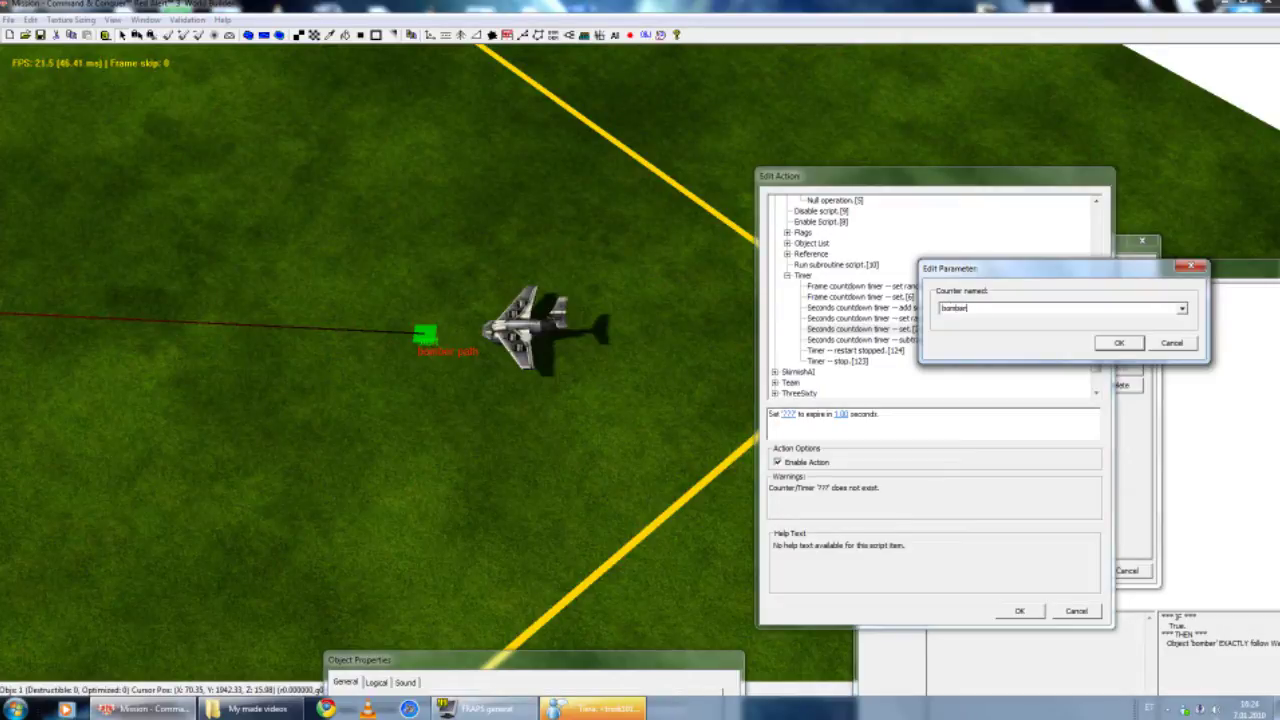
key("Return")
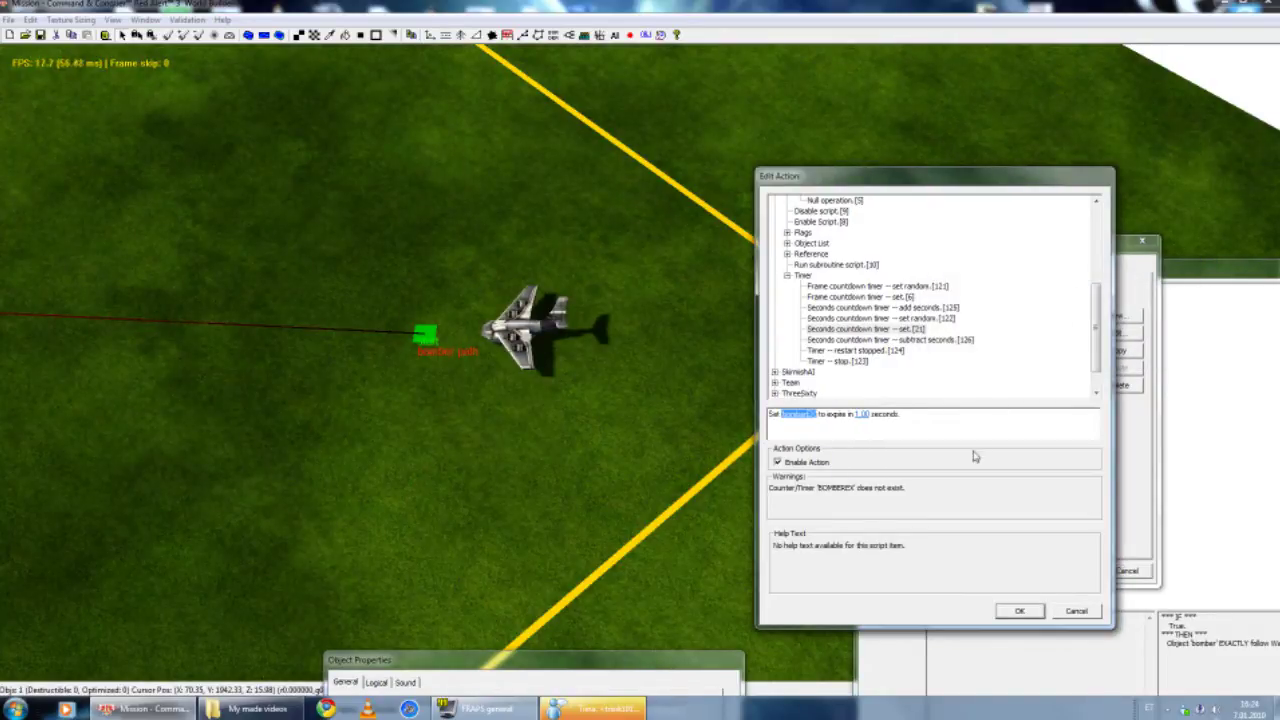
- Add the bomberEX countdown timer action to the INTRO beginning script and save the script
left_click(1016, 610)
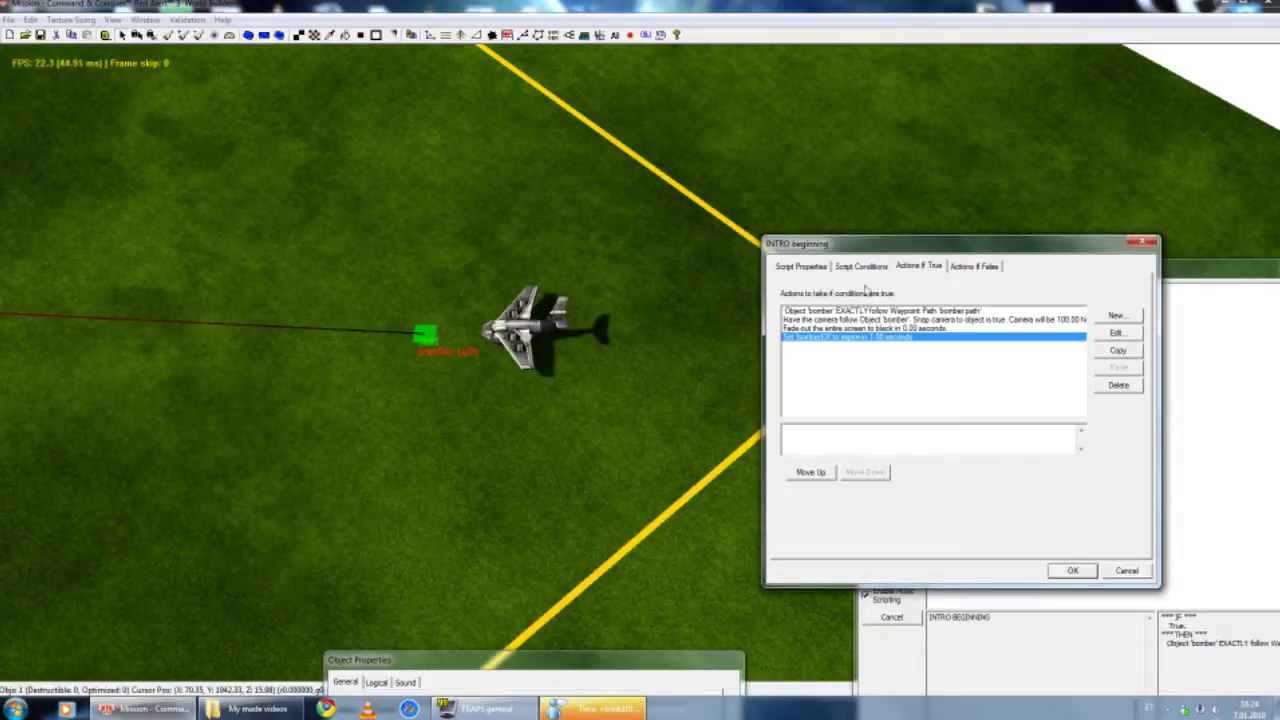
left_click(1070, 570)
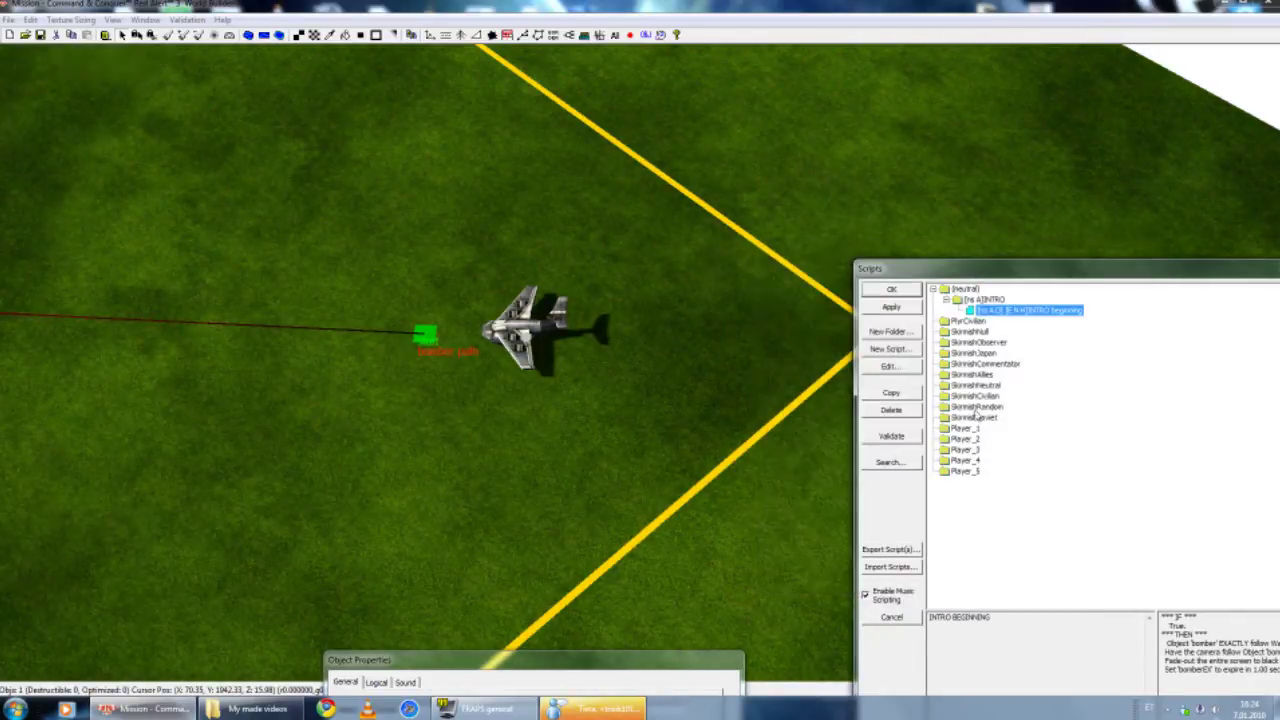
left_click_drag(1009, 268, 858, 194)
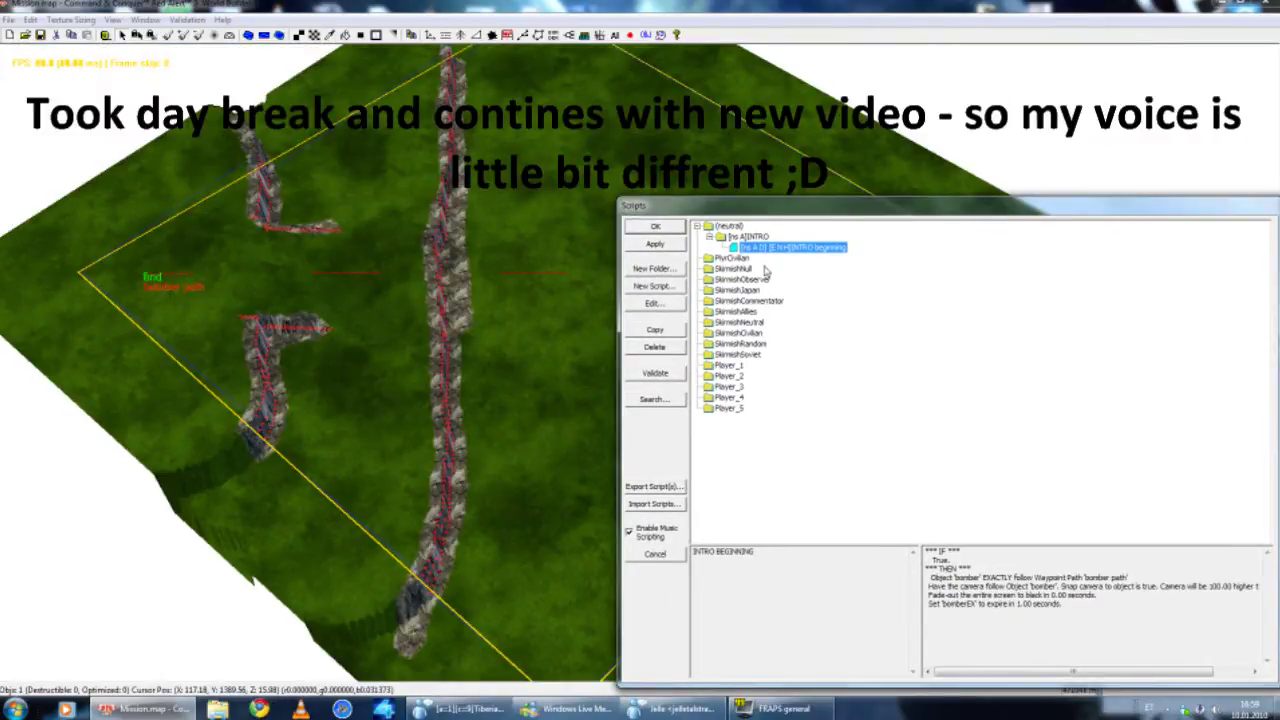
- Create a new script in the INTRO folder and open its default True condition for editing
left_click(652, 286)
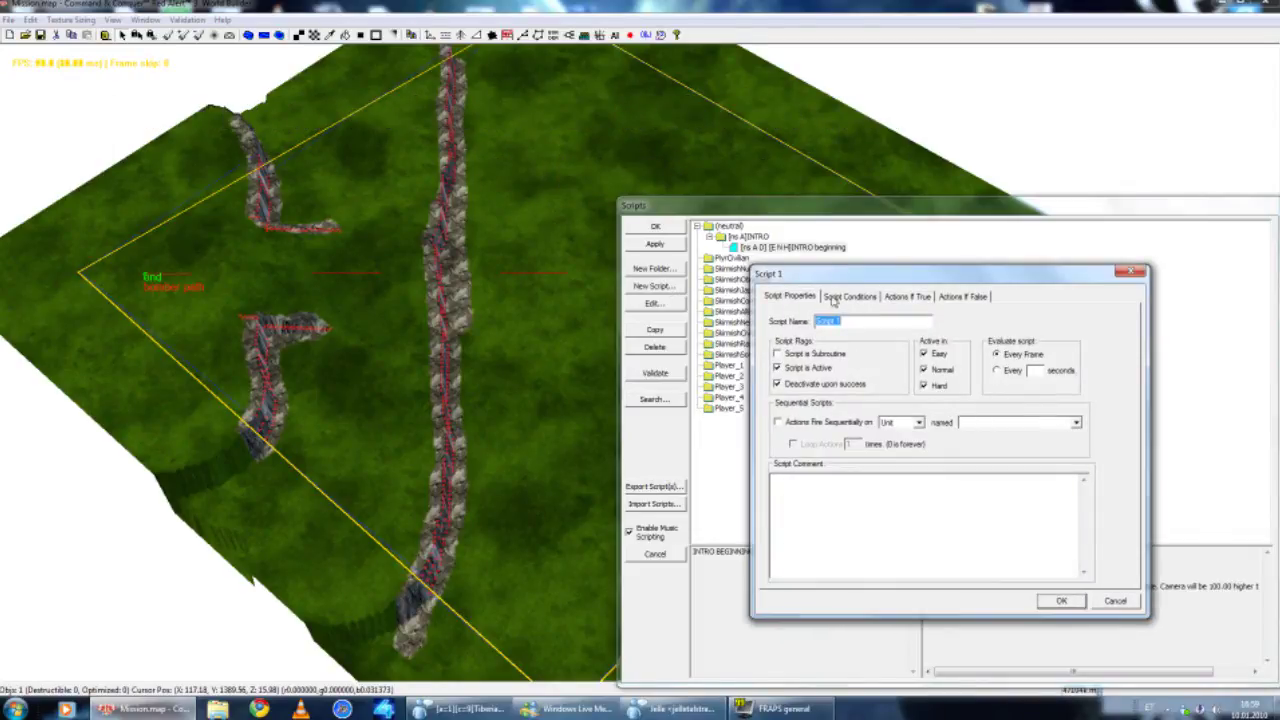
left_click(849, 298)
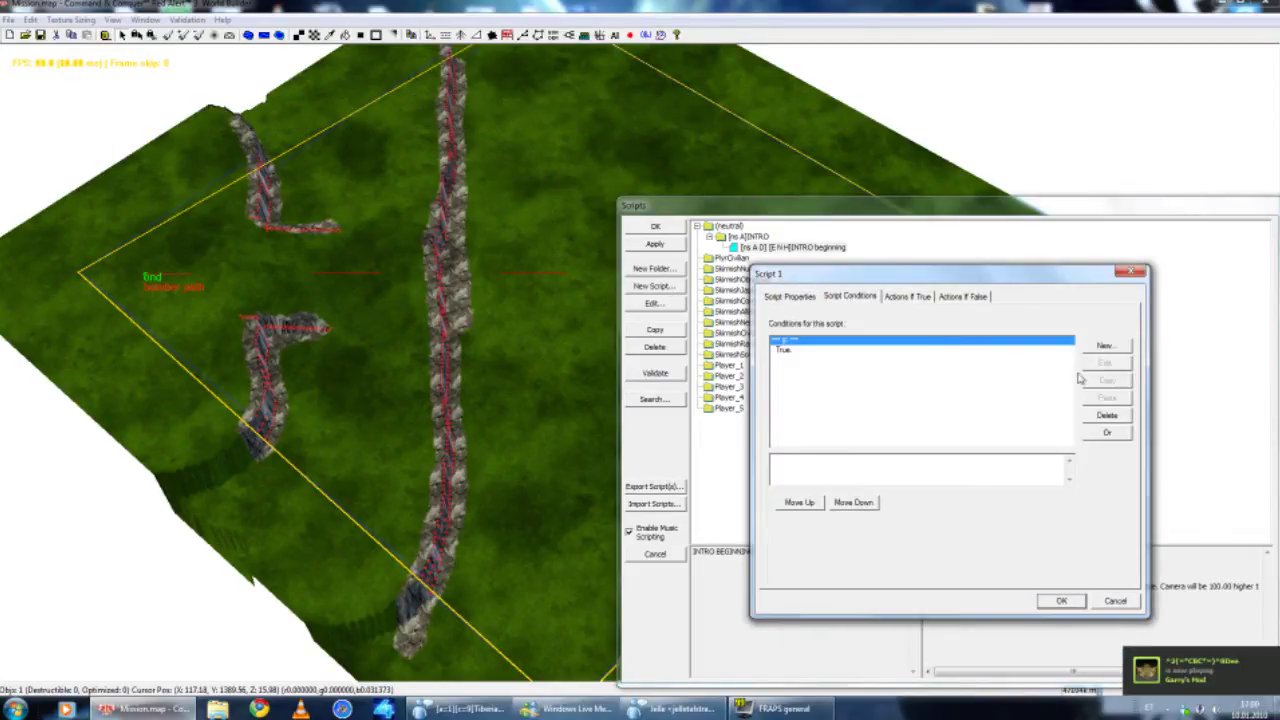
left_click(781, 350)
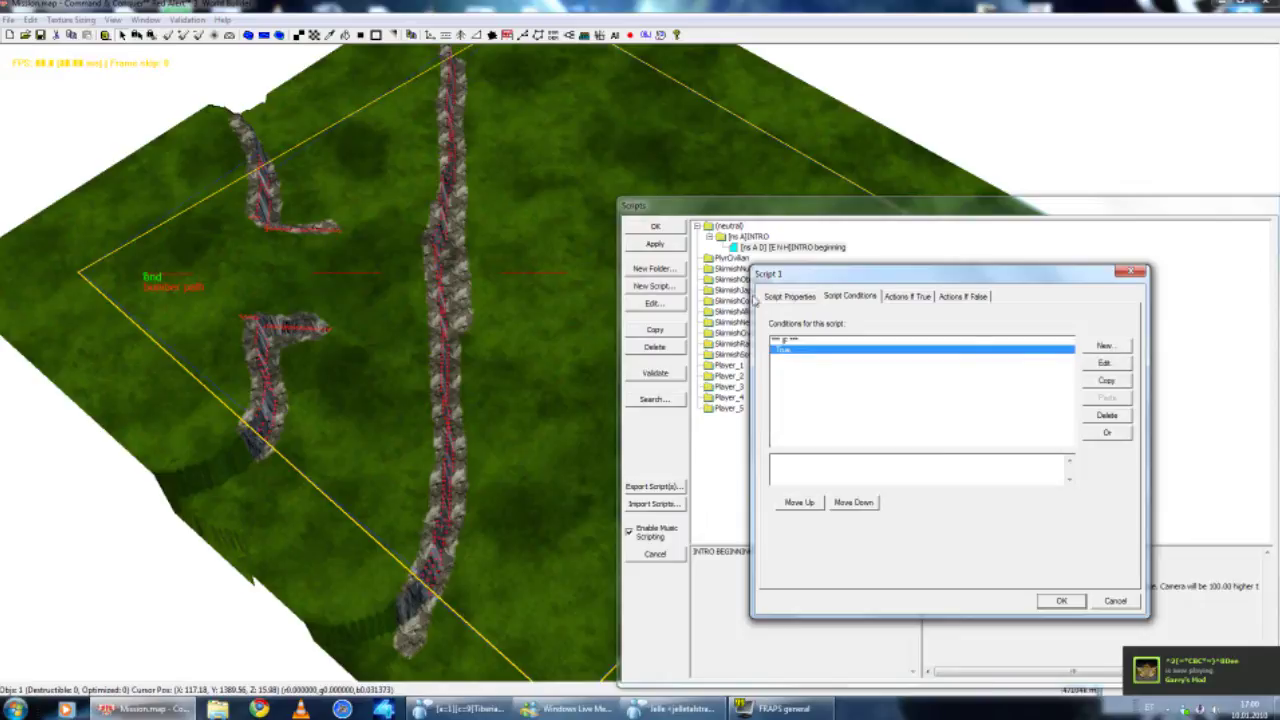
left_click_drag(815, 277, 817, 289)
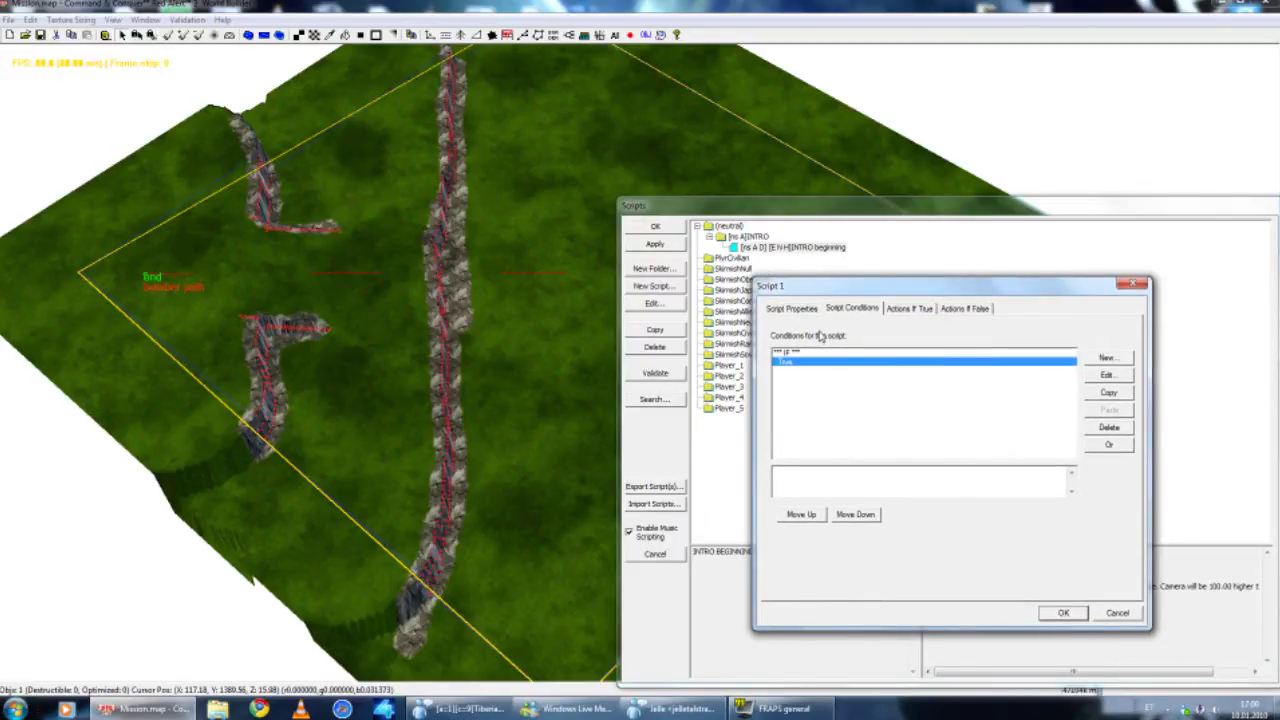
left_click_drag(806, 297, 753, 273)
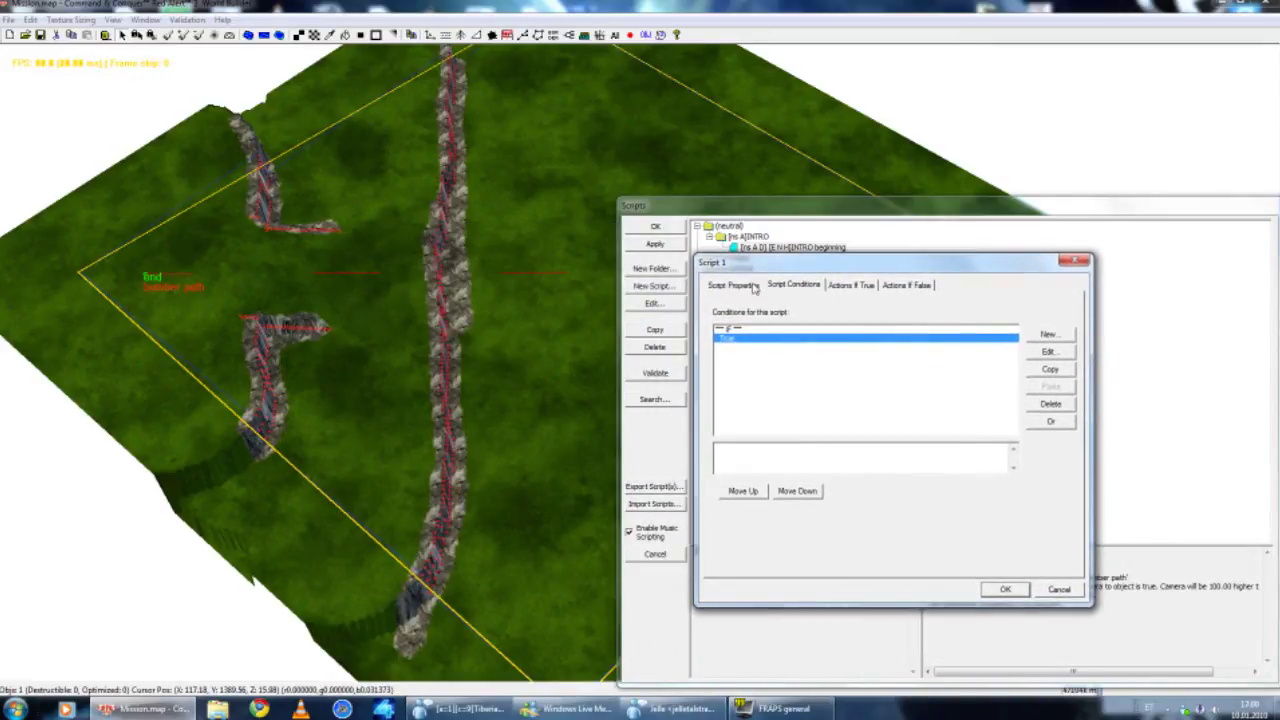
left_click_drag(756, 266, 758, 266)
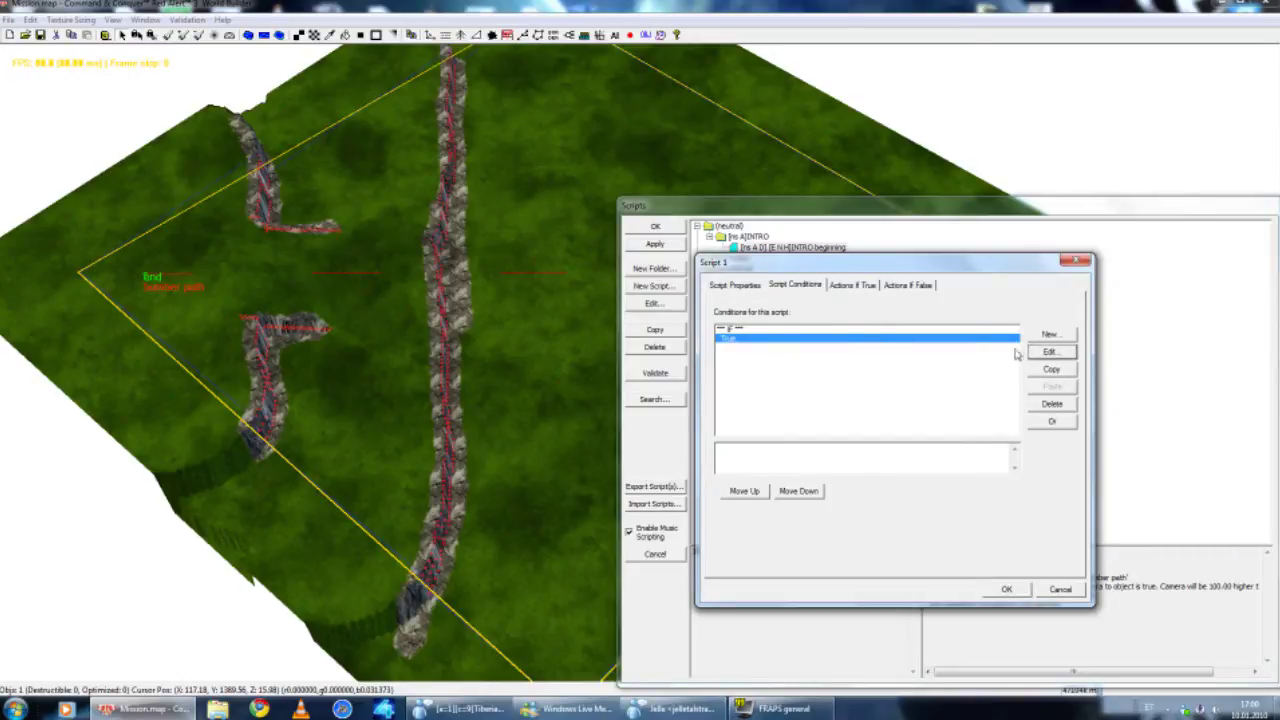
left_click(1049, 351)
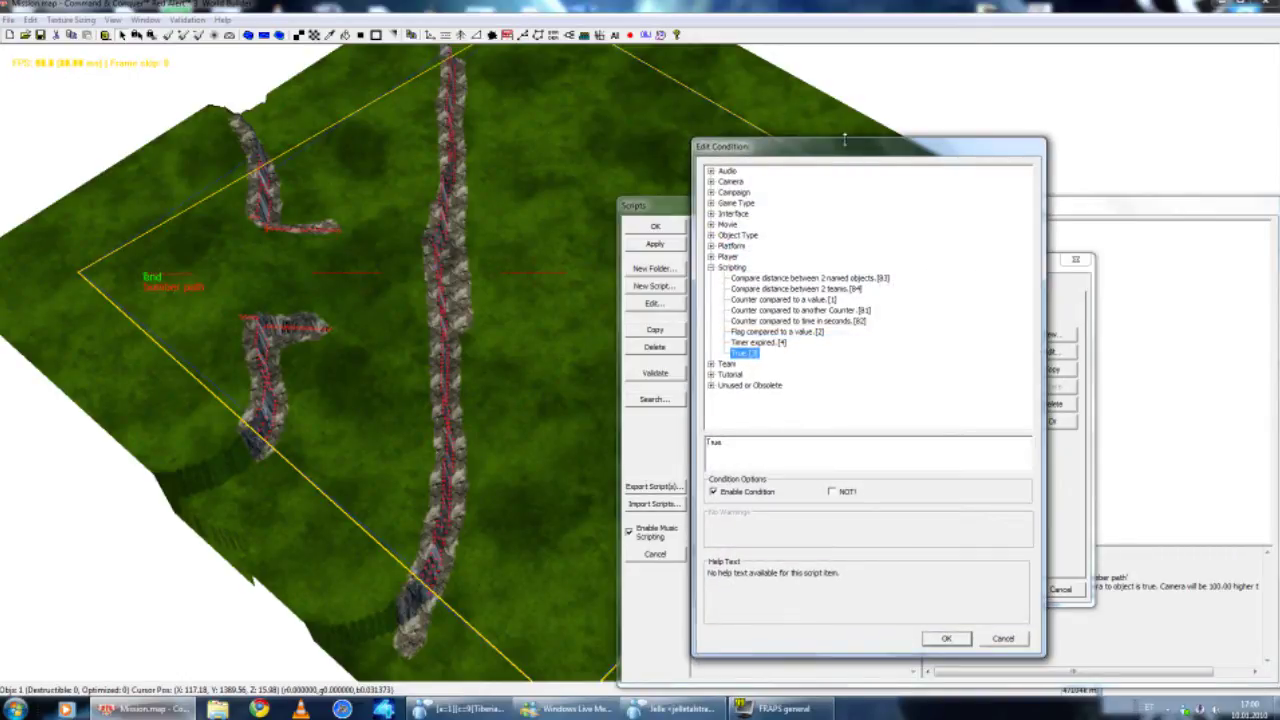
left_click_drag(845, 165, 423, 137)
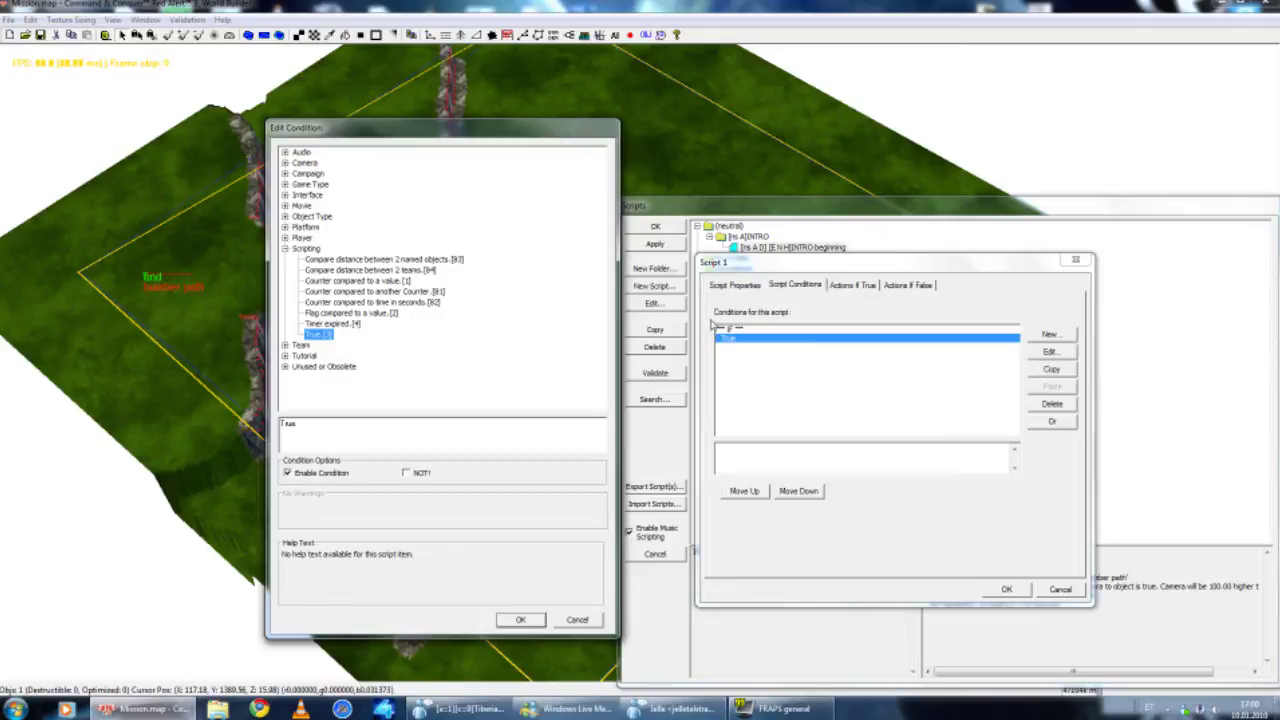
left_click_drag(466, 129, 551, 156)
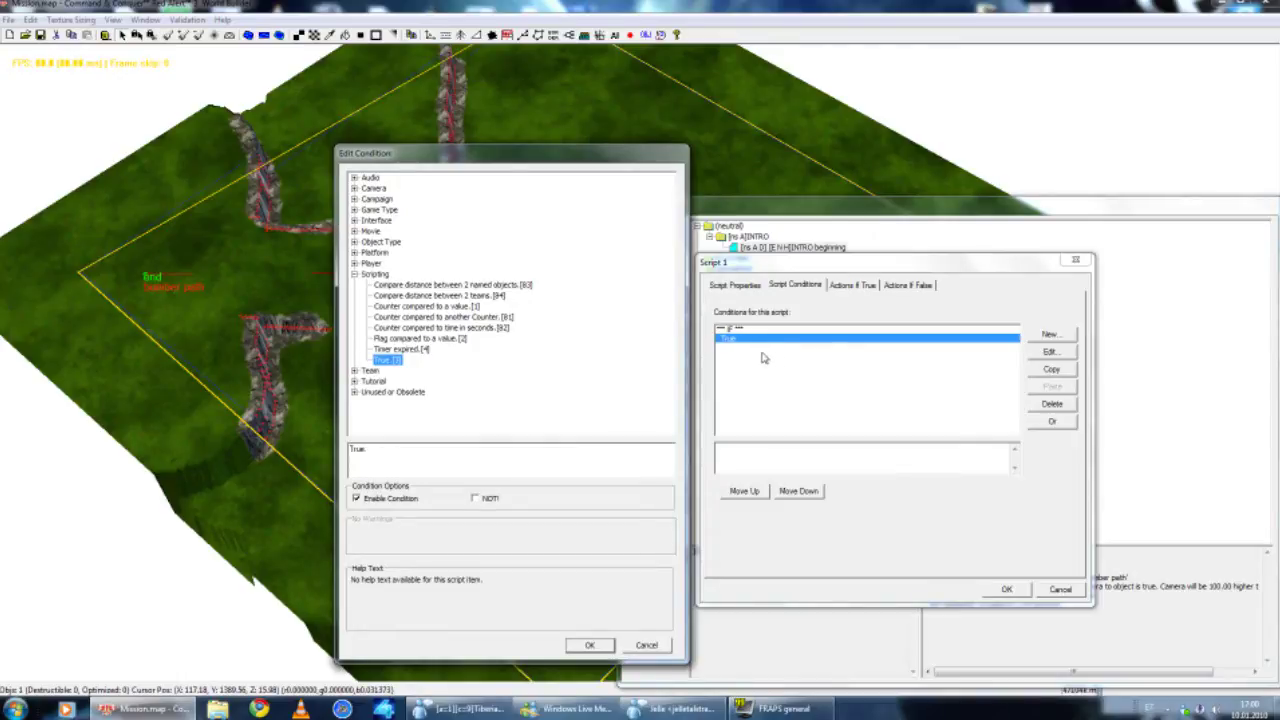
left_click_drag(578, 161, 576, 102)
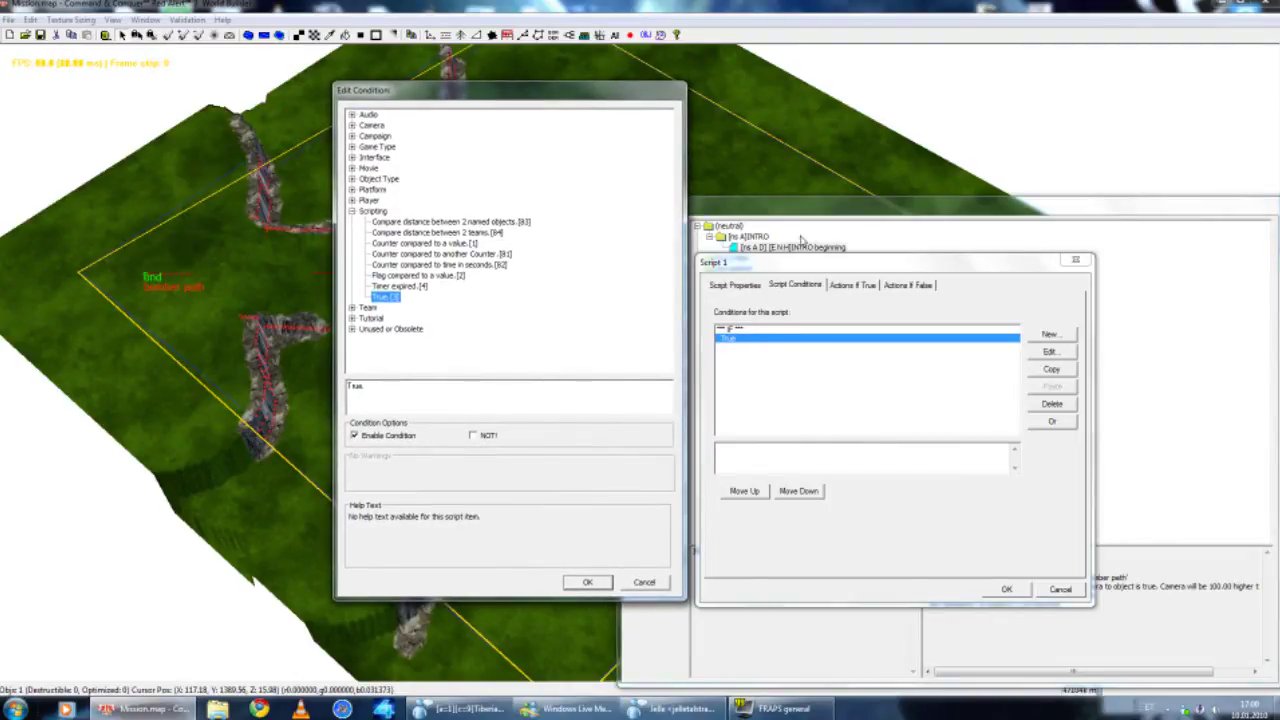
left_click_drag(575, 103, 1012, 147)
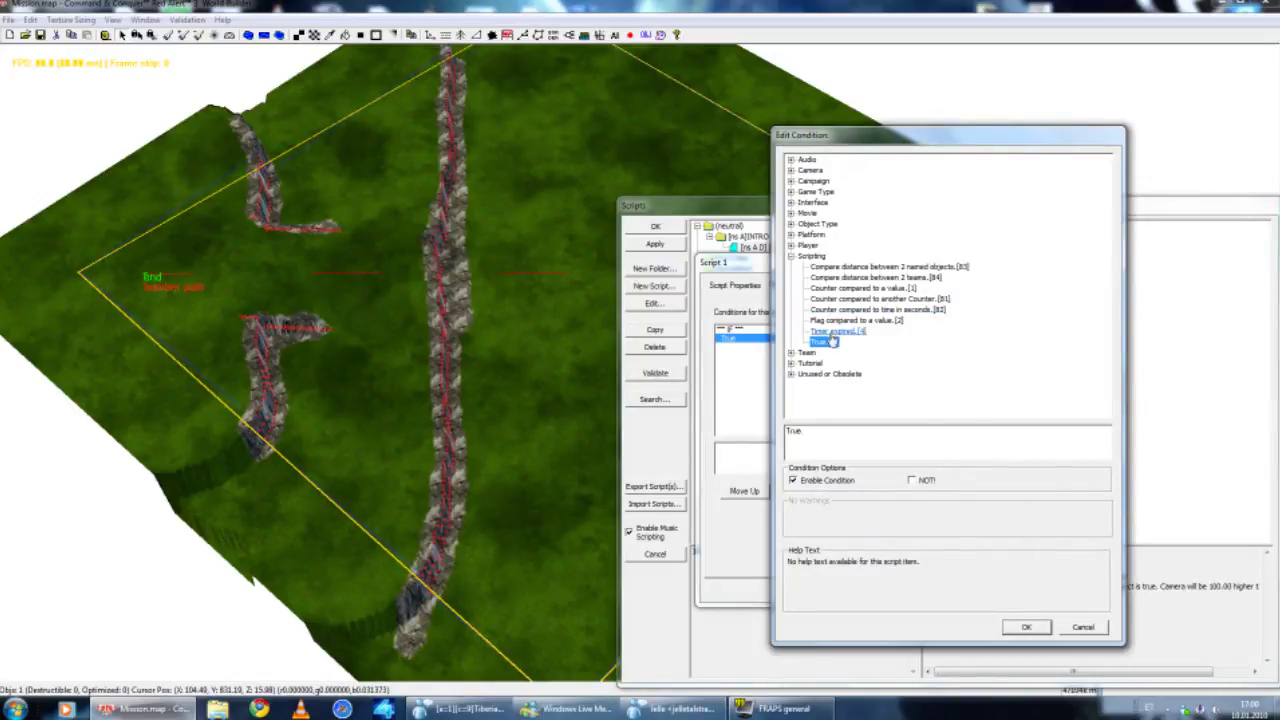
left_click_drag(722, 265, 777, 285)
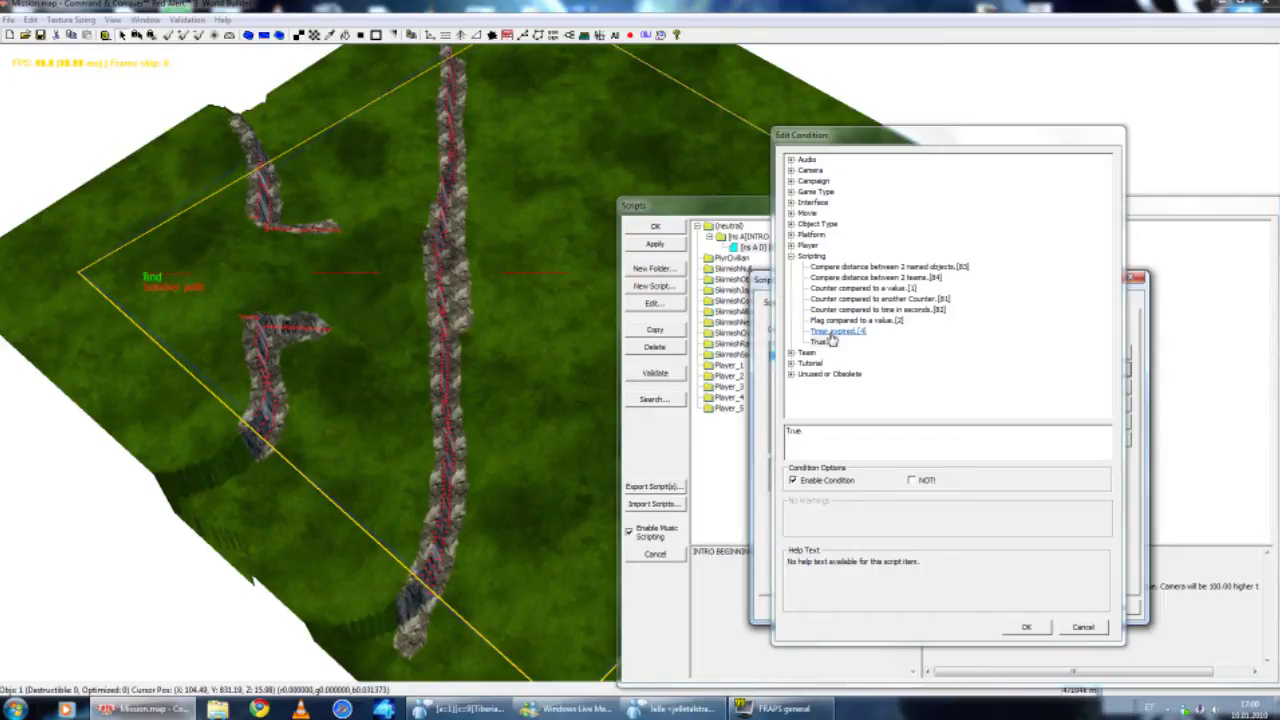
- Change the condition to the scripting type "Timer expired" with the counter bomberEX
left_click(816, 331)
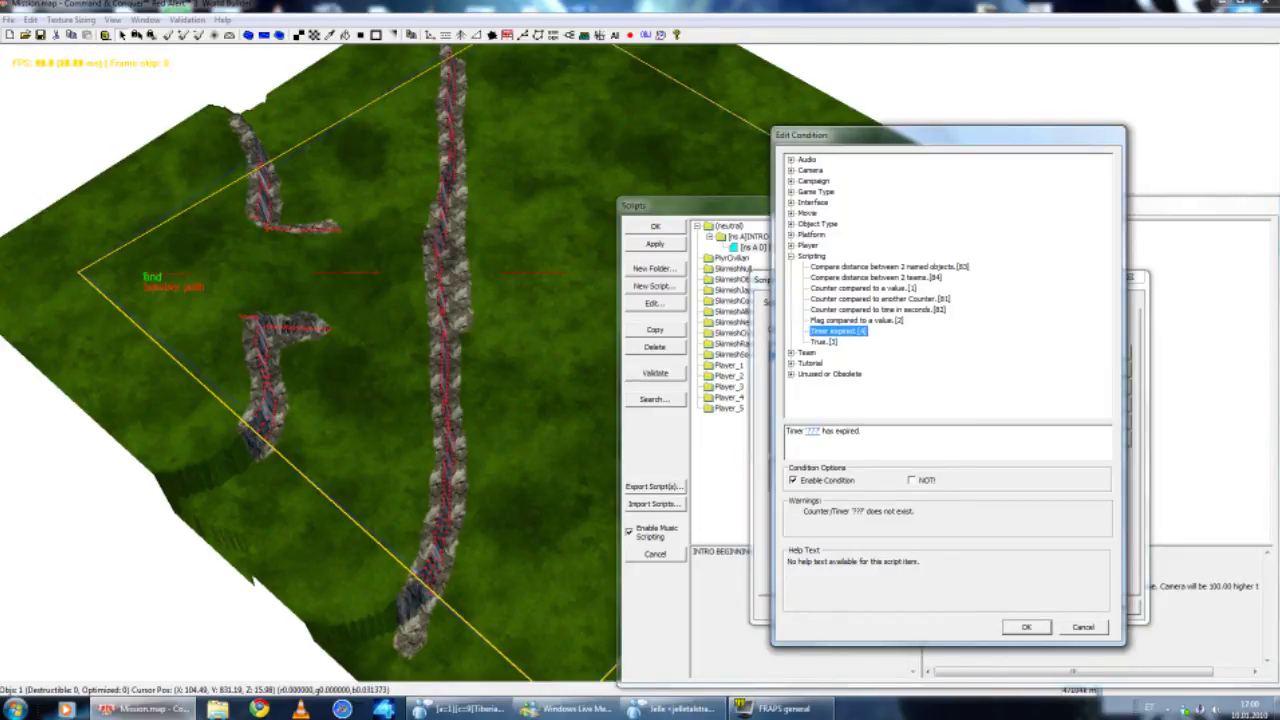
left_click(815, 432)
left_click(1066, 384)
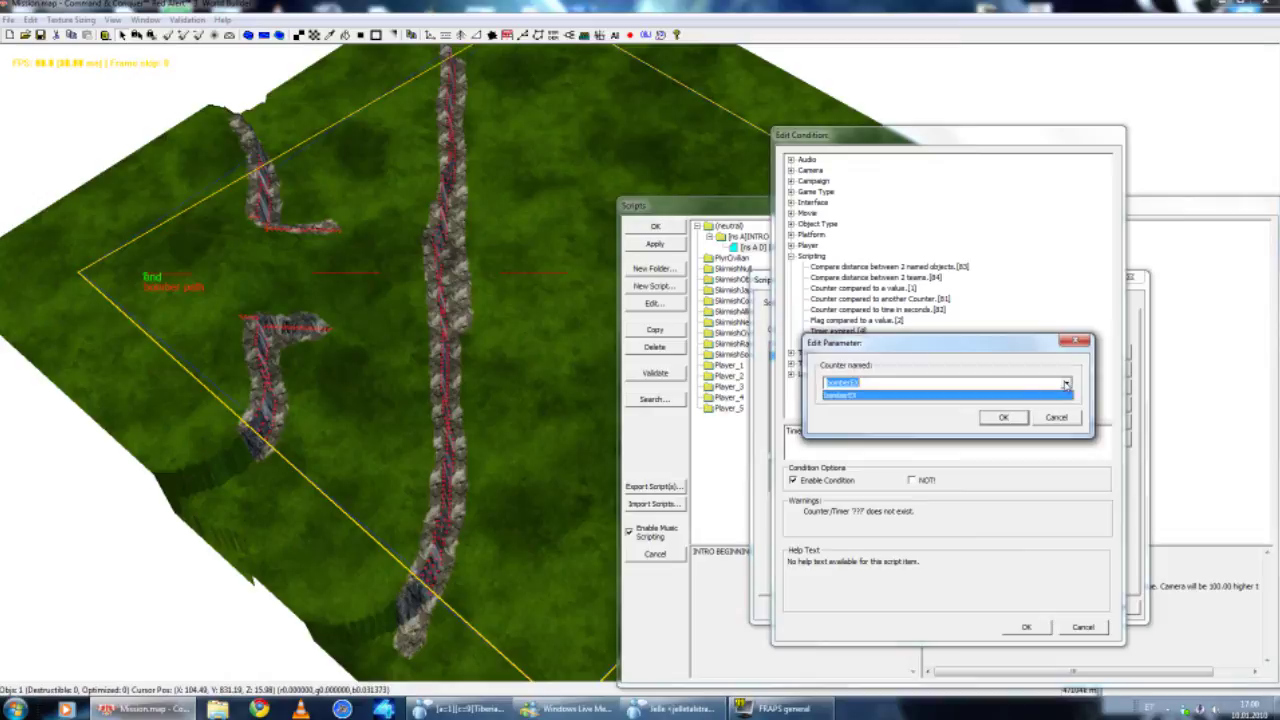
left_click(852, 397)
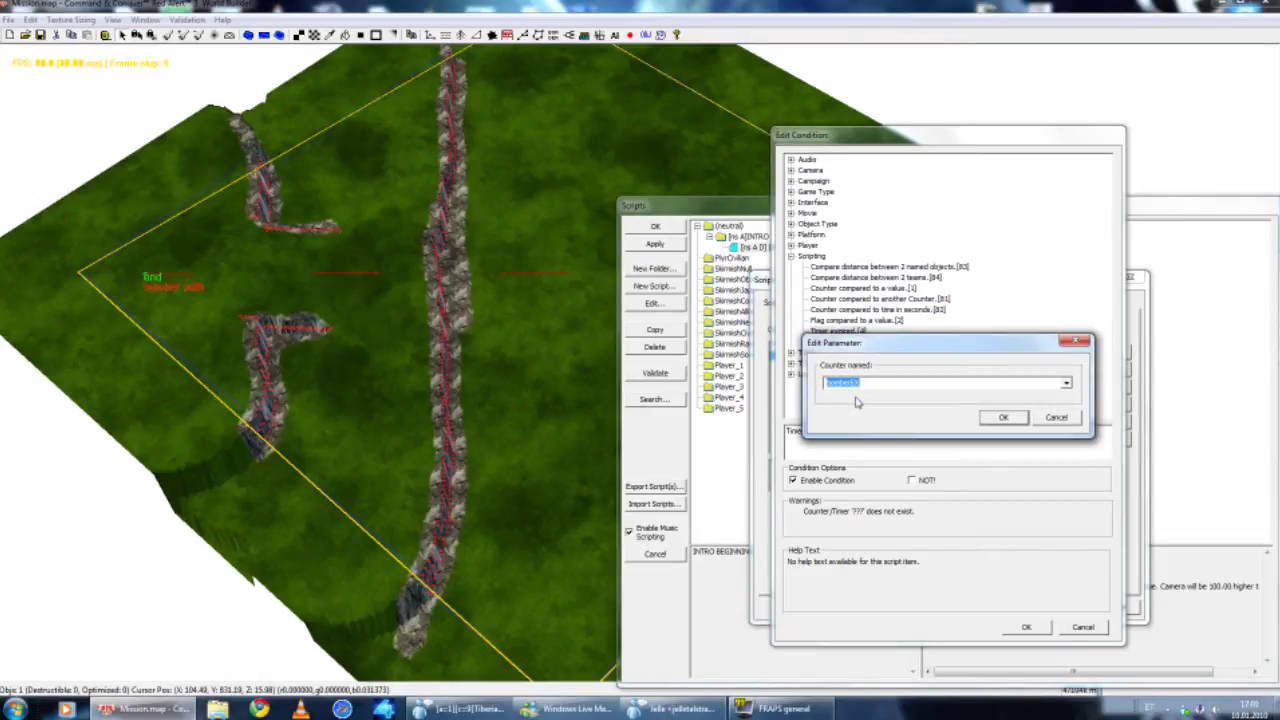
left_click(1000, 419)
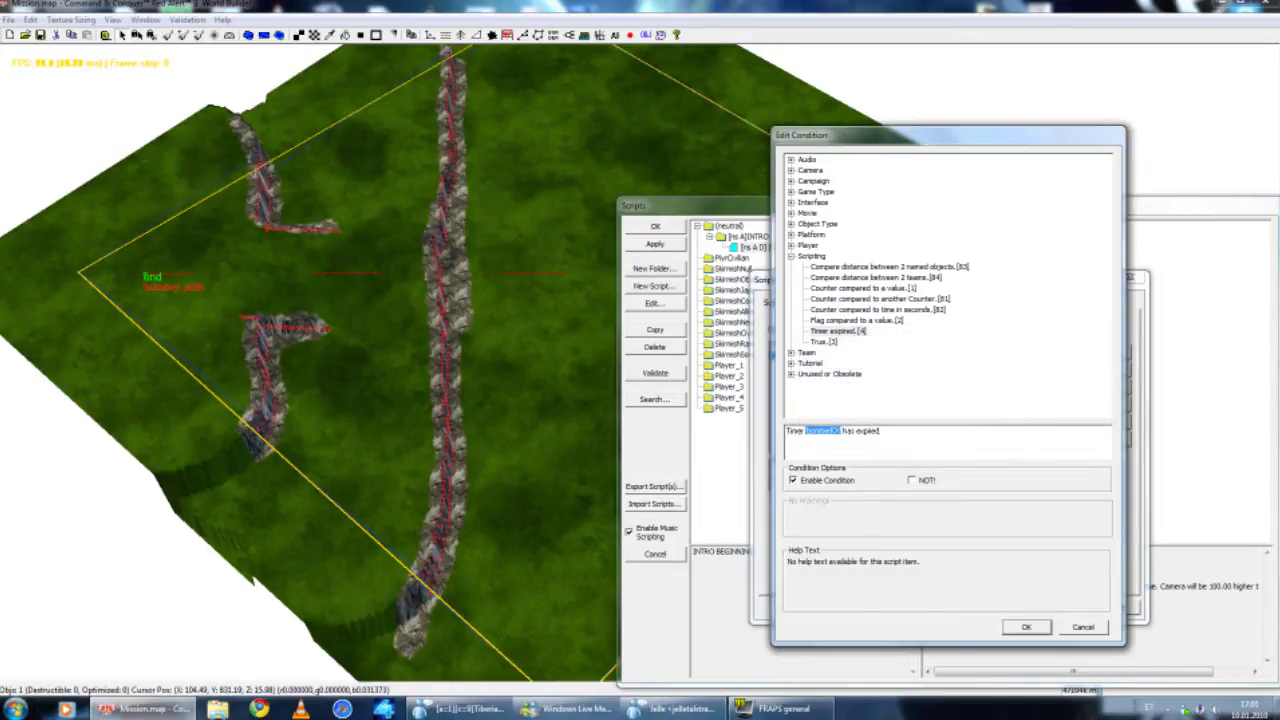
left_click(1020, 630)
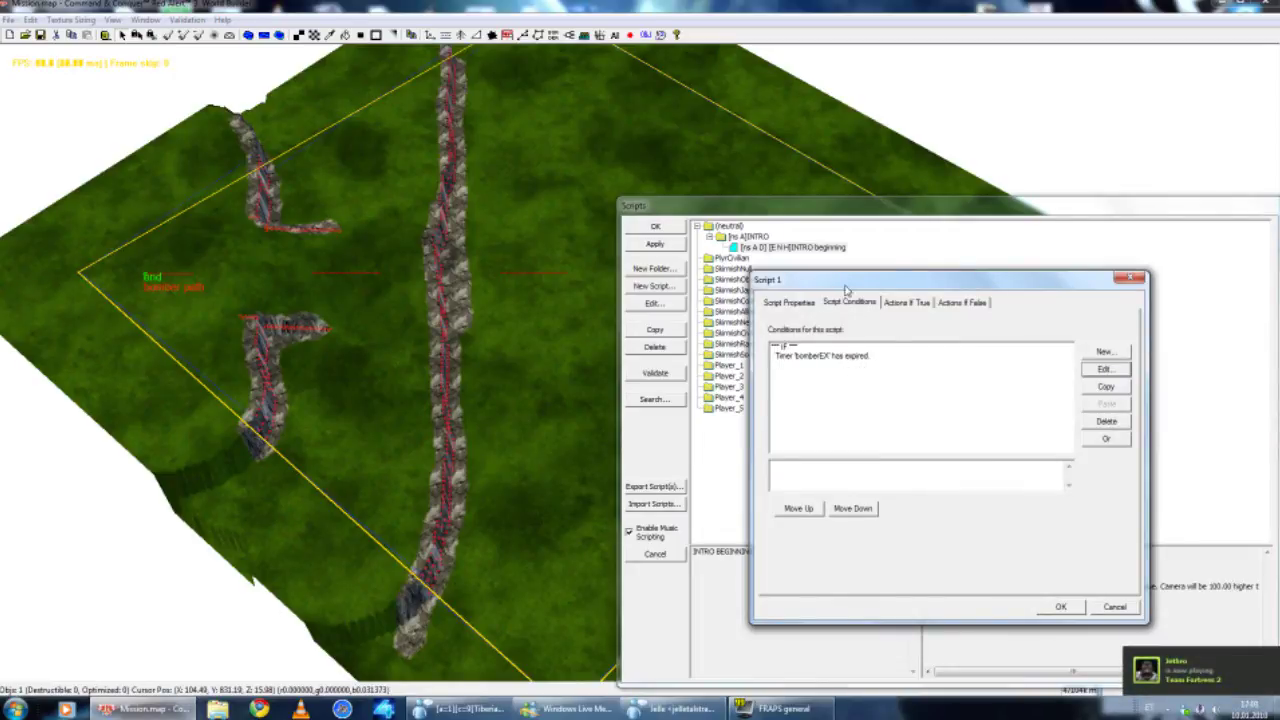
- Change the new script's null true action to the interface fade type "Fade-in from black"
left_click(913, 303)
left_click_drag(899, 288, 790, 300)
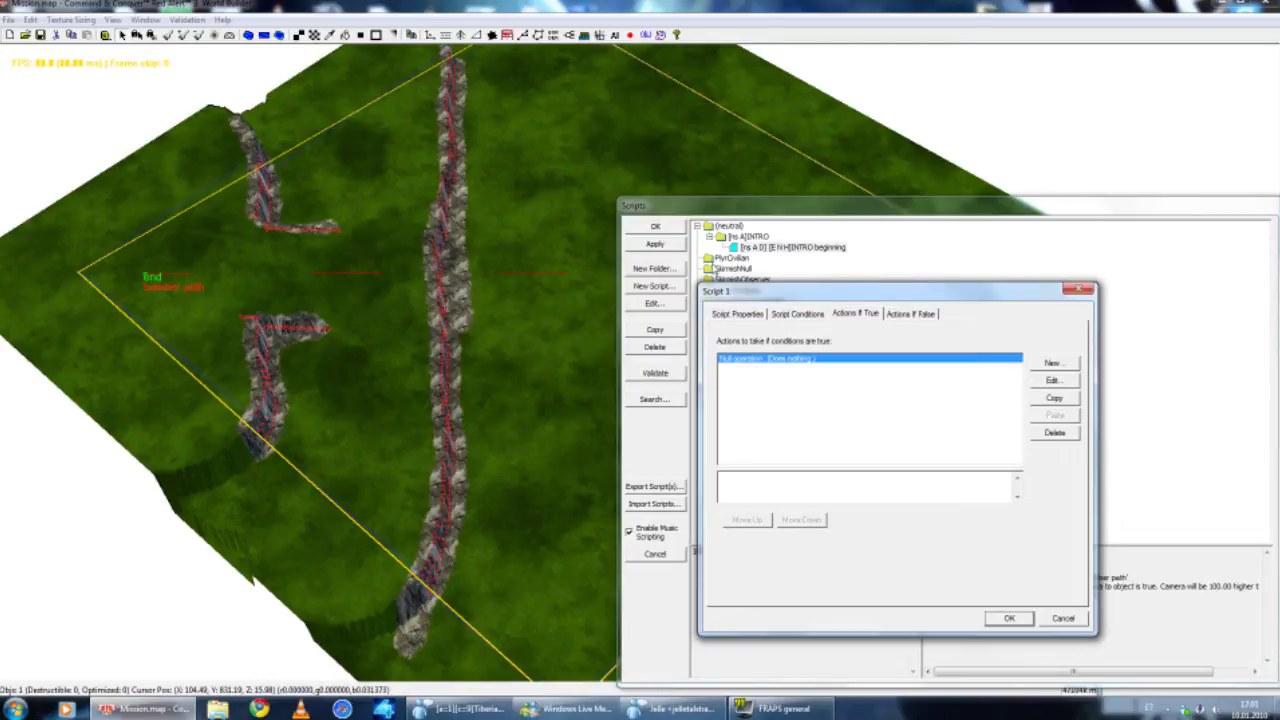
left_click(1052, 381)
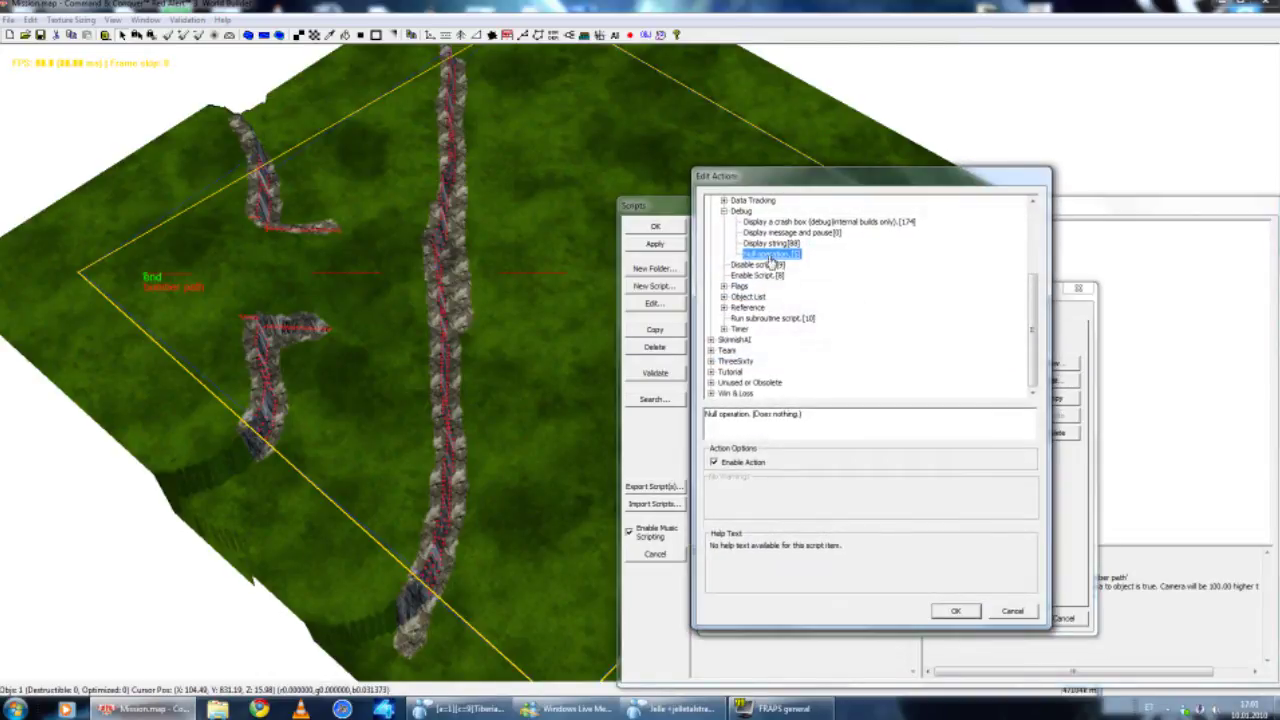
scroll(765, 264, "up", 3)
left_click(741, 307)
left_click(723, 308)
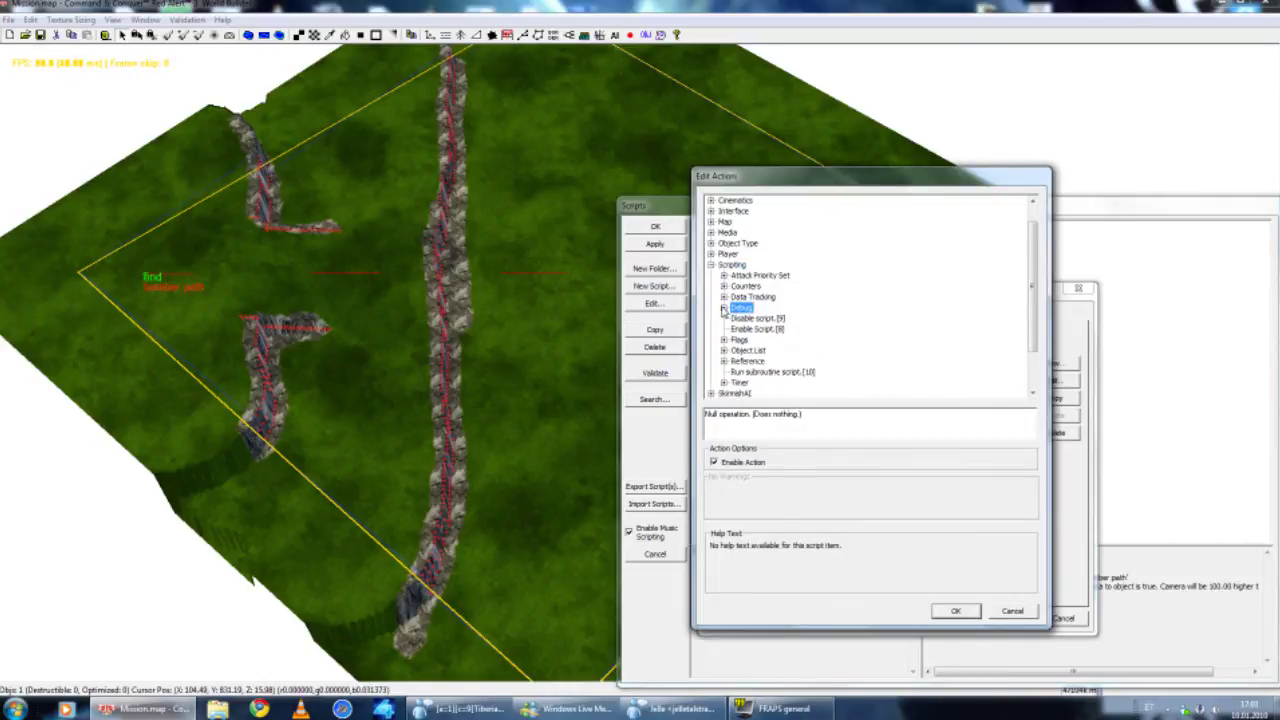
left_click(711, 265)
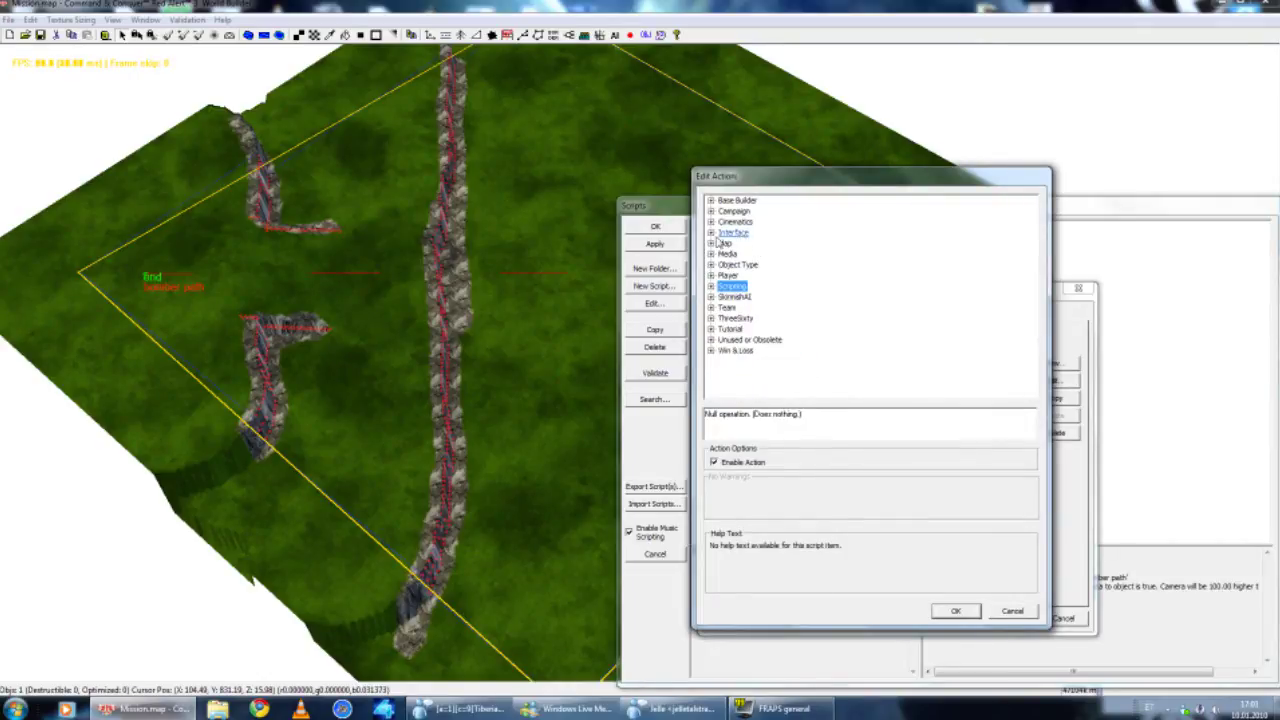
left_click(711, 232)
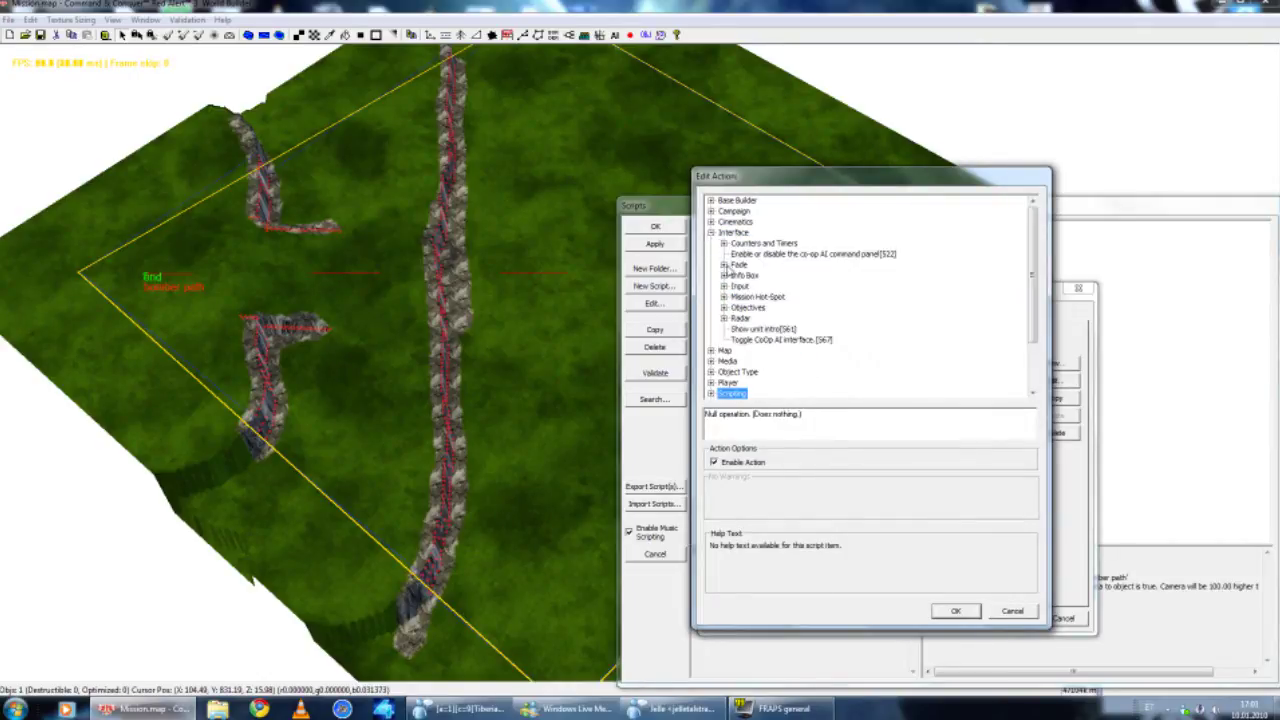
left_click(723, 264)
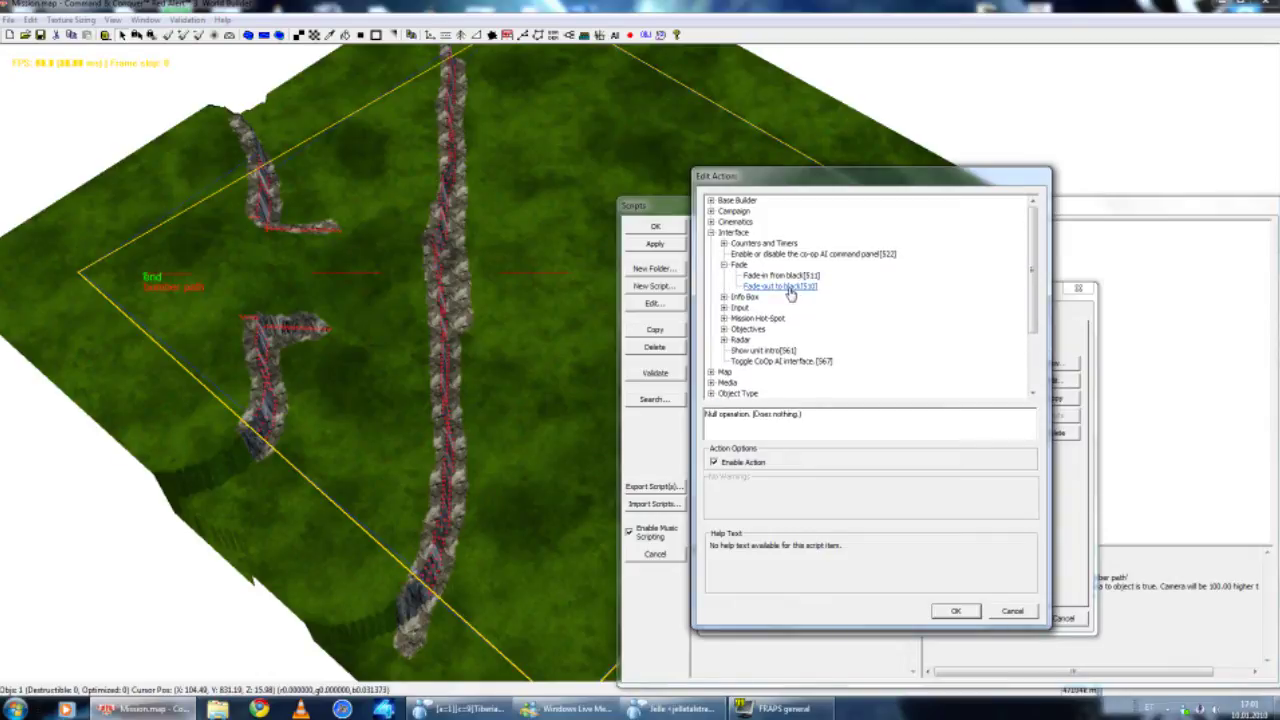
left_click(785, 287)
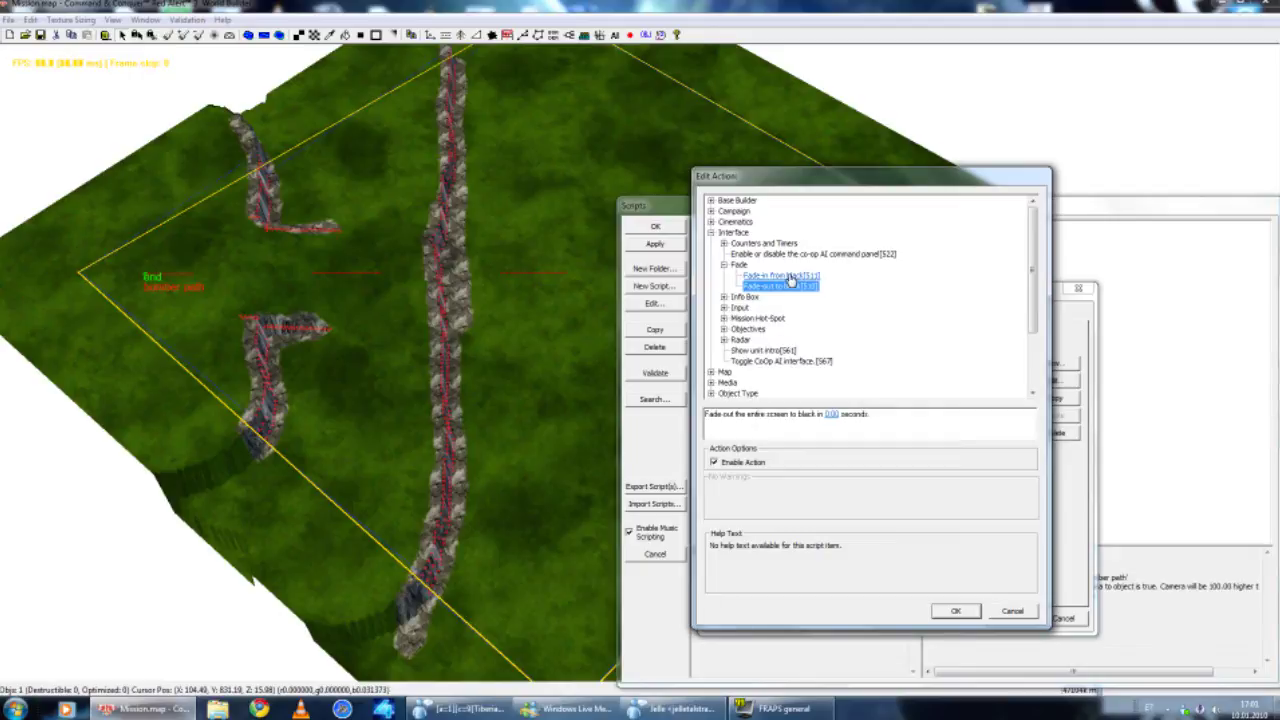
left_click(785, 276)
- Set the fade-in from black to 2 seconds and confirm the action
left_click(836, 416)
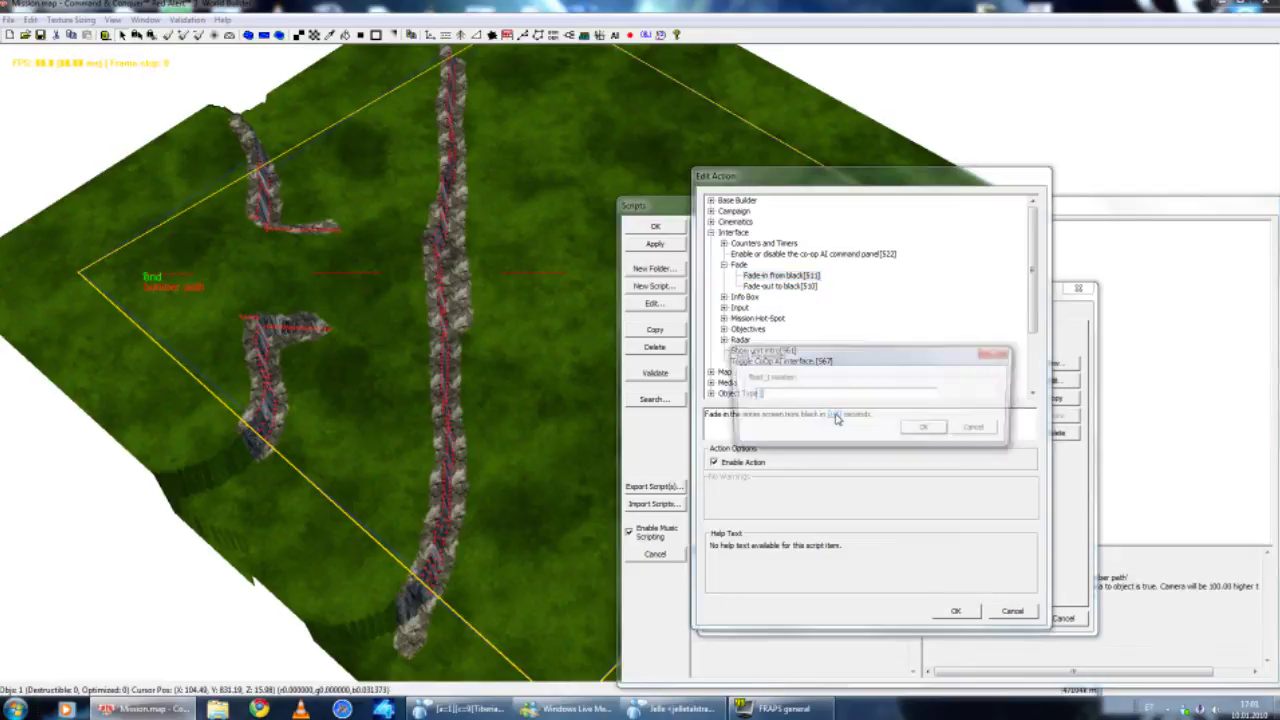
type("2")
key("Return")
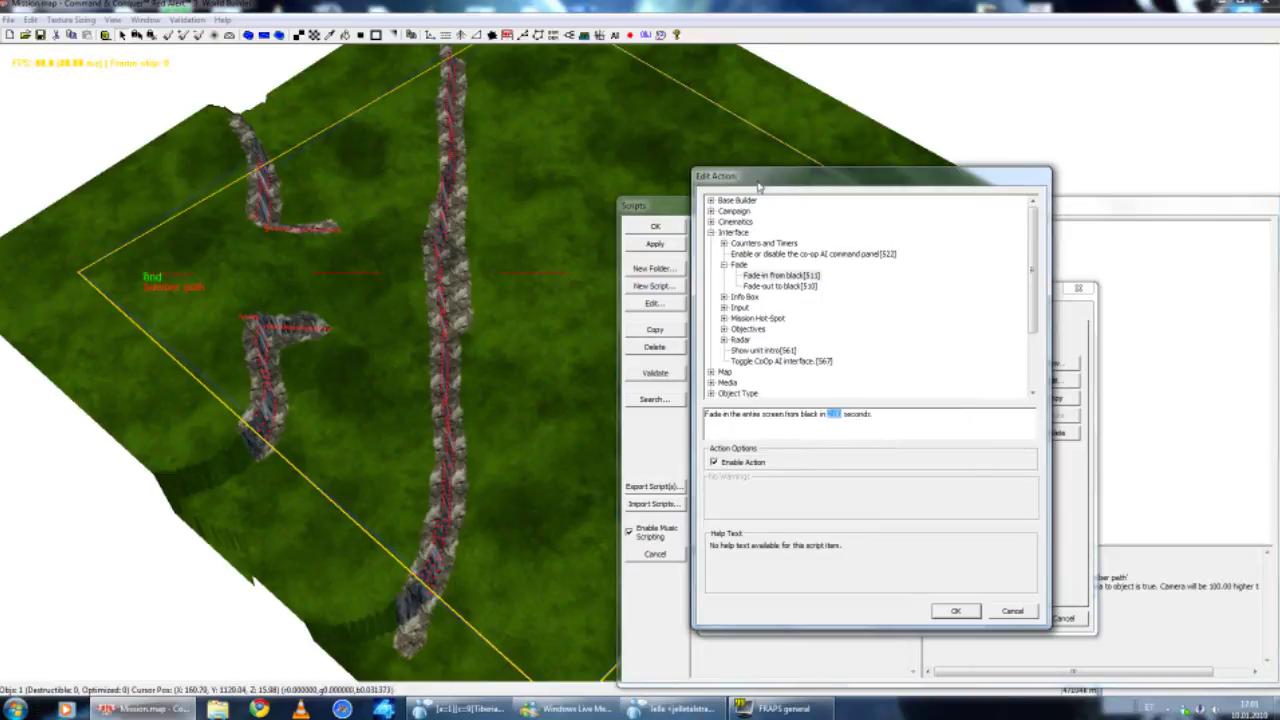
left_click_drag(765, 186, 896, 202)
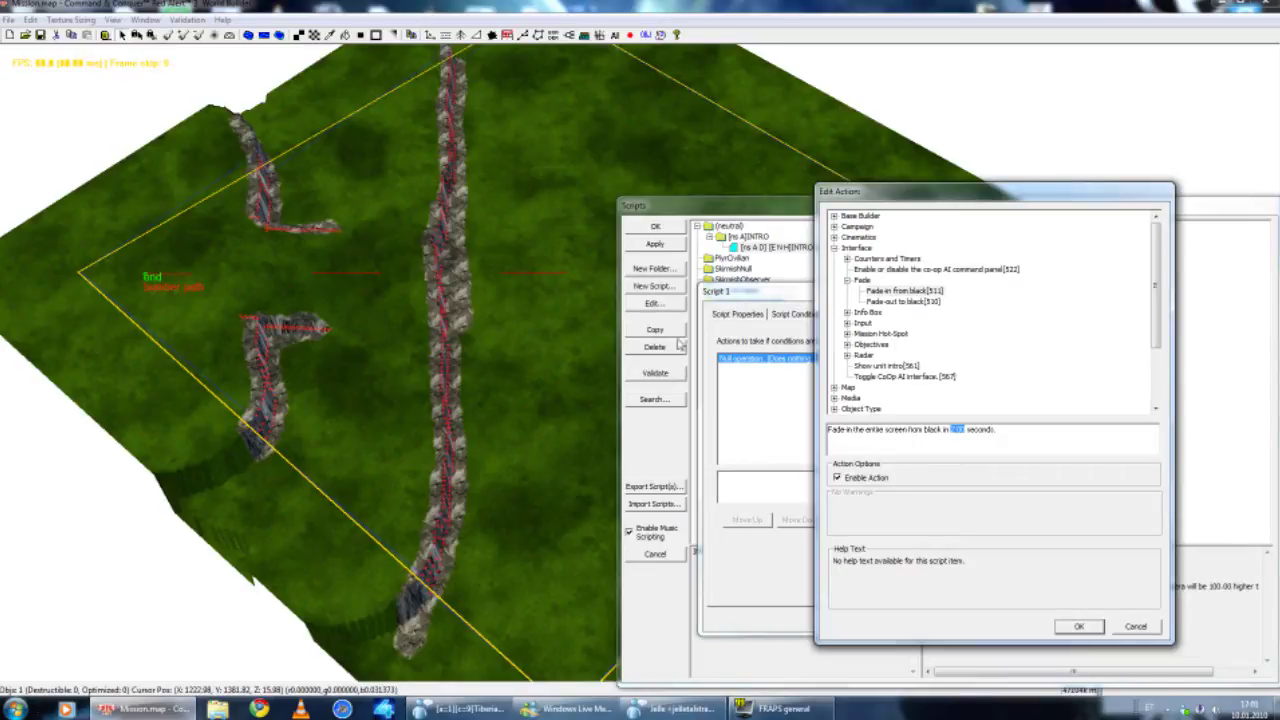
left_click(1079, 627)
- Review the new script's timer condition and its fade-in action
left_click_drag(785, 300, 943, 290)
left_click(955, 305)
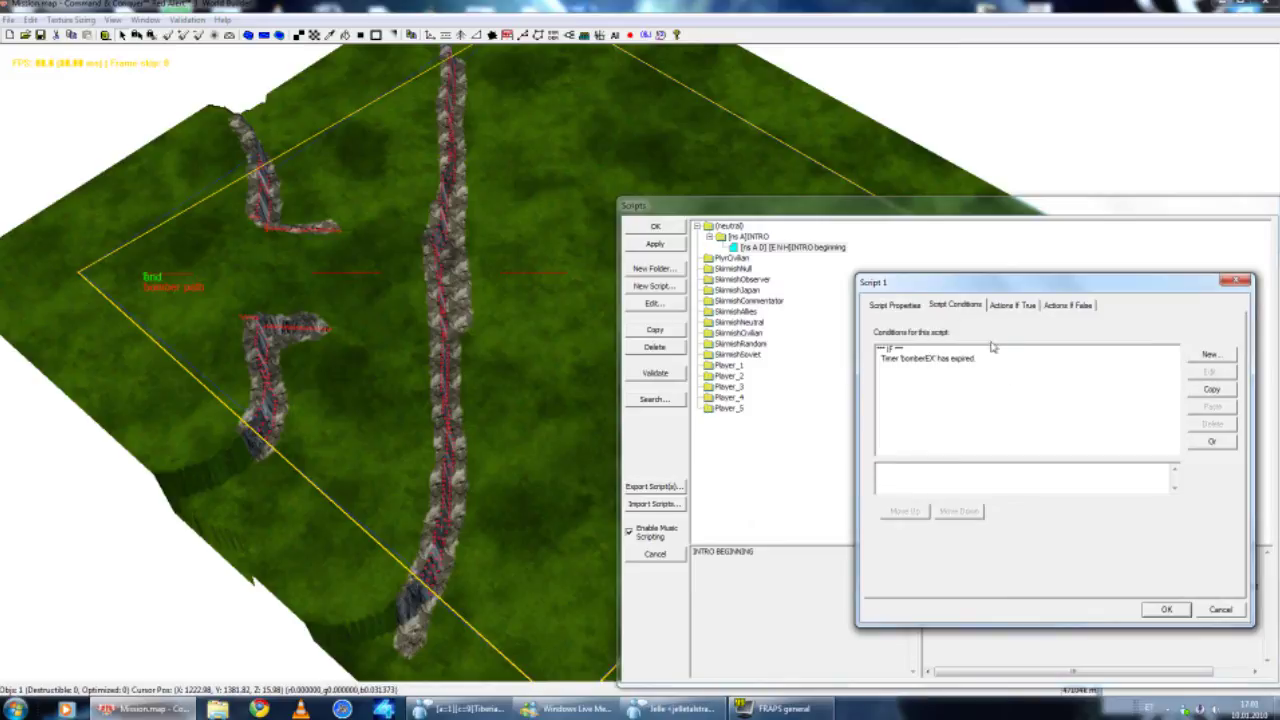
left_click(1010, 305)
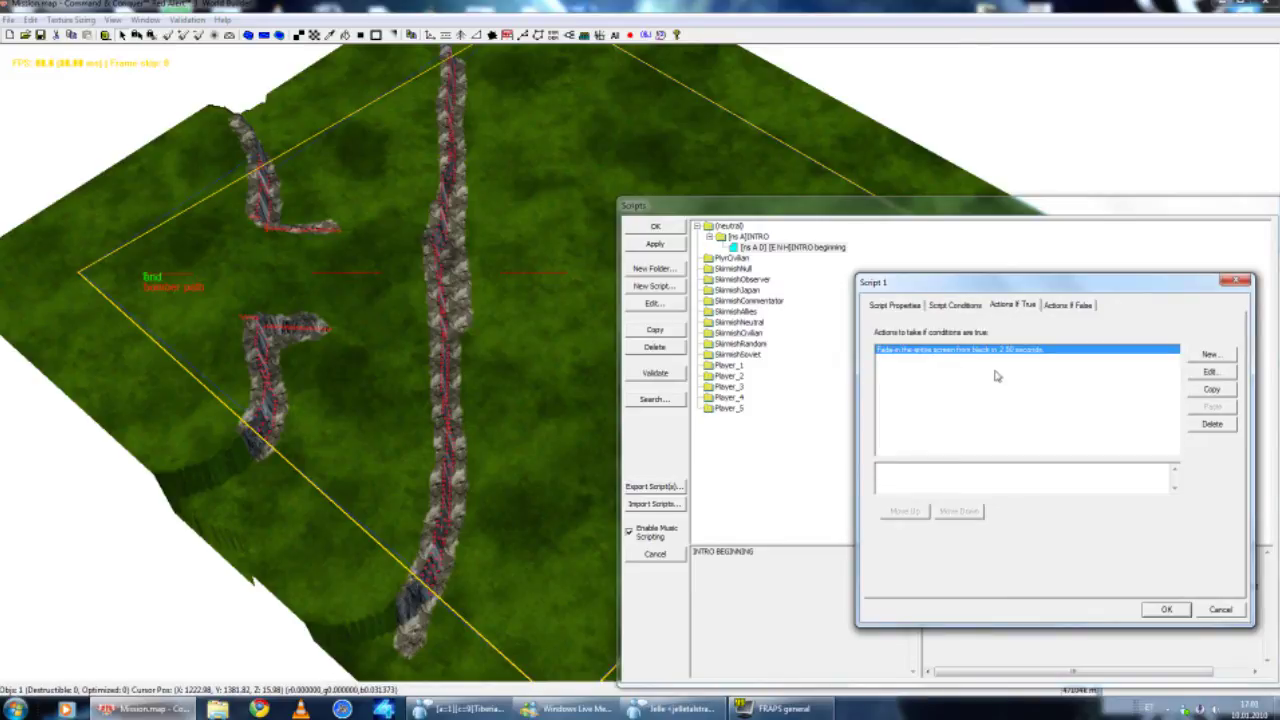
left_click_drag(1040, 290, 904, 275)
left_click(885, 254)
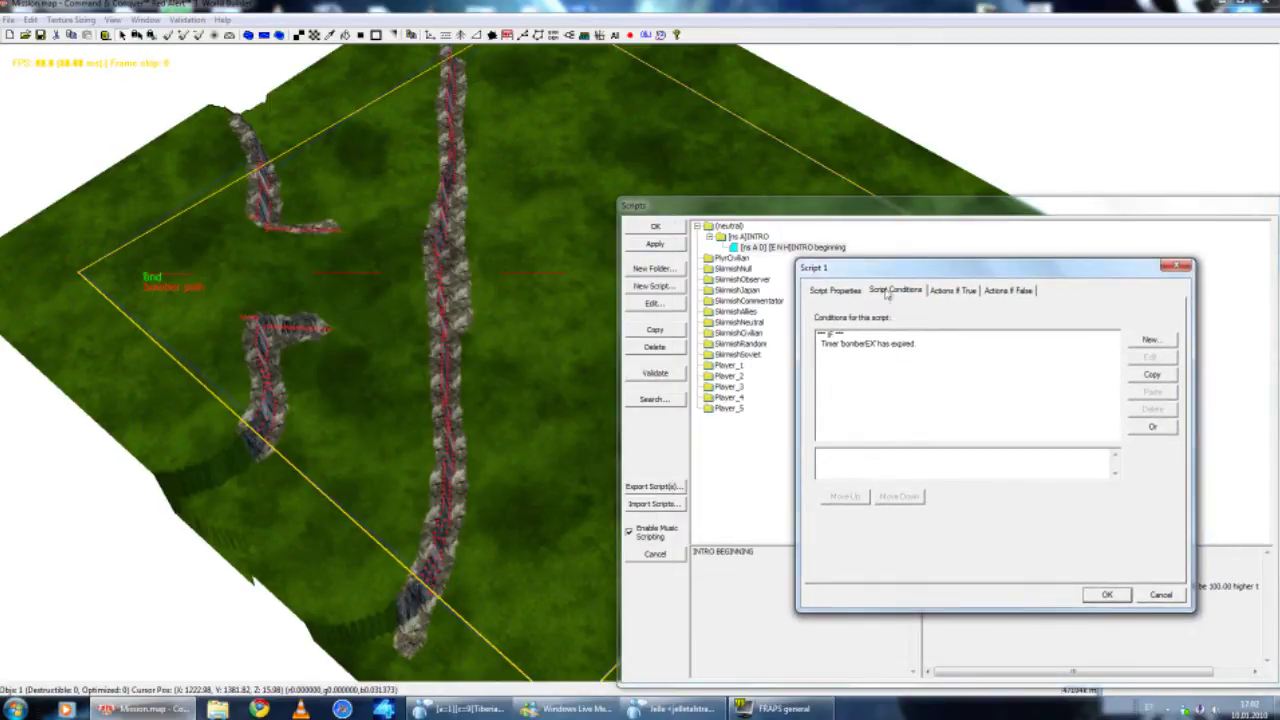
left_click(885, 345)
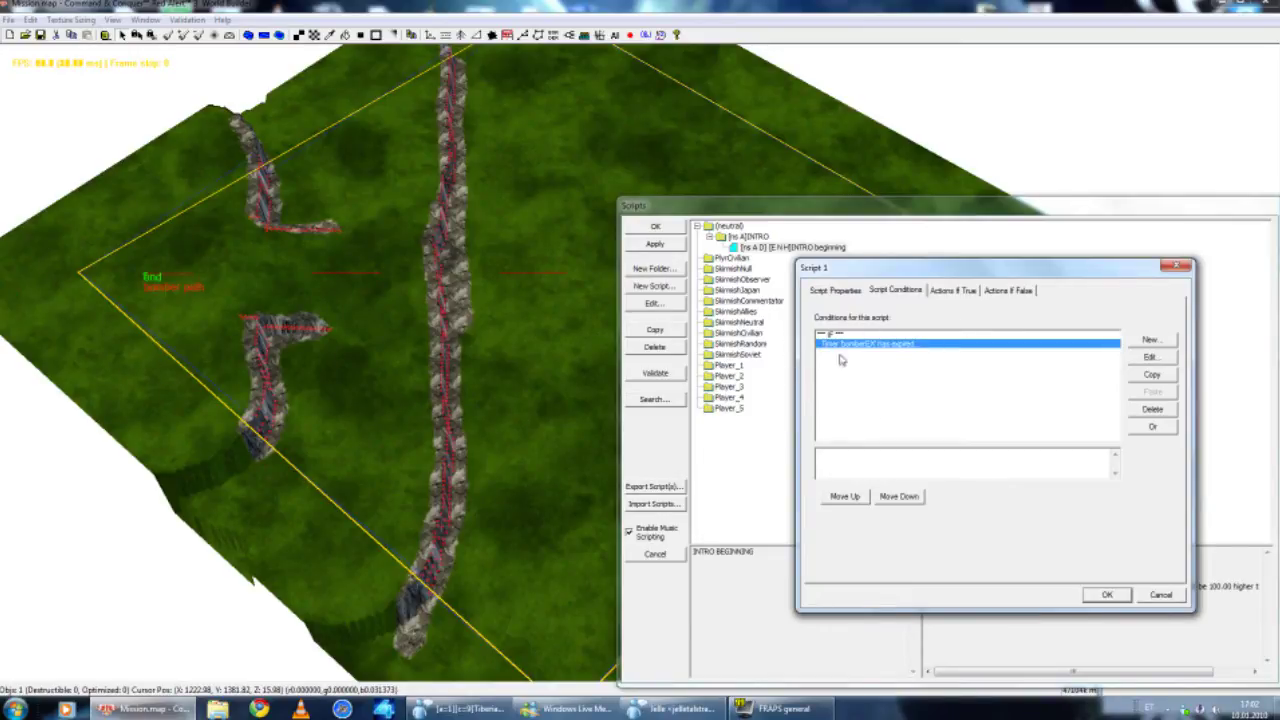
left_click(953, 291)
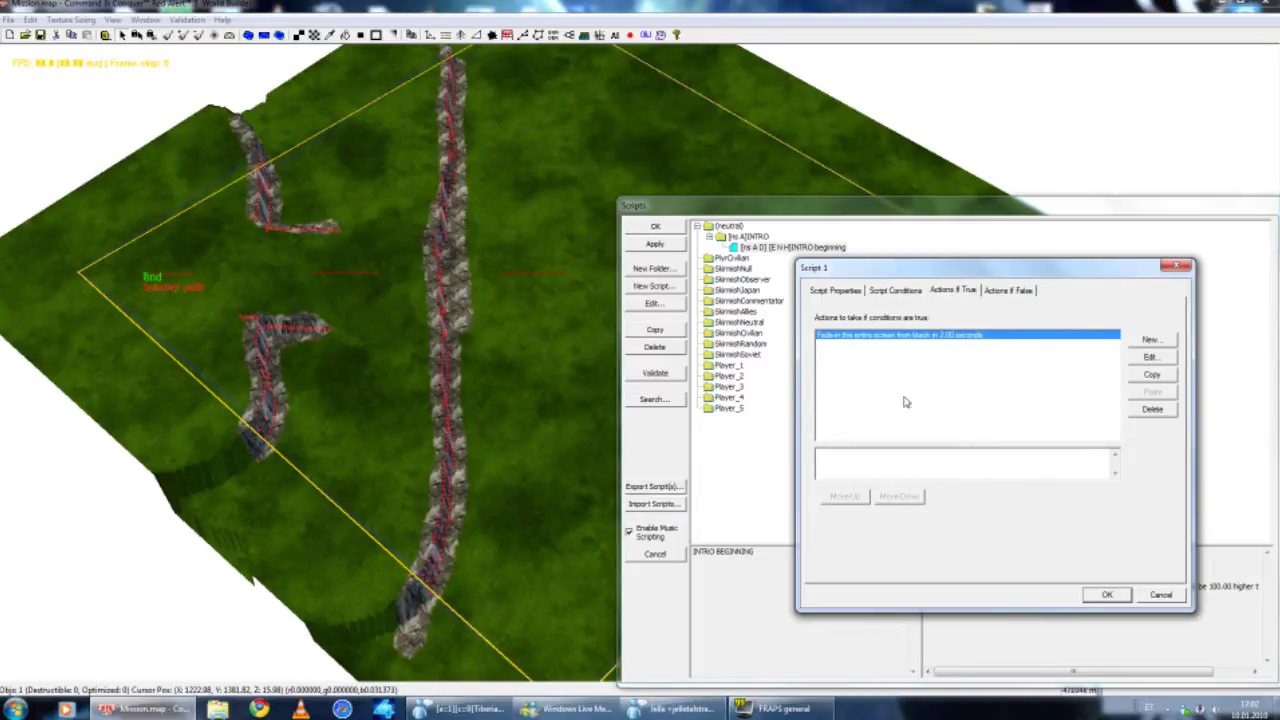
- Check the new script's timer condition and fade-in action, and confirm the script
left_click(895, 291)
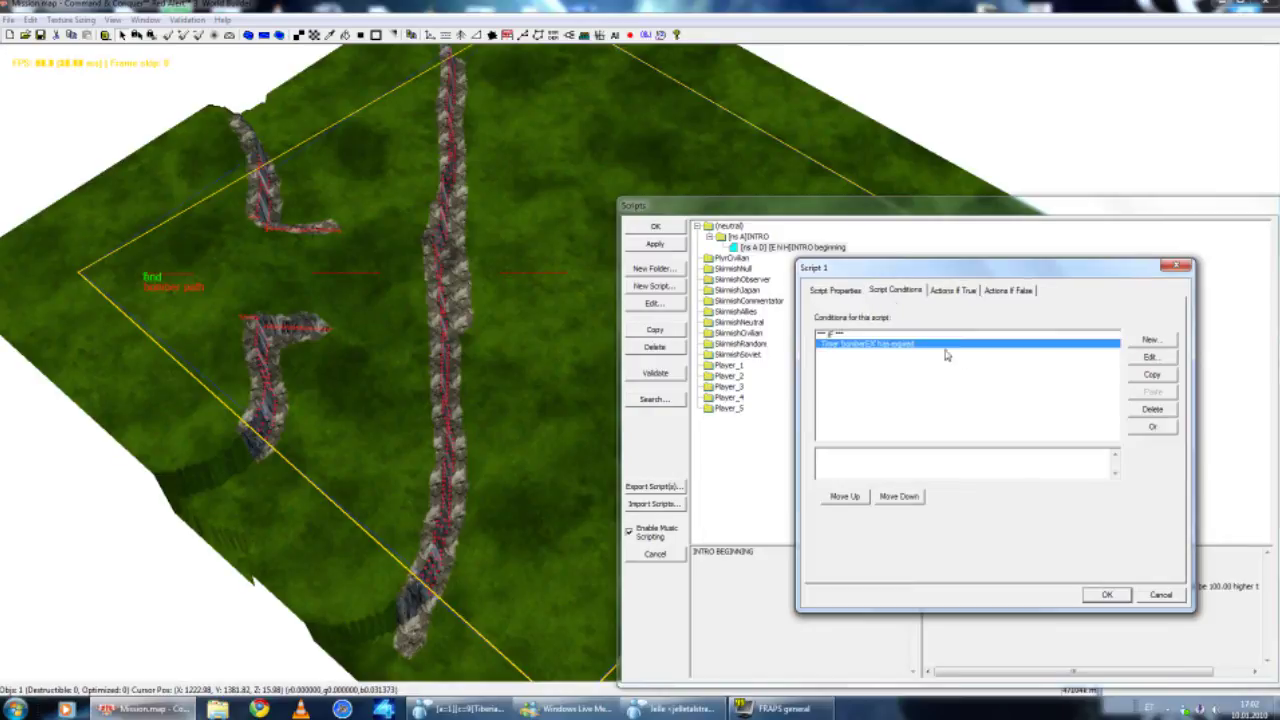
left_click(942, 294)
left_click_drag(917, 275, 978, 246)
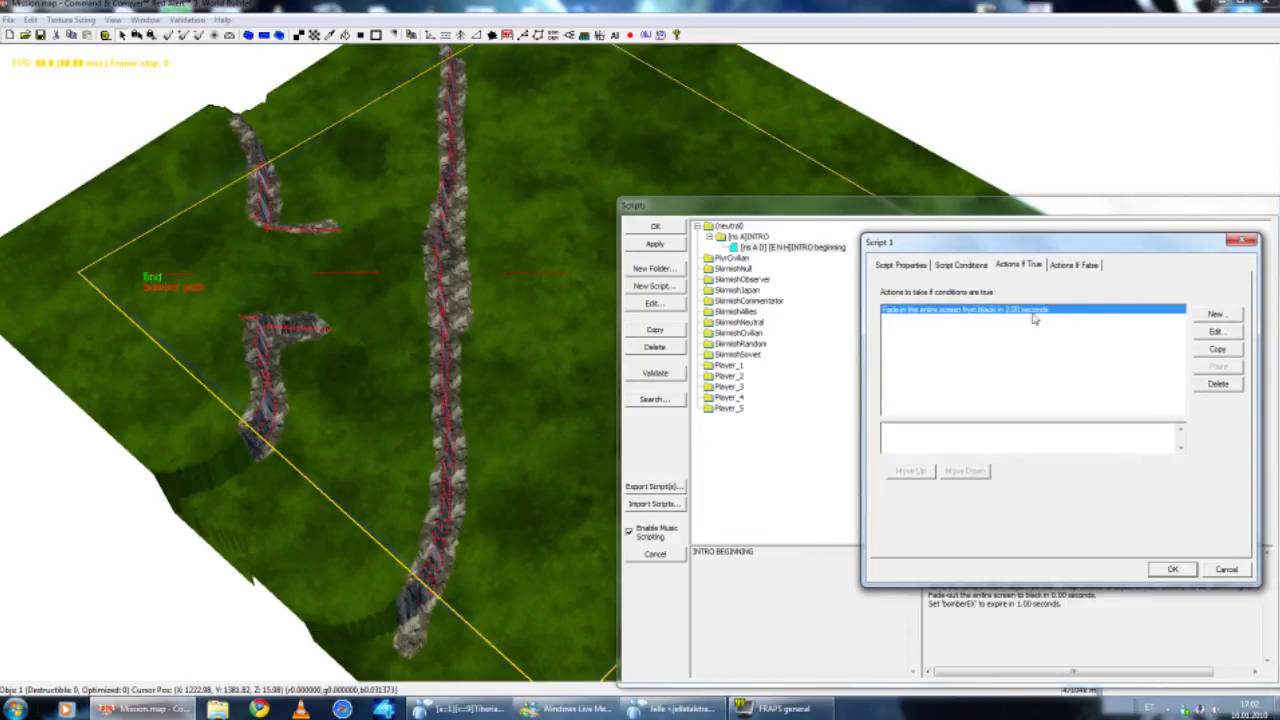
left_click(1174, 568)
- Compare the conditions and actions of INTRO beginning and Script 1 in the INTRO folder
left_click_drag(806, 210, 749, 133)
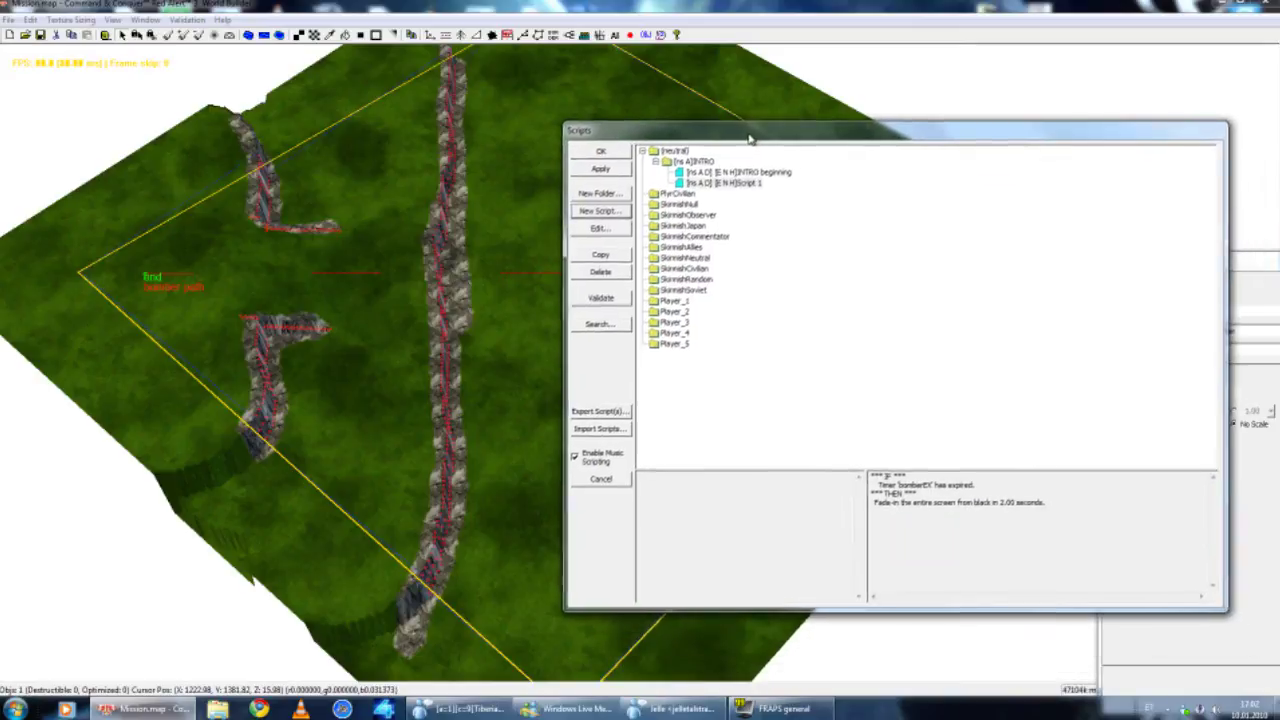
left_click(694, 171)
left_click(653, 160)
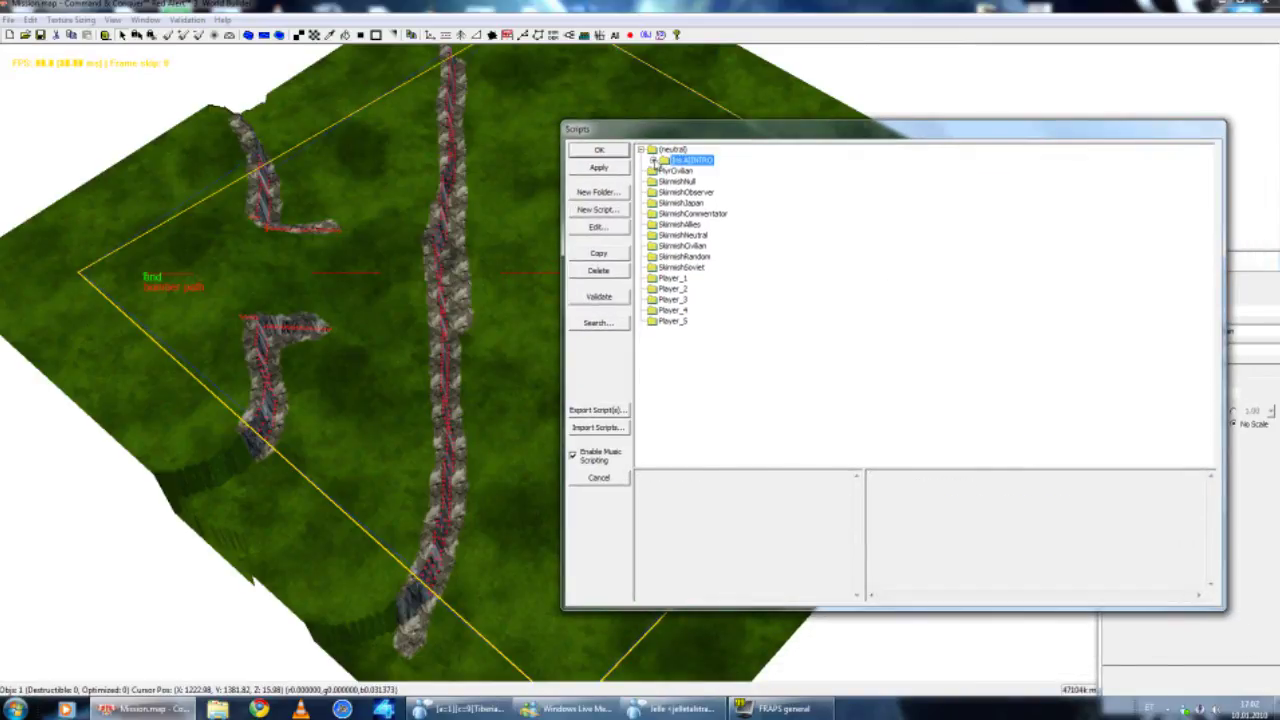
left_click(653, 160)
left_click(702, 172)
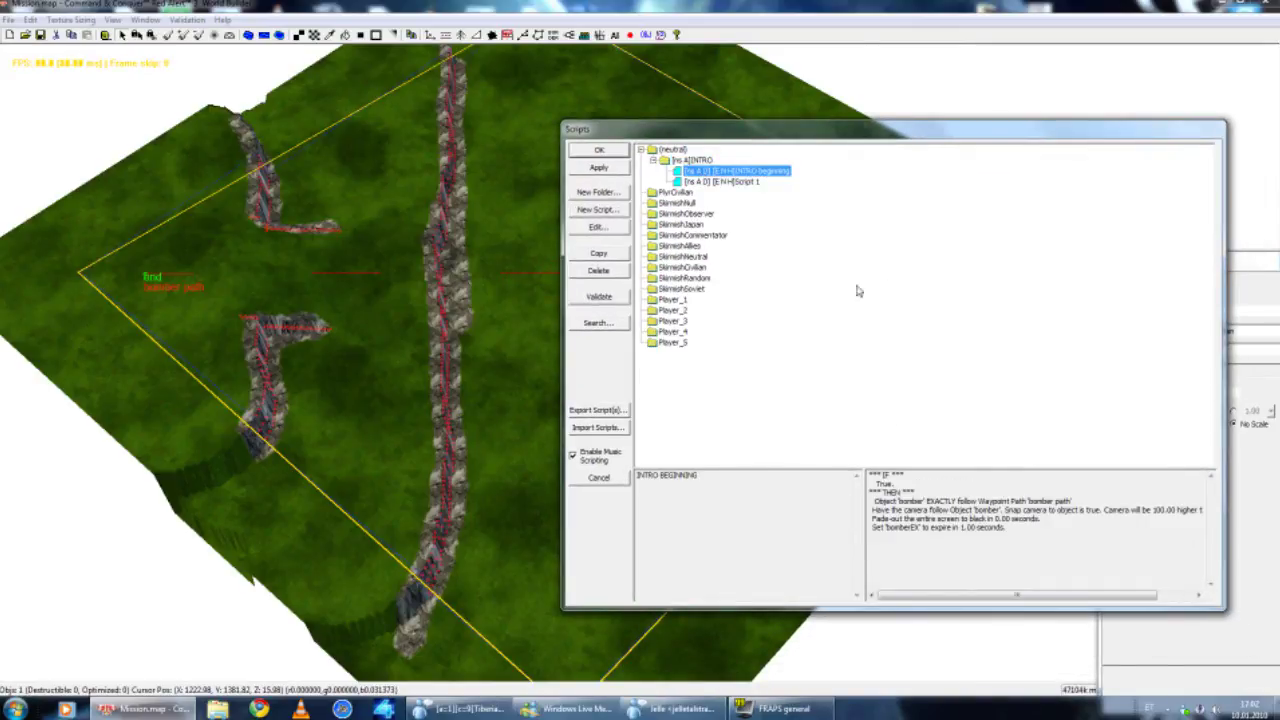
left_click(737, 184)
left_click(737, 172)
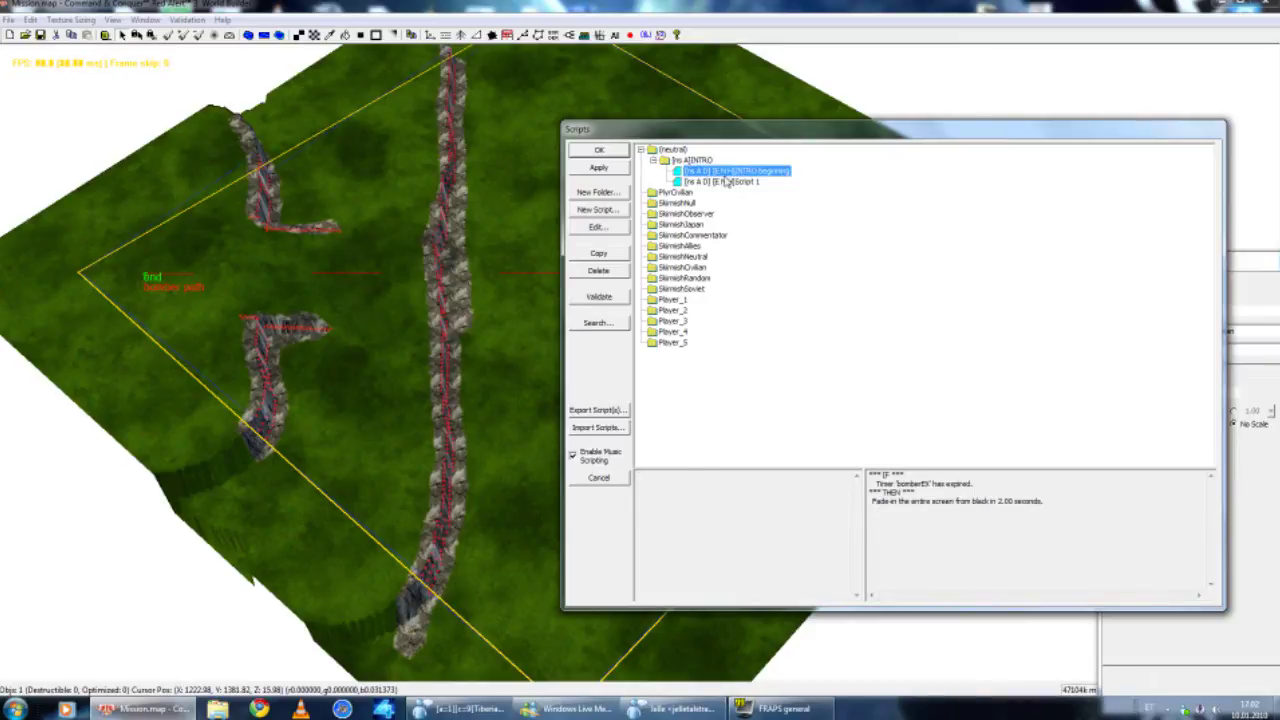
left_click_drag(806, 130, 1040, 202)
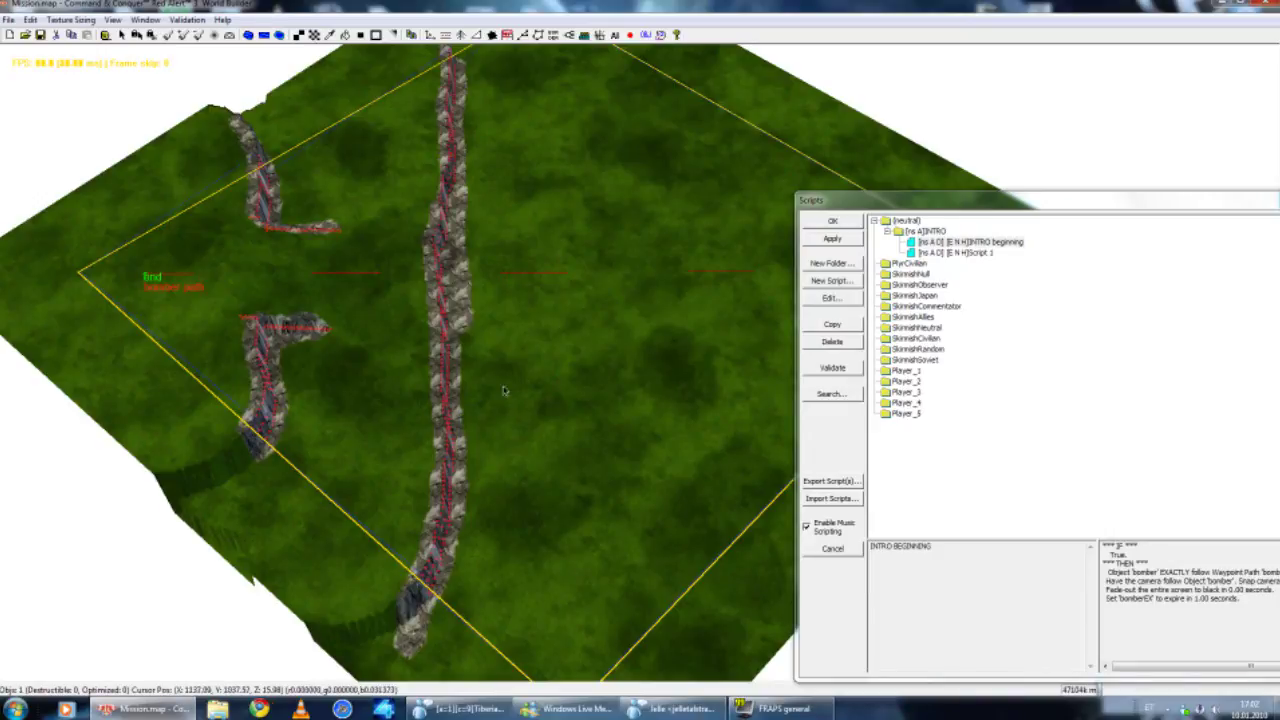
left_click_drag(842, 202, 669, 127)
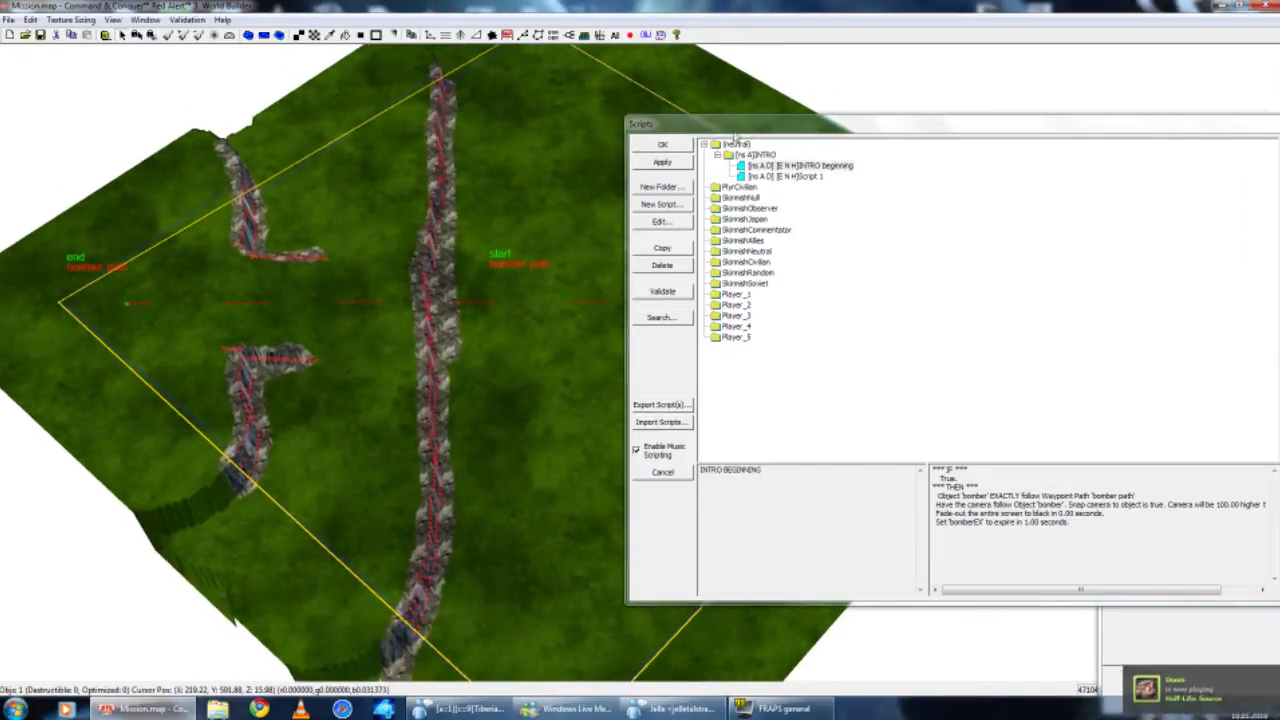
left_click_drag(755, 124, 723, 145)
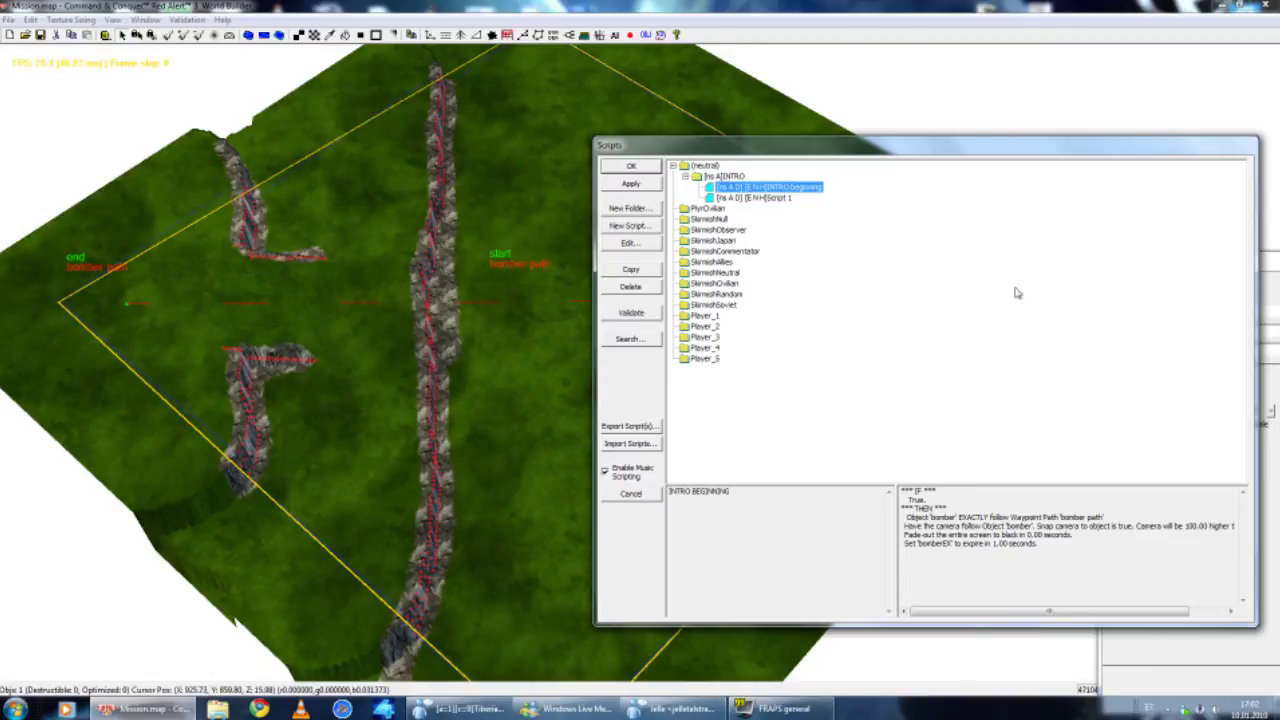
- Recheck the INTRO beginning script's properties and its True condition without changing them
left_click_drag(716, 154, 631, 122)
left_click(709, 193)
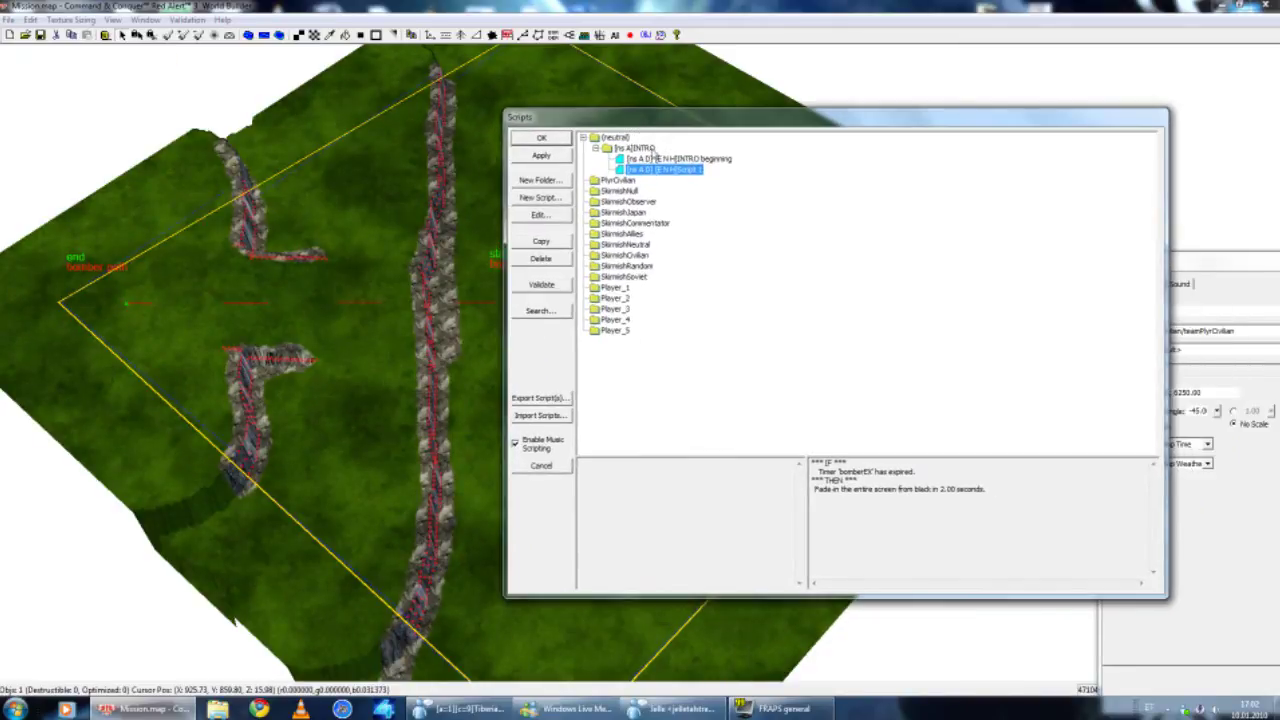
key("Up")
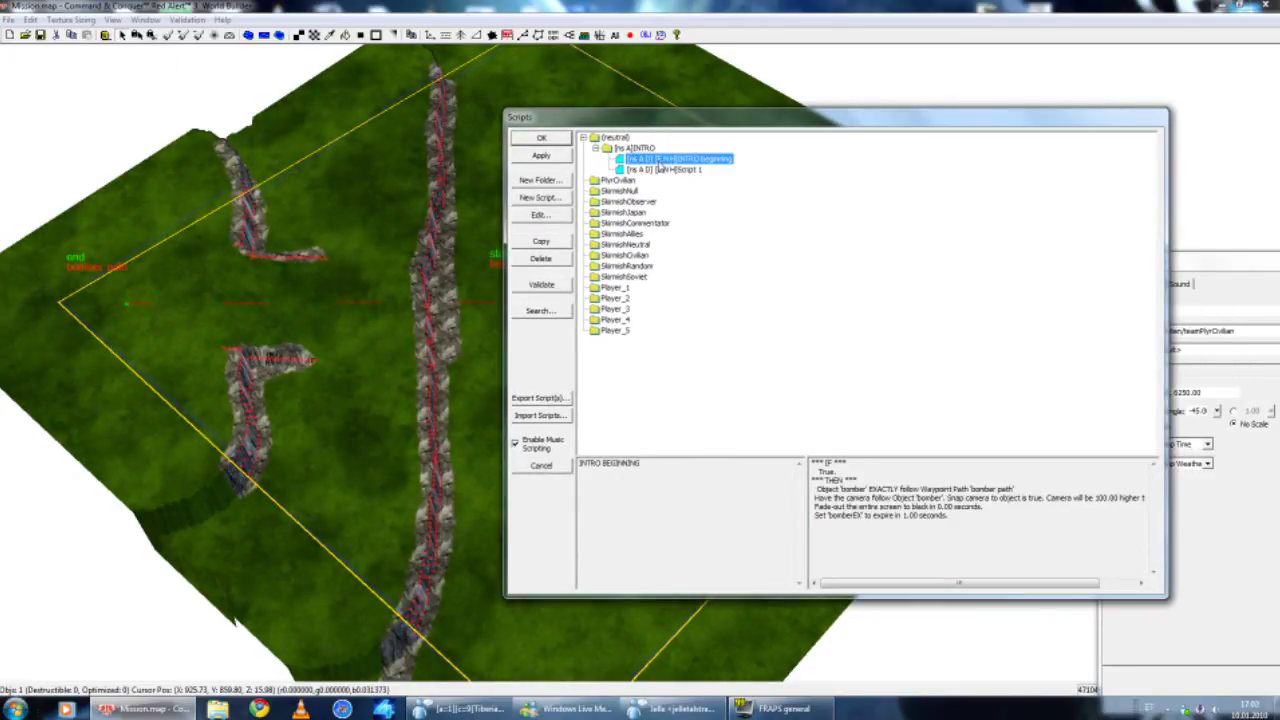
key("Return")
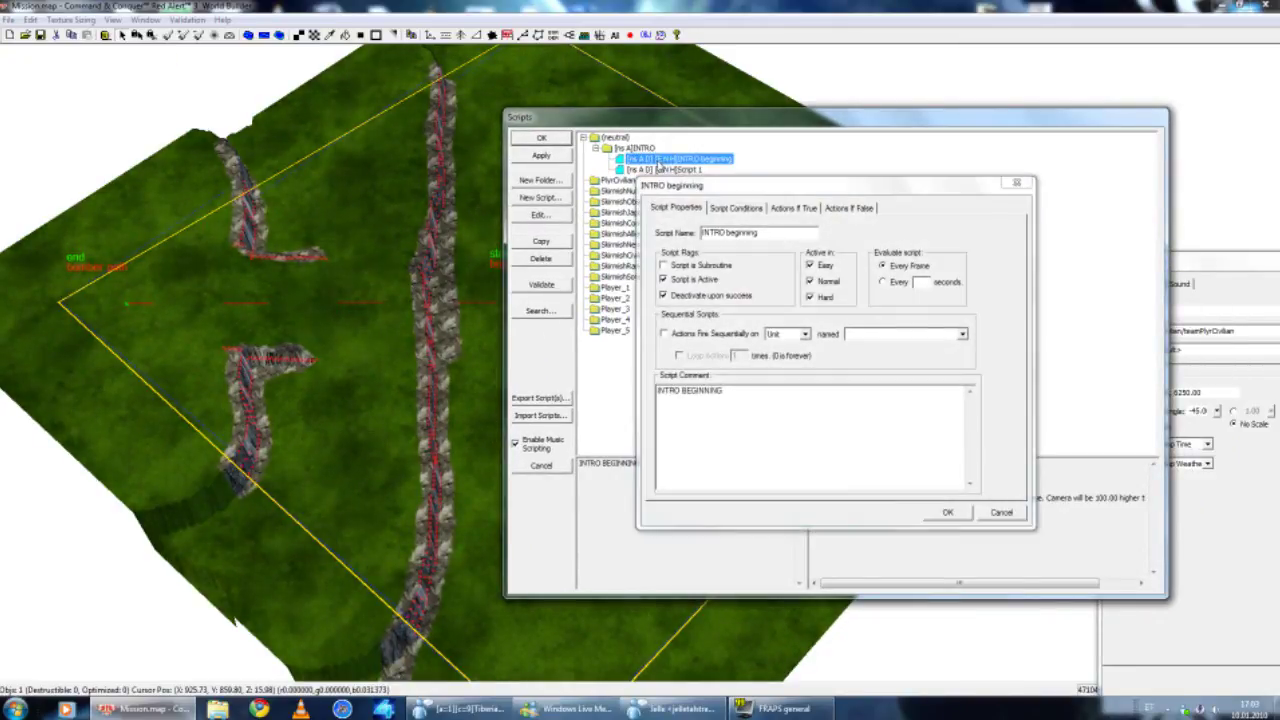
left_click(1002, 516)
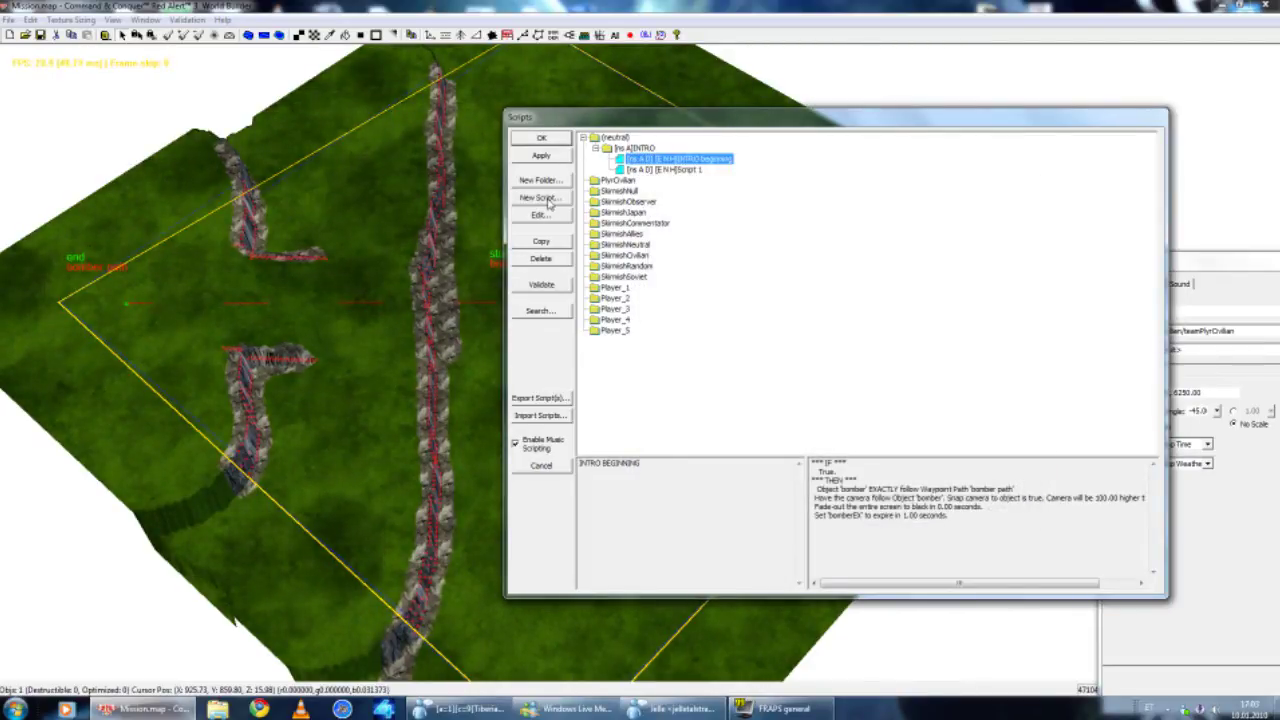
left_click_drag(569, 125, 557, 117)
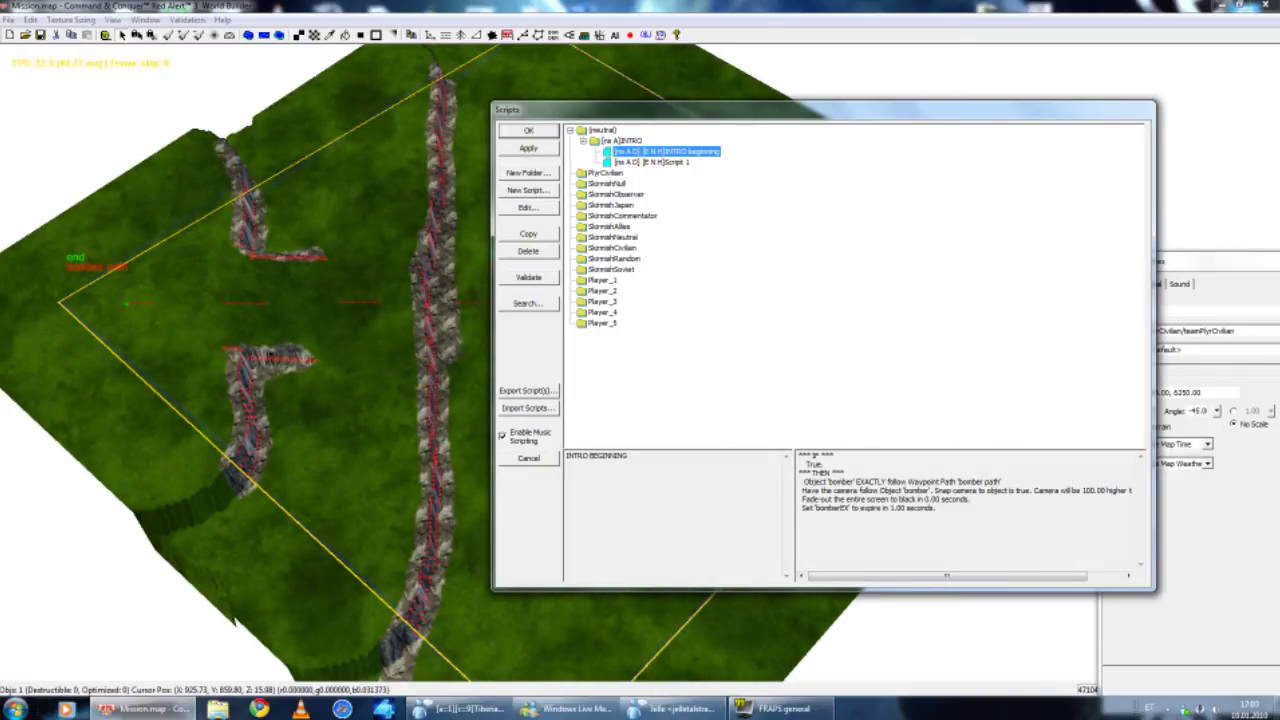
double_click(813, 464)
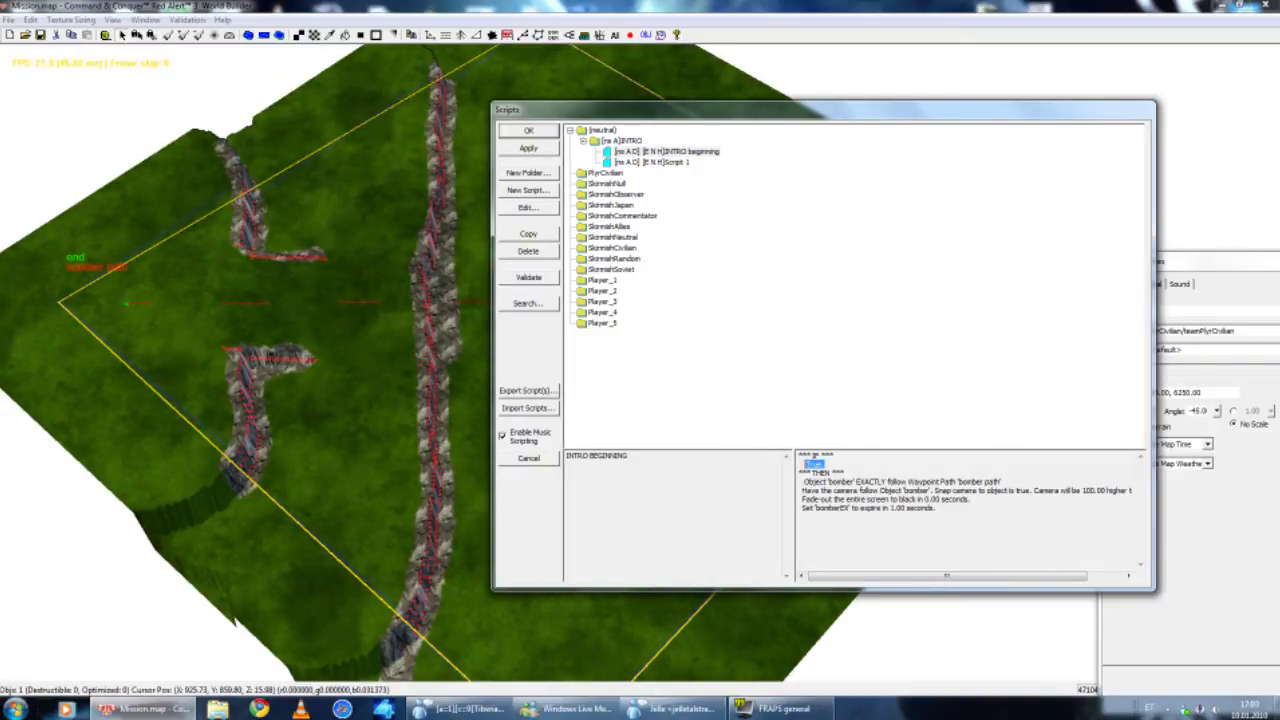
- Add a new true action after the bomberEX timer action in the INTRO beginning script
double_click(660, 152)
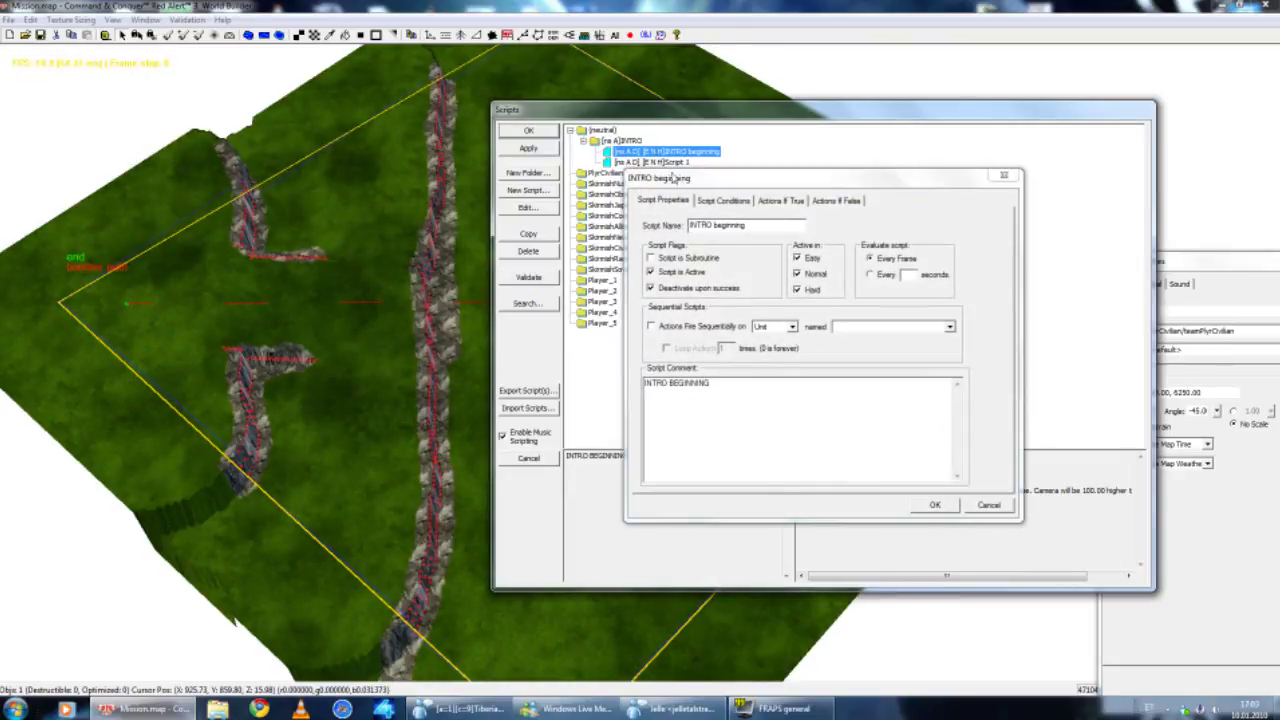
left_click(716, 204)
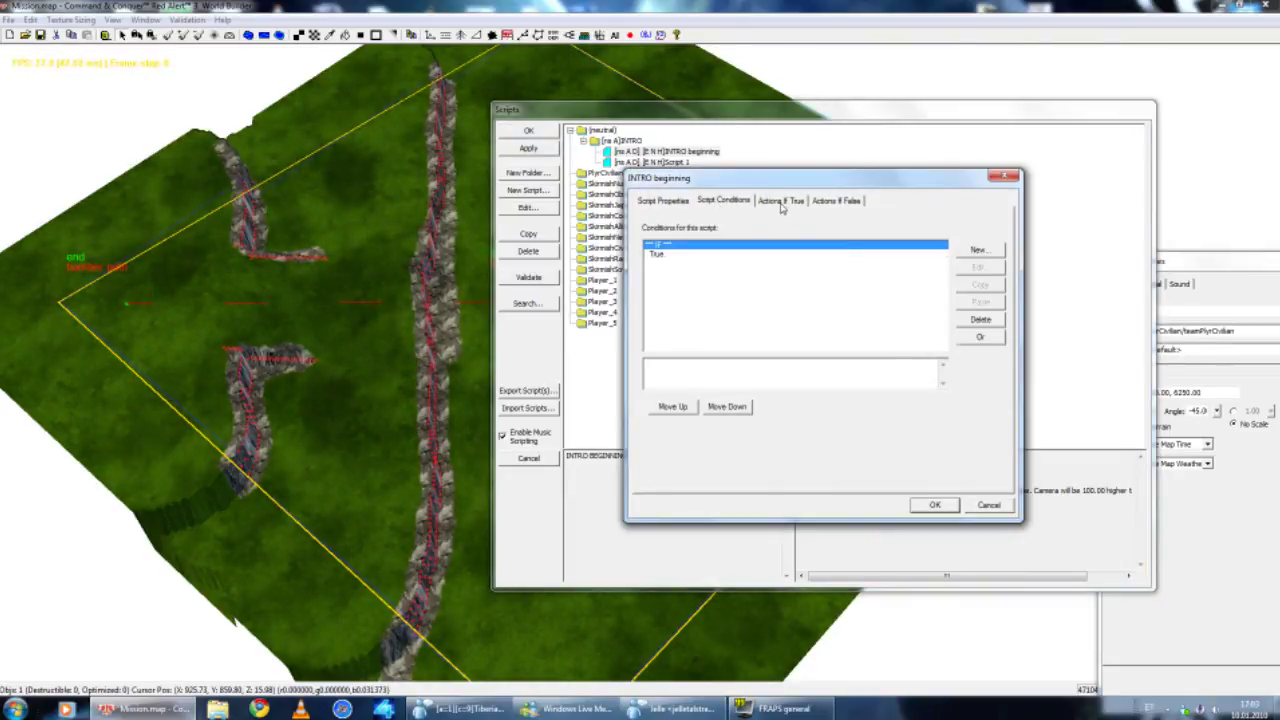
left_click(787, 203)
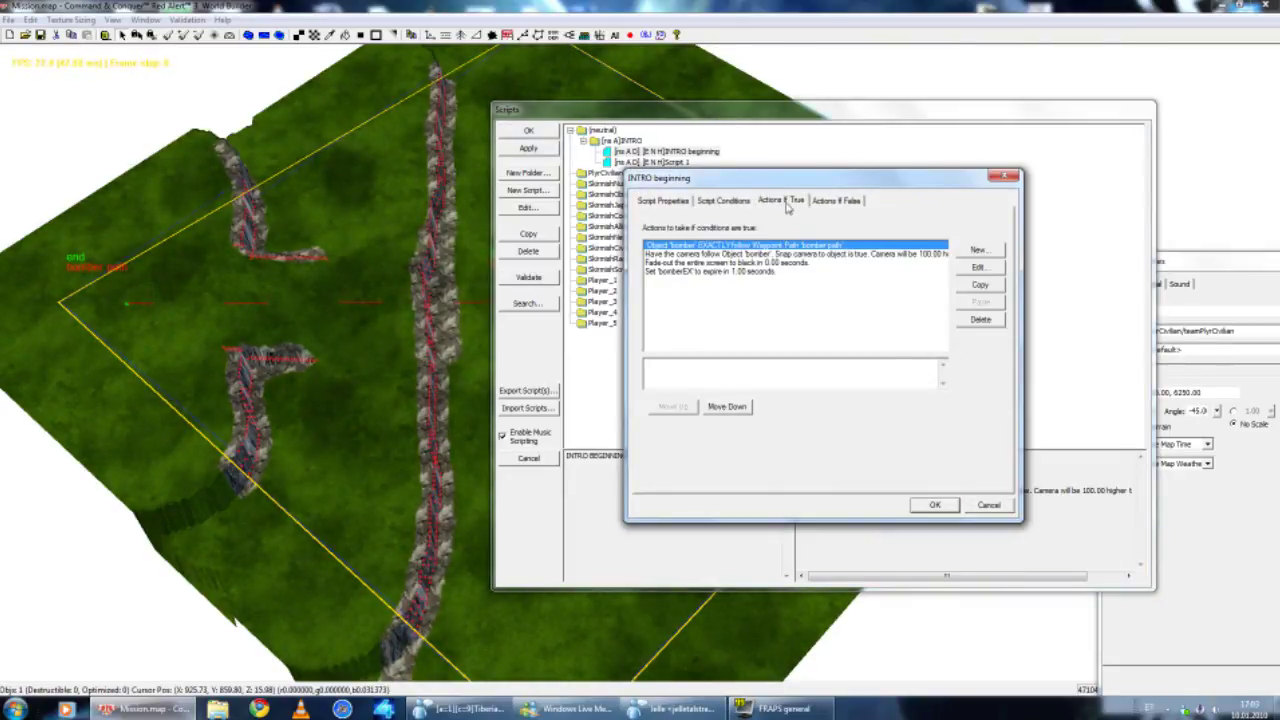
left_click(779, 272)
left_click(990, 251)
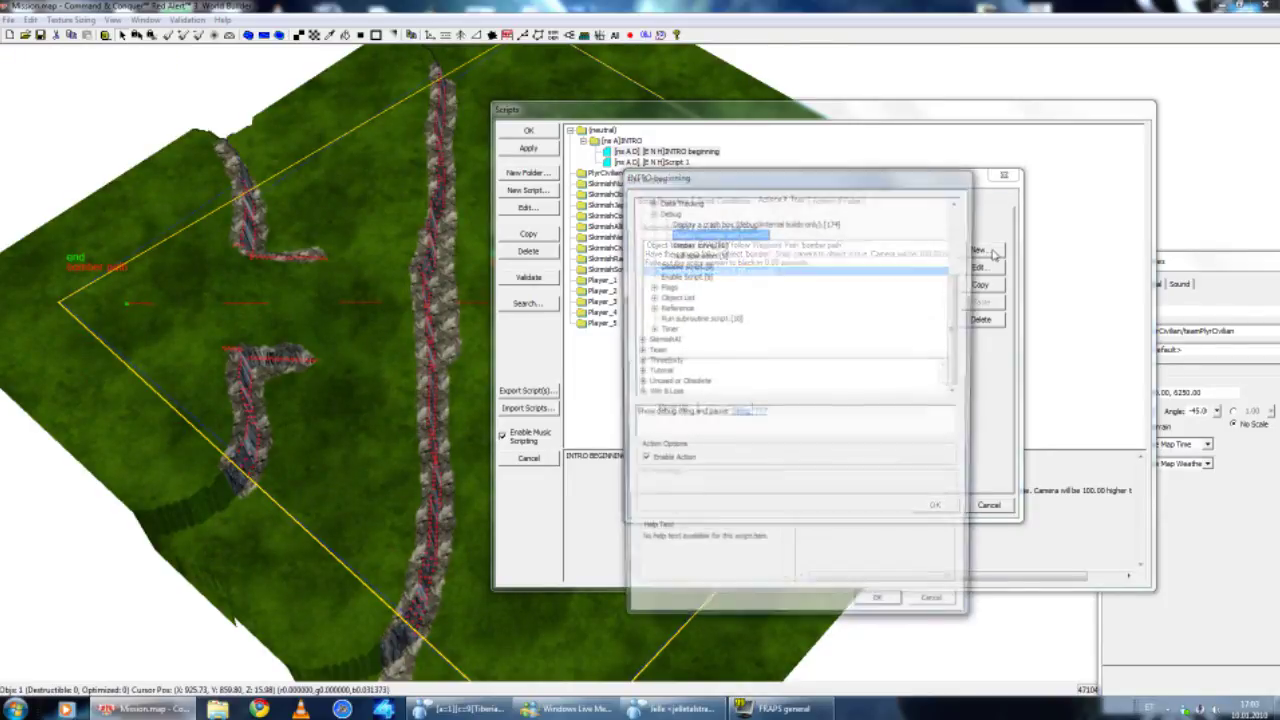
- Browse the available Cinematics camera actions for the new action
scroll(900, 290, "up", 3)
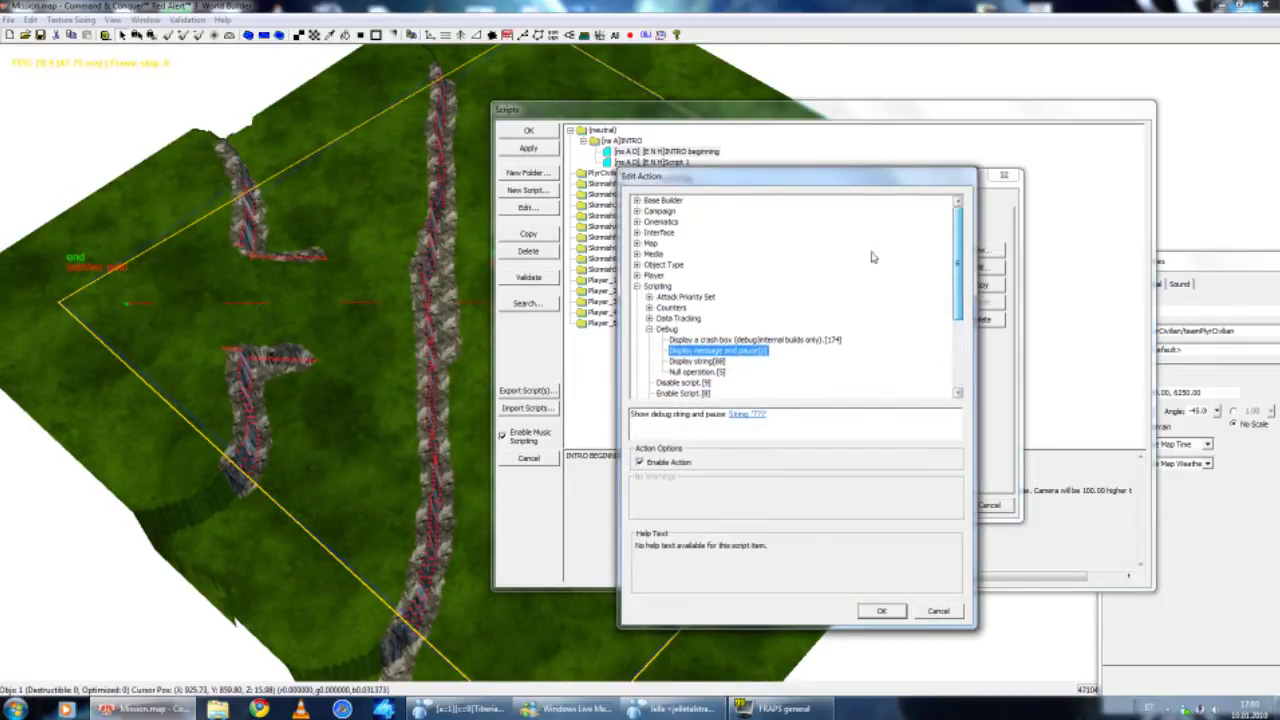
left_click(658, 286)
left_click(637, 286)
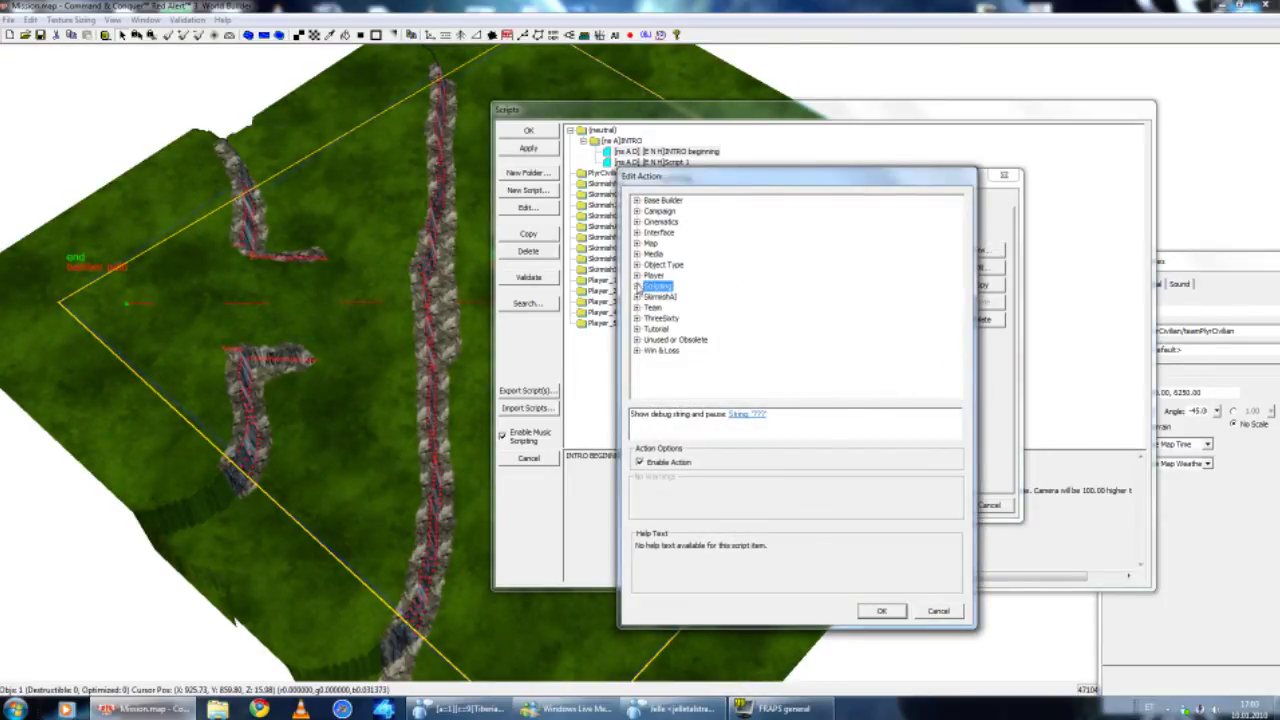
left_click(637, 211)
left_click(637, 211)
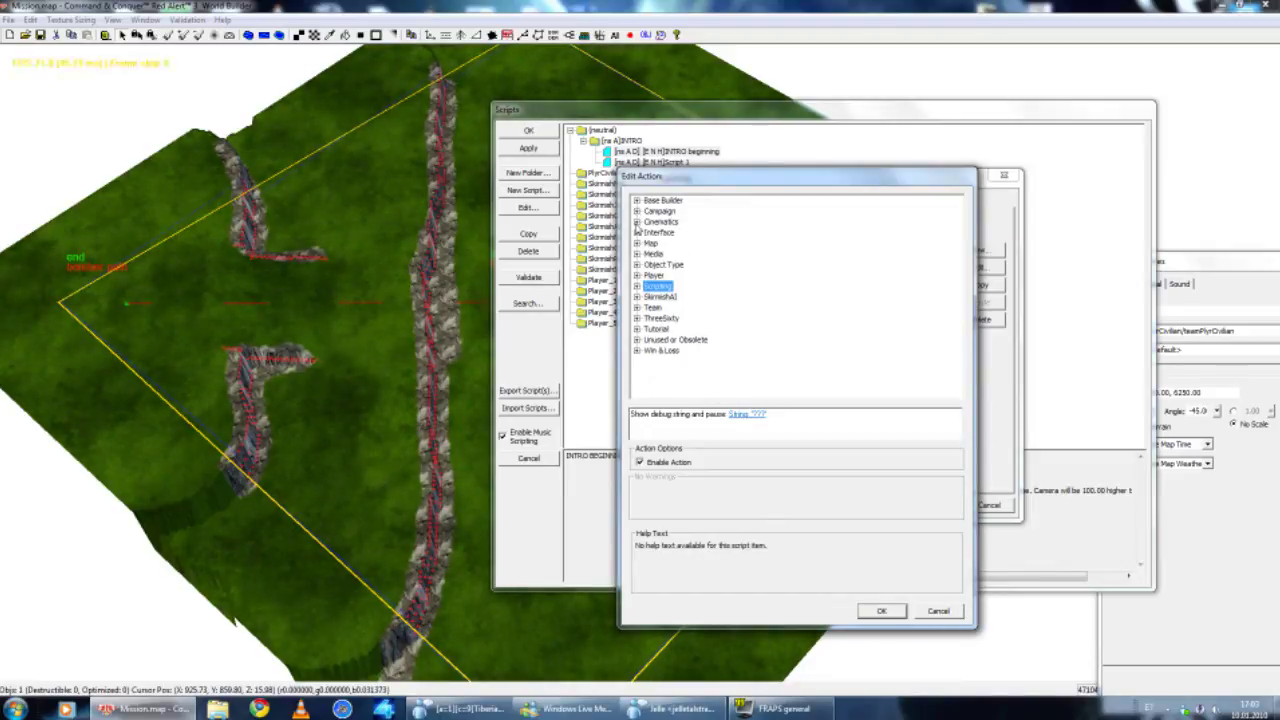
left_click(637, 222)
double_click(662, 234)
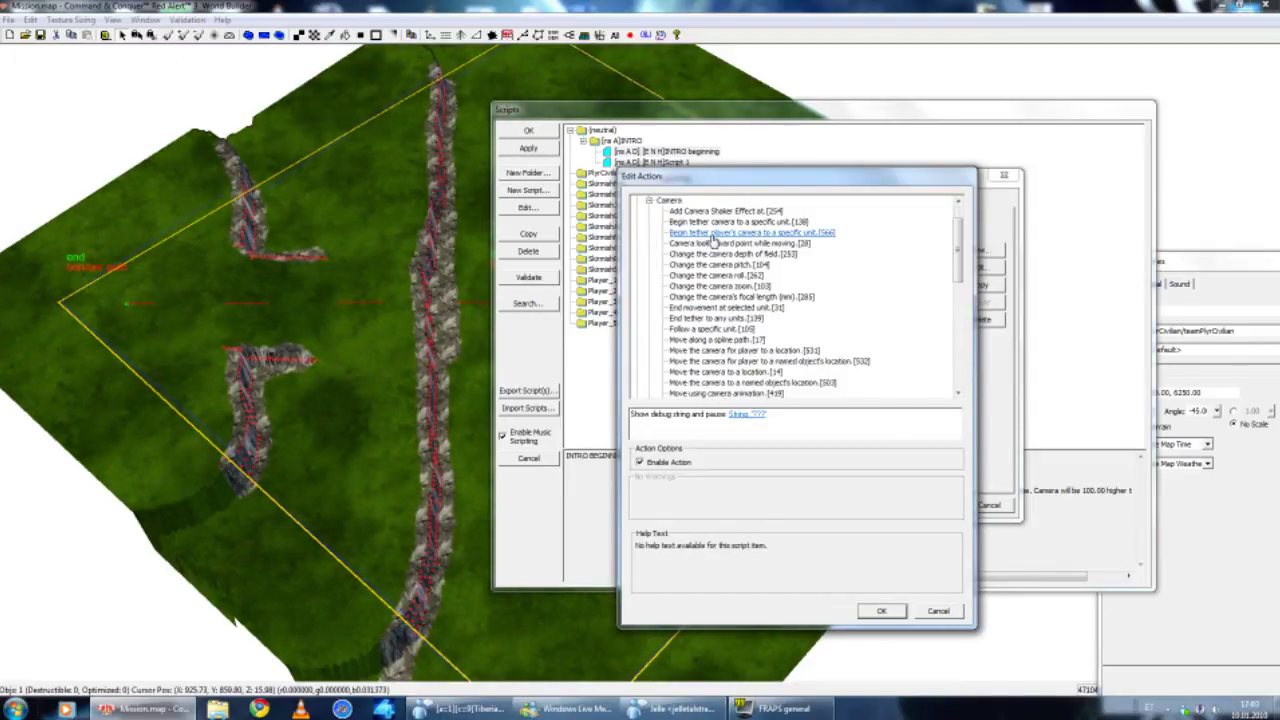
scroll(772, 285, "down", 8)
scroll(772, 285, "up", 8)
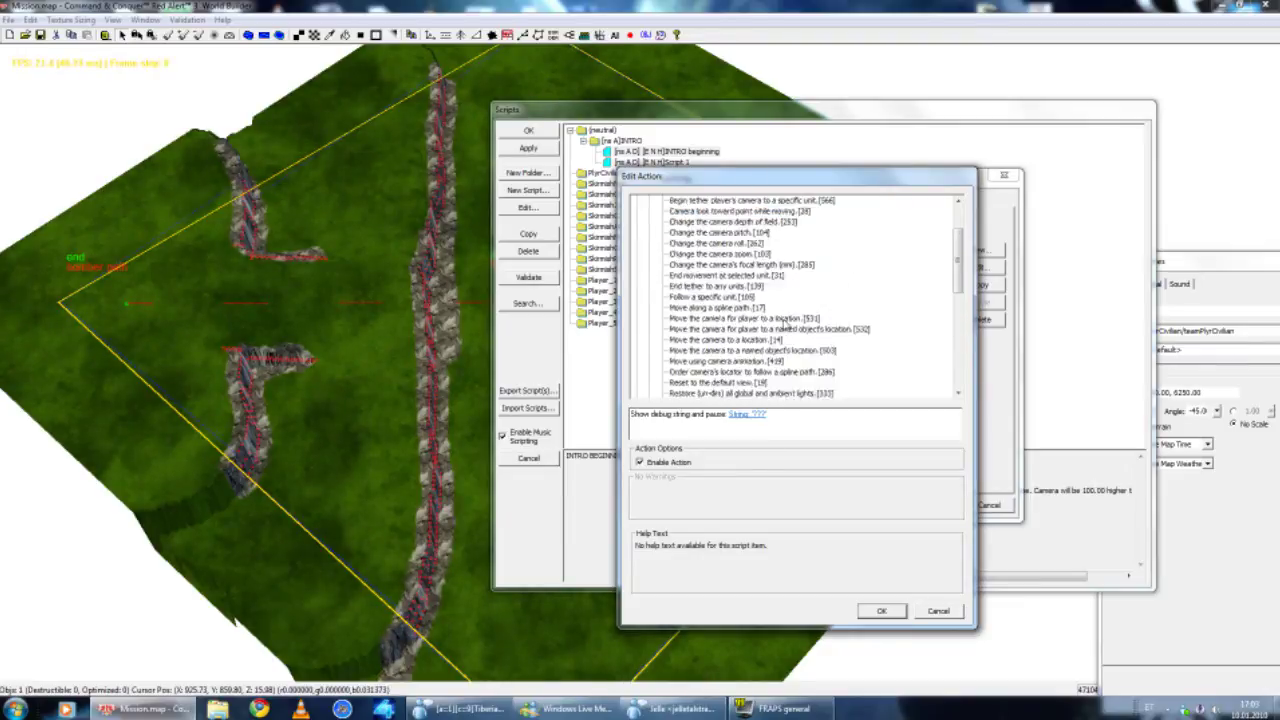
scroll(700, 256, "down", 4)
scroll(720, 300, "up", 5)
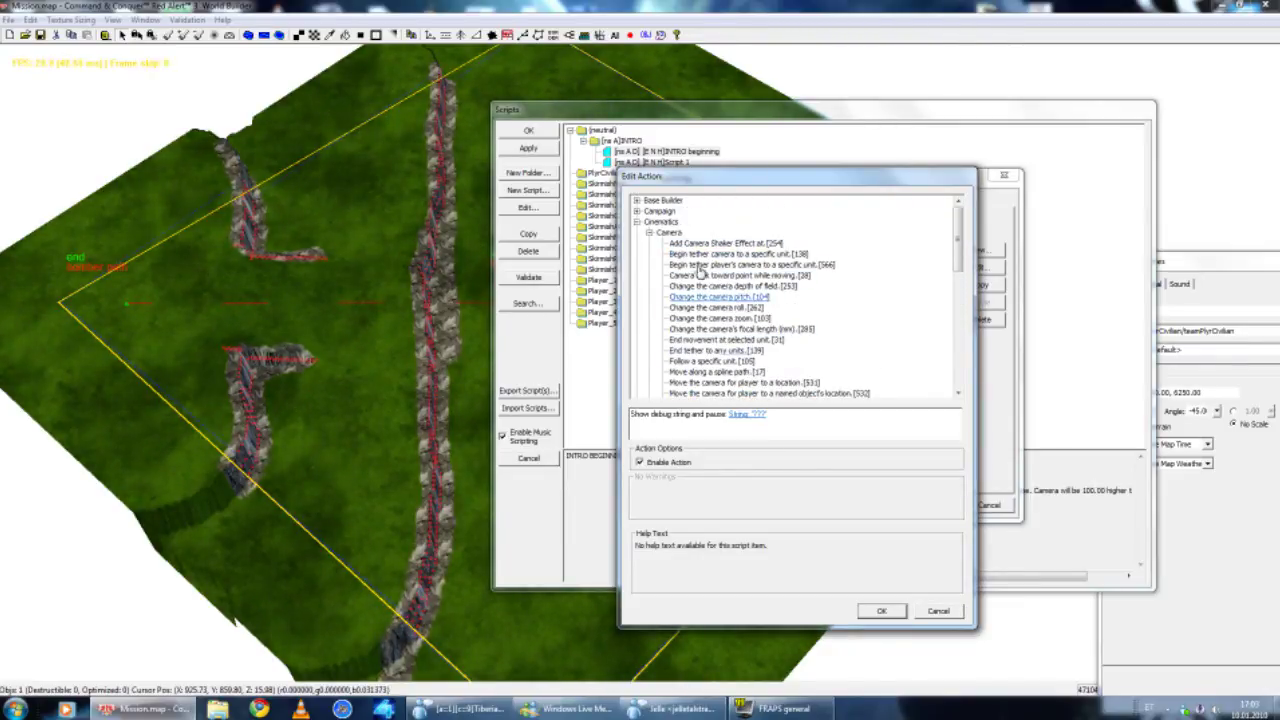
scroll(718, 315, "down", 1)
scroll(718, 316, "up", 1)
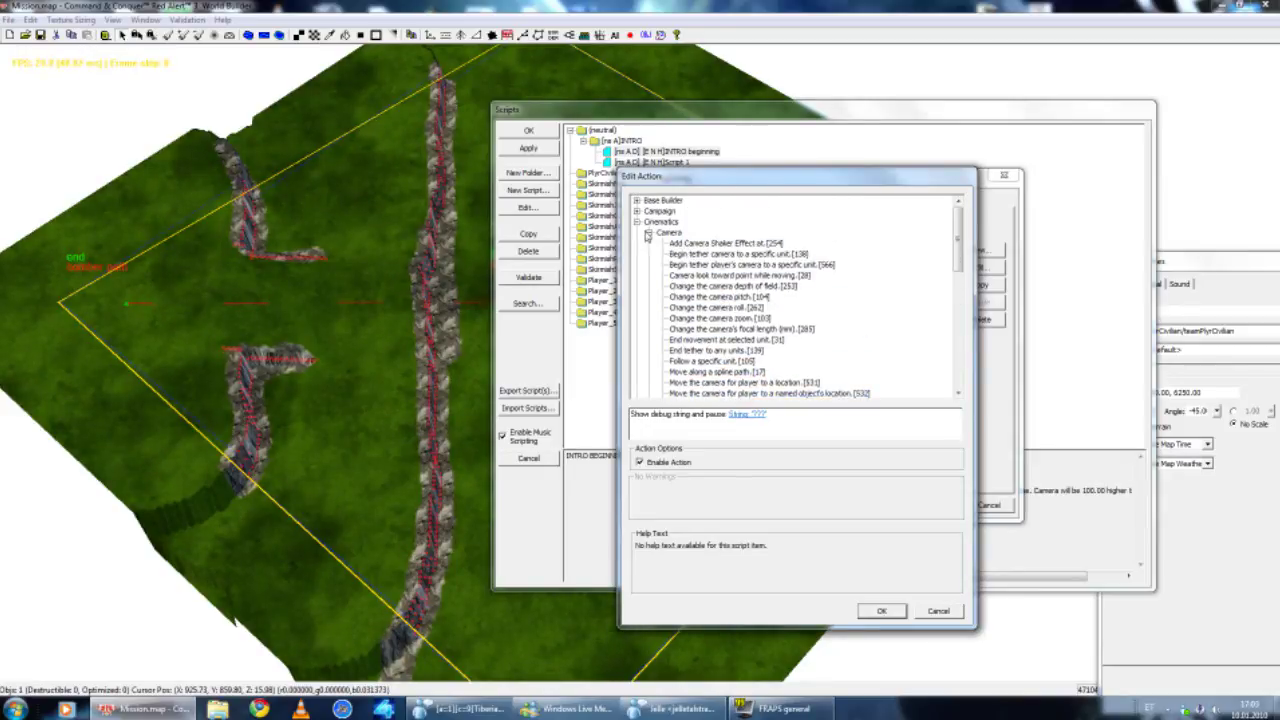
- Set the new action to the Cinematics setting "Start letterbox mode" and confirm the INTRO beginning script
left_click(648, 232)
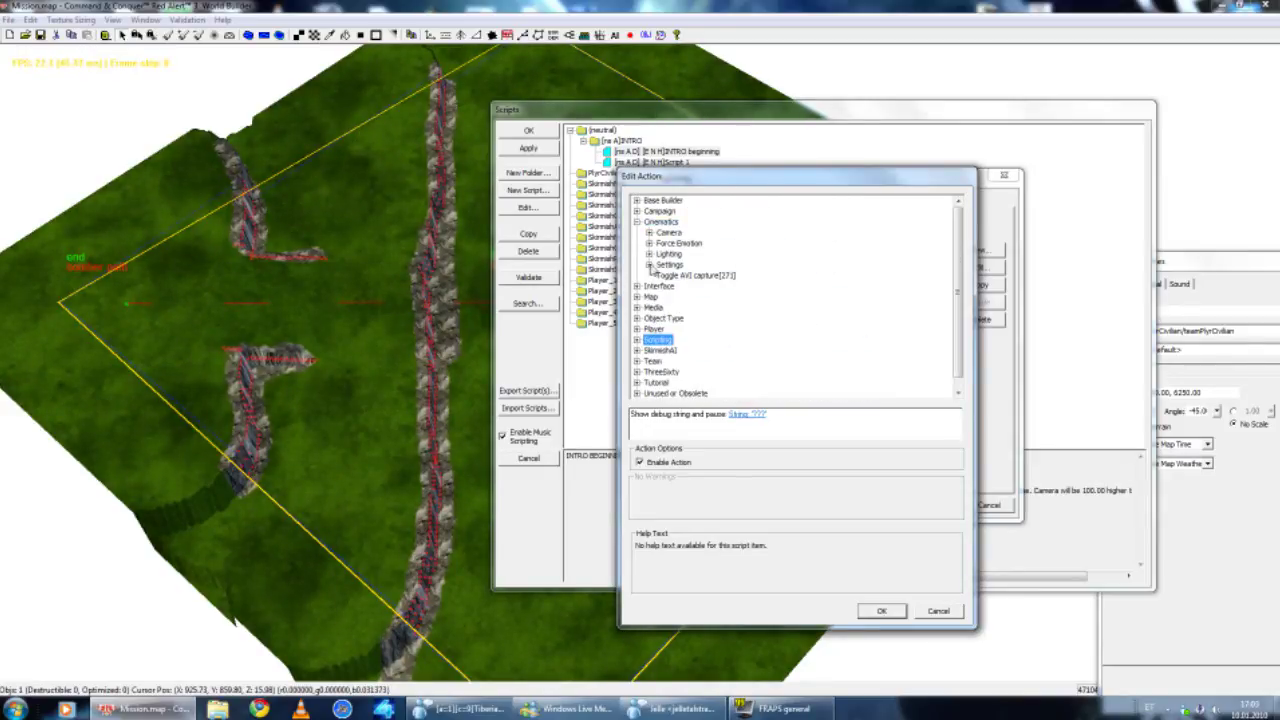
left_click(649, 265)
scroll(652, 268, "down", 1)
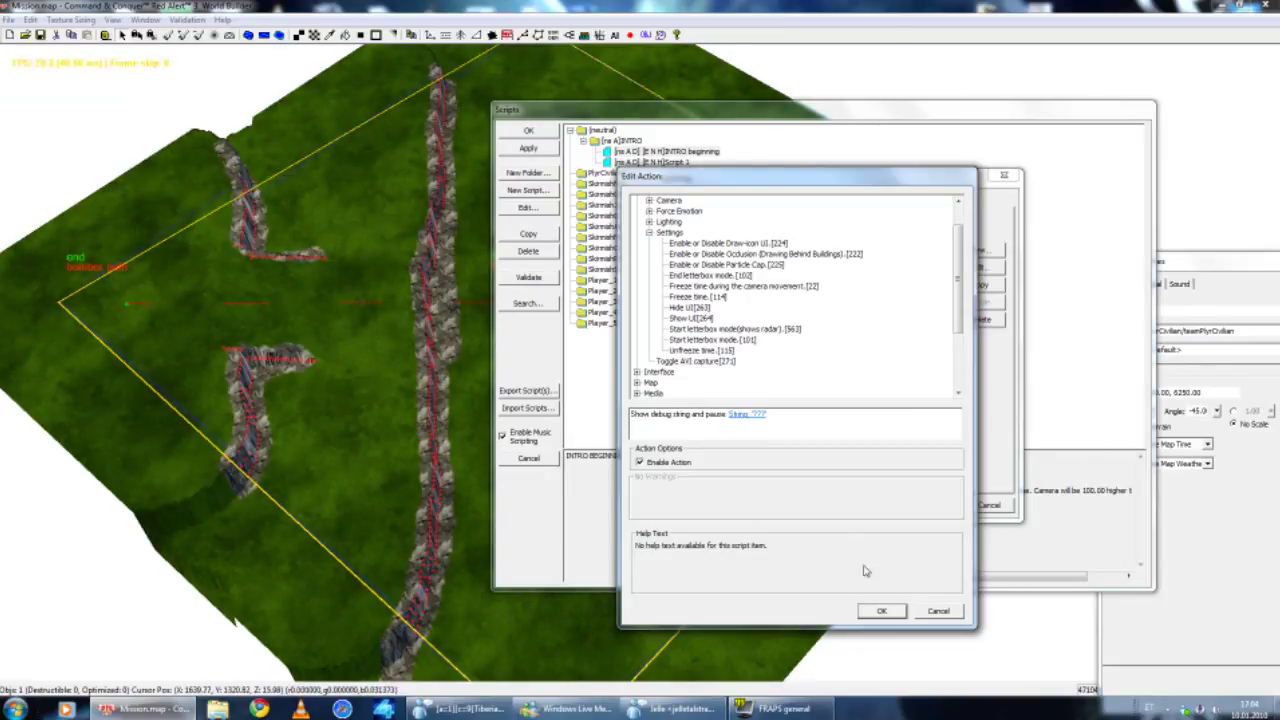
left_click(713, 341)
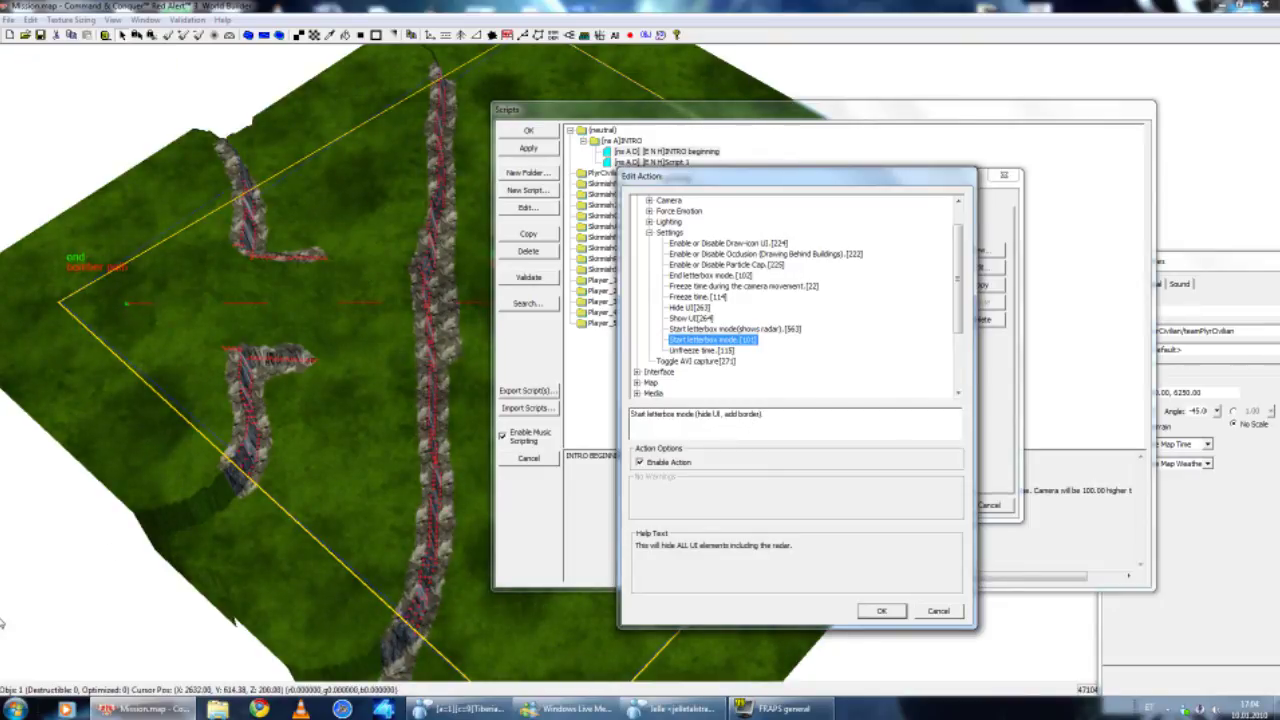
left_click(881, 612)
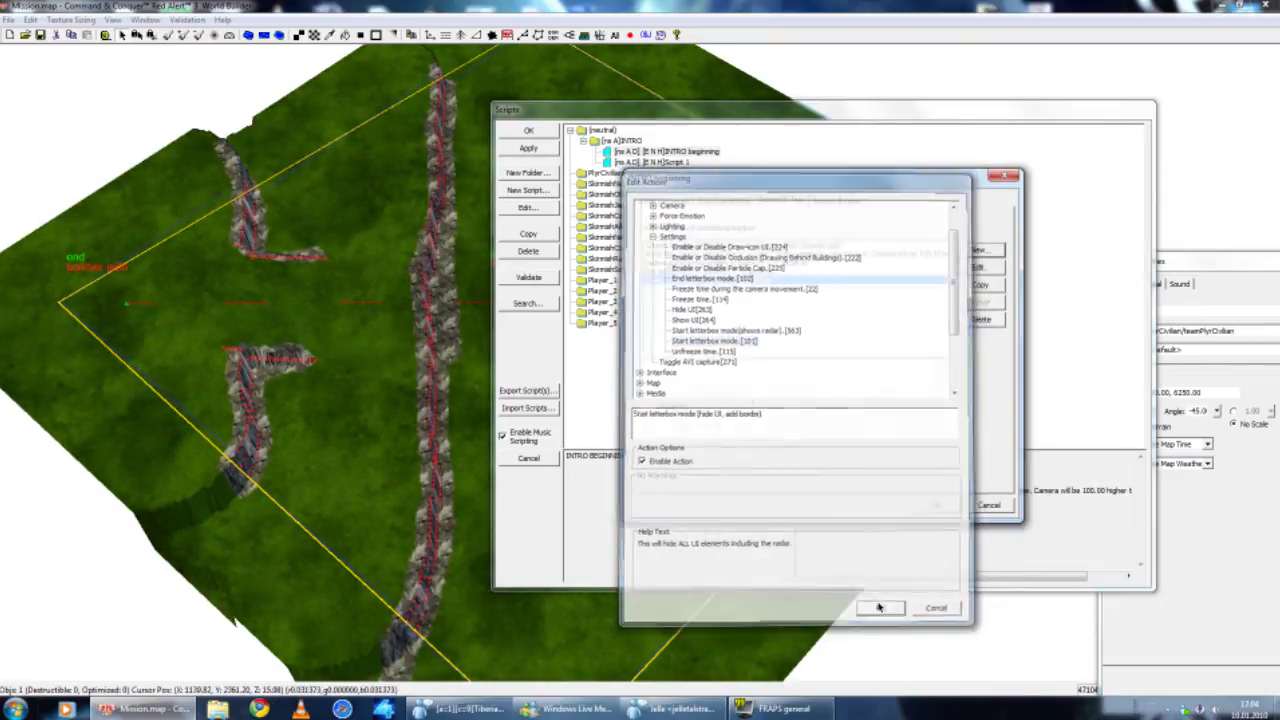
left_click(979, 507)
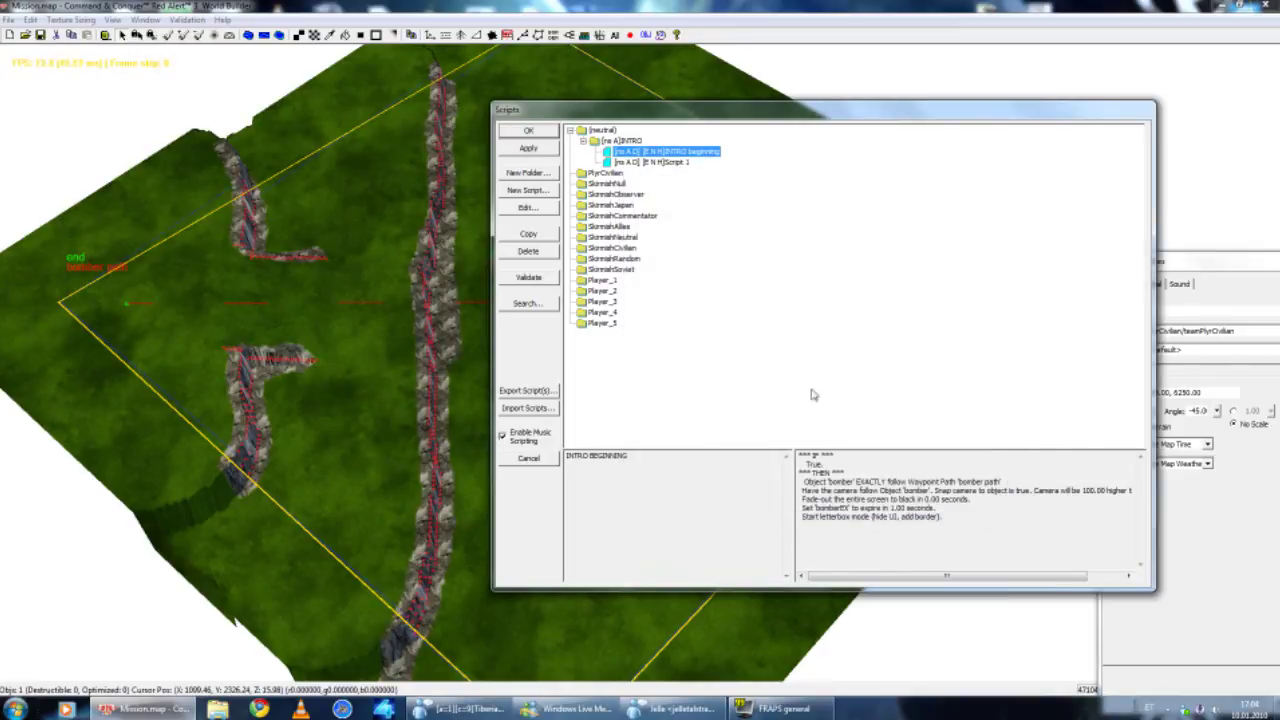
- Examine the bomber's route across the map between its start and end waypoints
right_click_drag(366, 257, 267, 236)
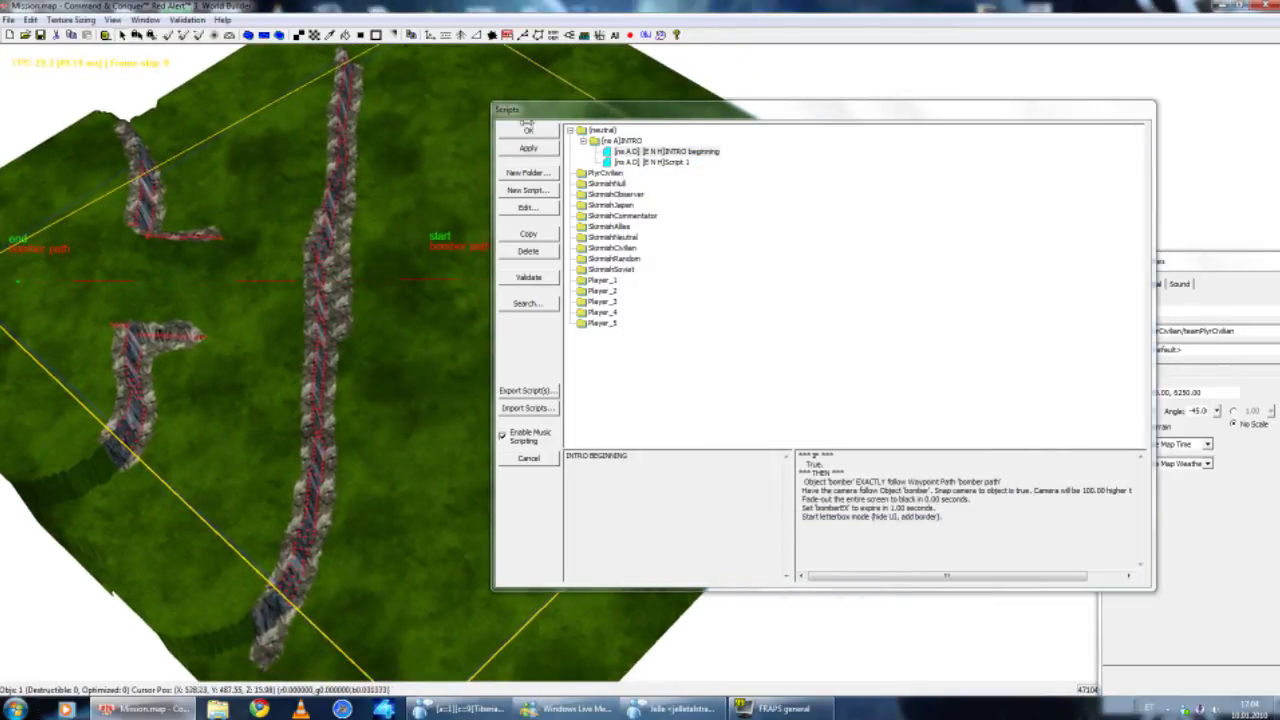
left_click_drag(528, 110, 976, 240)
left_click(569, 308)
right_click_drag(569, 309, 714, 414)
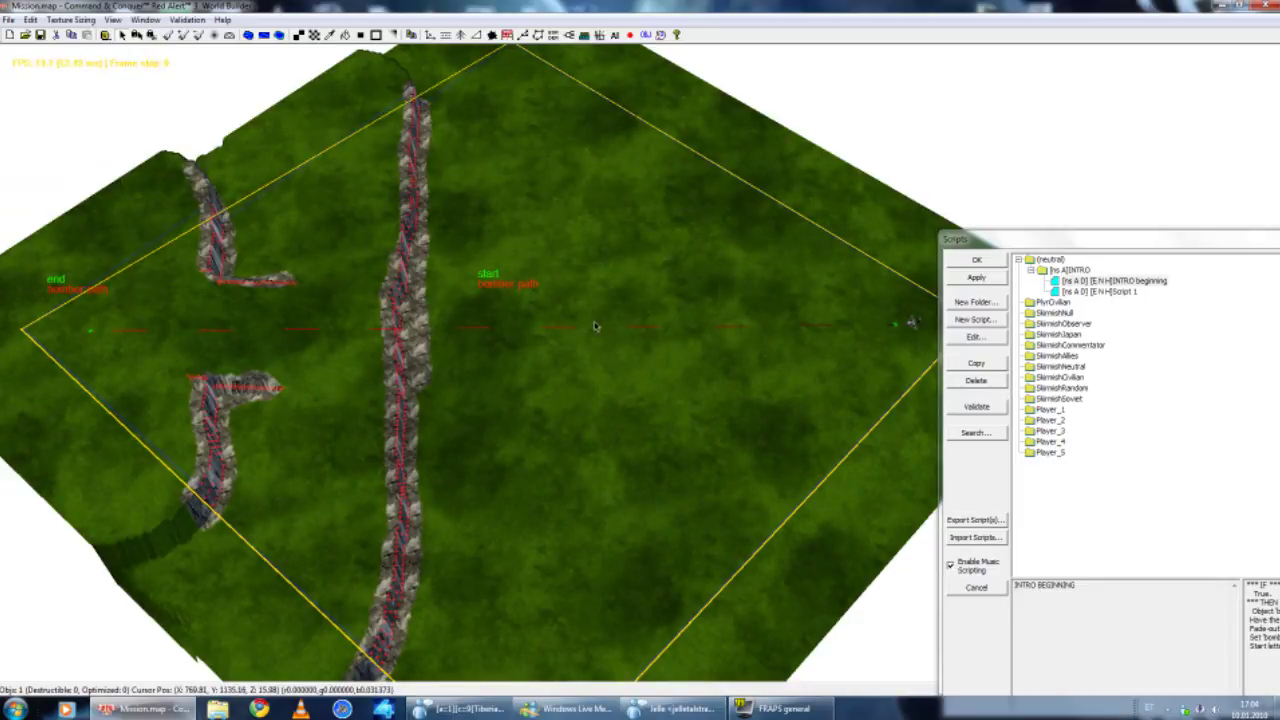
left_click_drag(1011, 246, 1106, 238)
right_click_drag(786, 271, 754, 271)
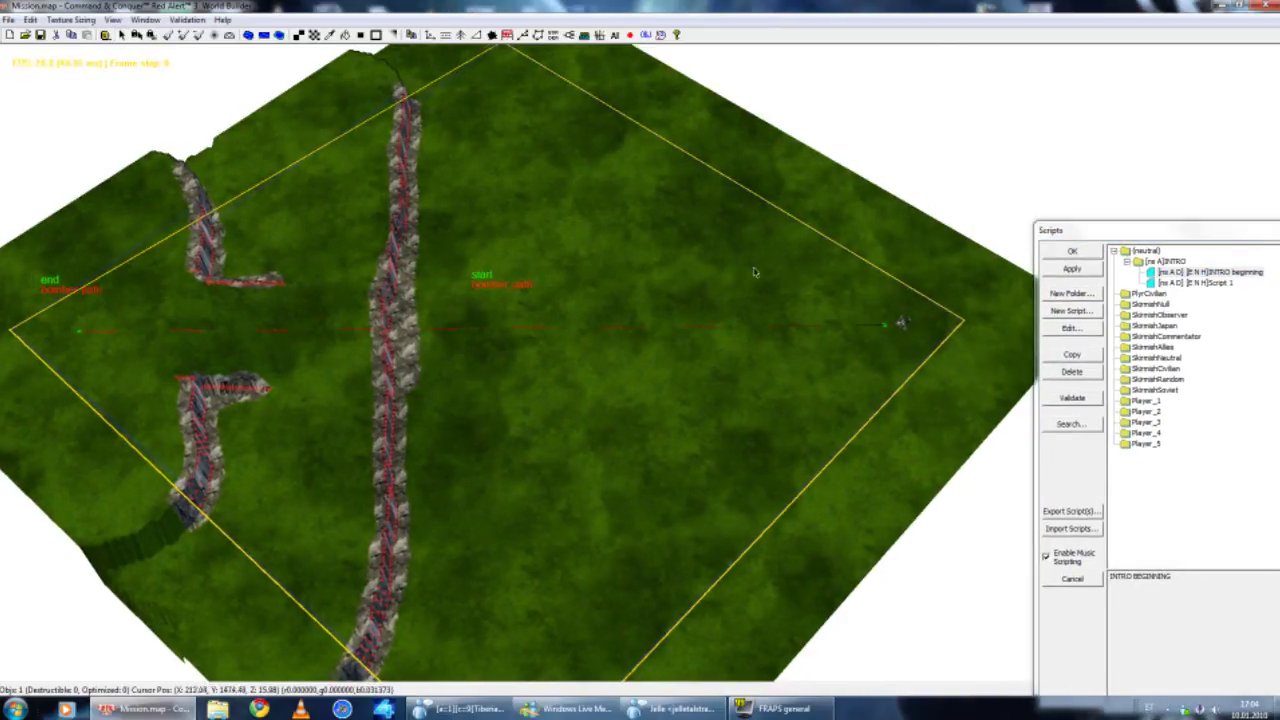
scroll(754, 271, "up", 3)
left_click(934, 308)
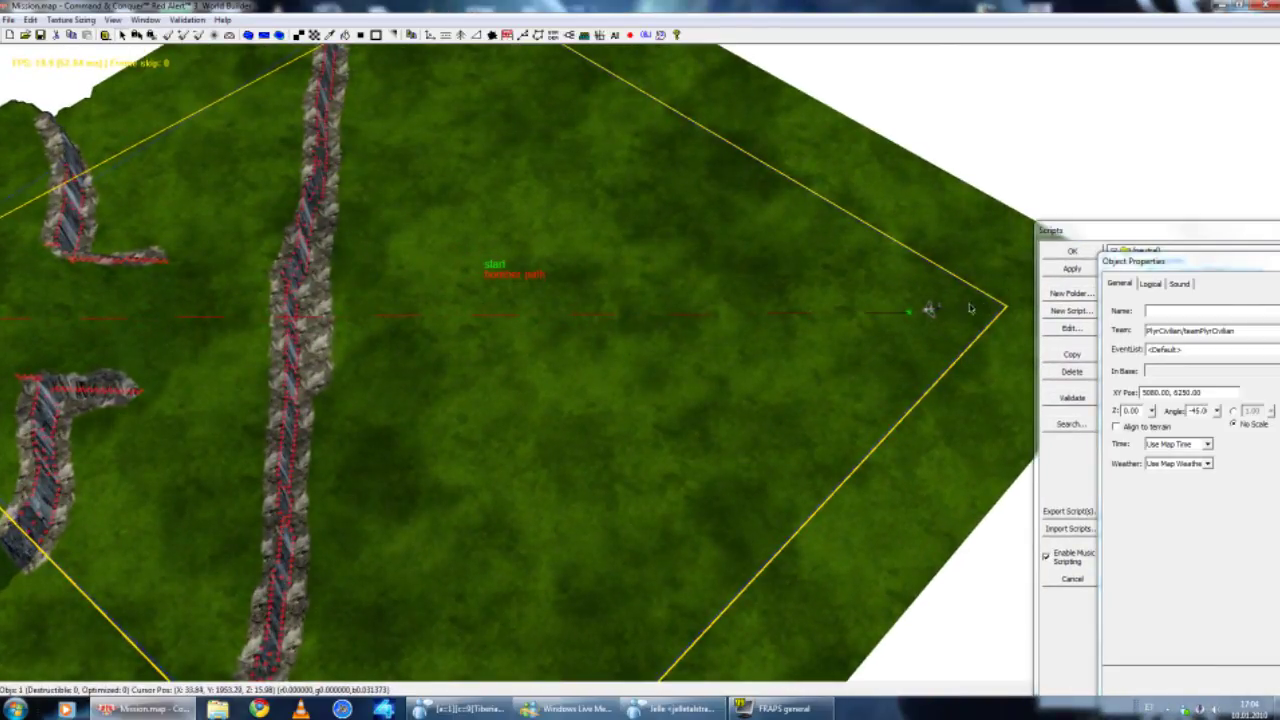
right_click_drag(975, 307, 813, 288)
right_click_drag(529, 378, 729, 375)
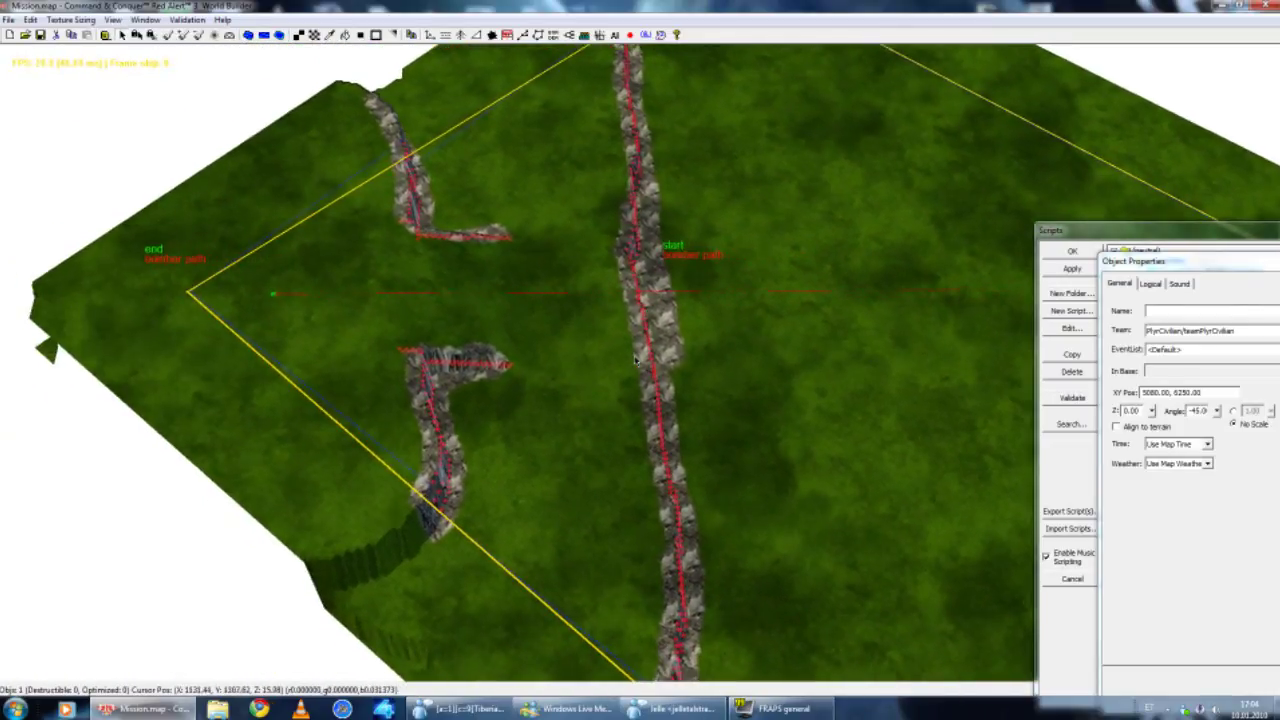
right_click_drag(553, 338, 774, 391)
scroll(765, 396, "up", 1)
middle_click_drag(765, 395, 631, 374)
right_click_drag(631, 374, 523, 417)
scroll(575, 372, "down", 3)
scroll(575, 372, "down", 3)
scroll(523, 416, "down", 2)
middle_click_drag(523, 416, 597, 357)
scroll(596, 309, "up", 3)
right_click_drag(597, 357, 597, 367)
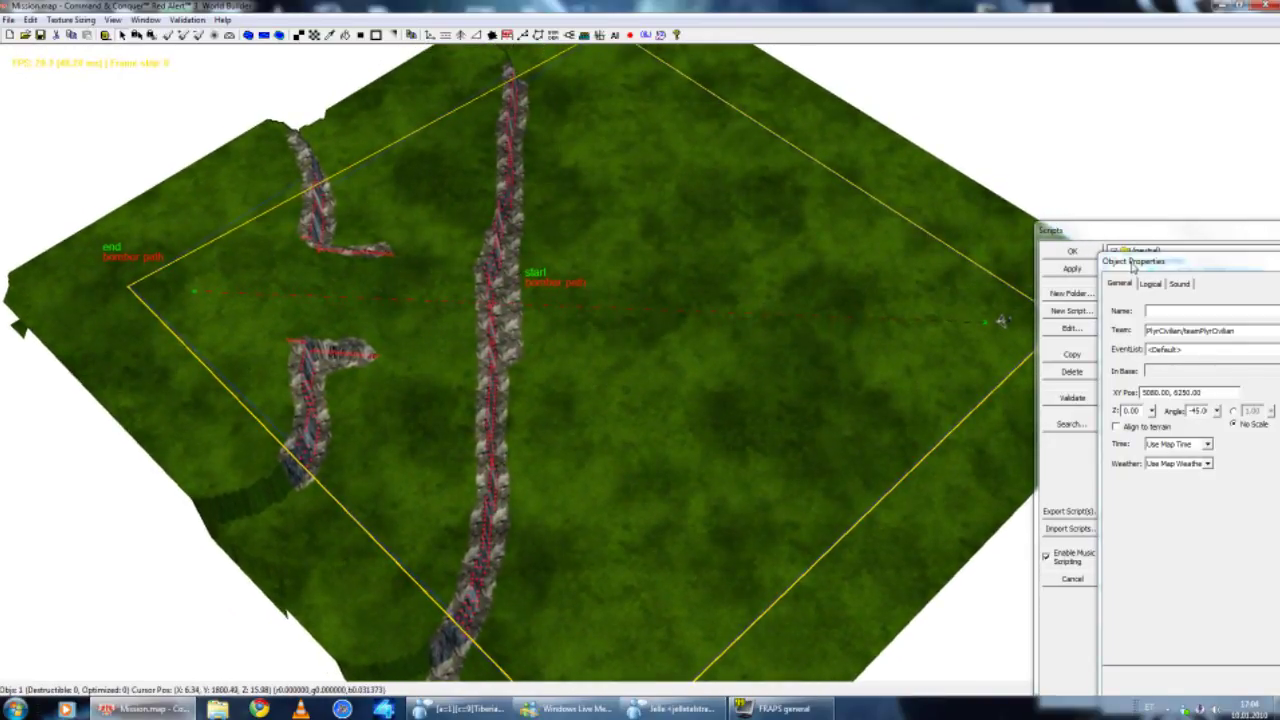
- Confirm the script changes and move the Object Properties window clear of the bomber path
left_click_drag(1133, 263, 392, 231)
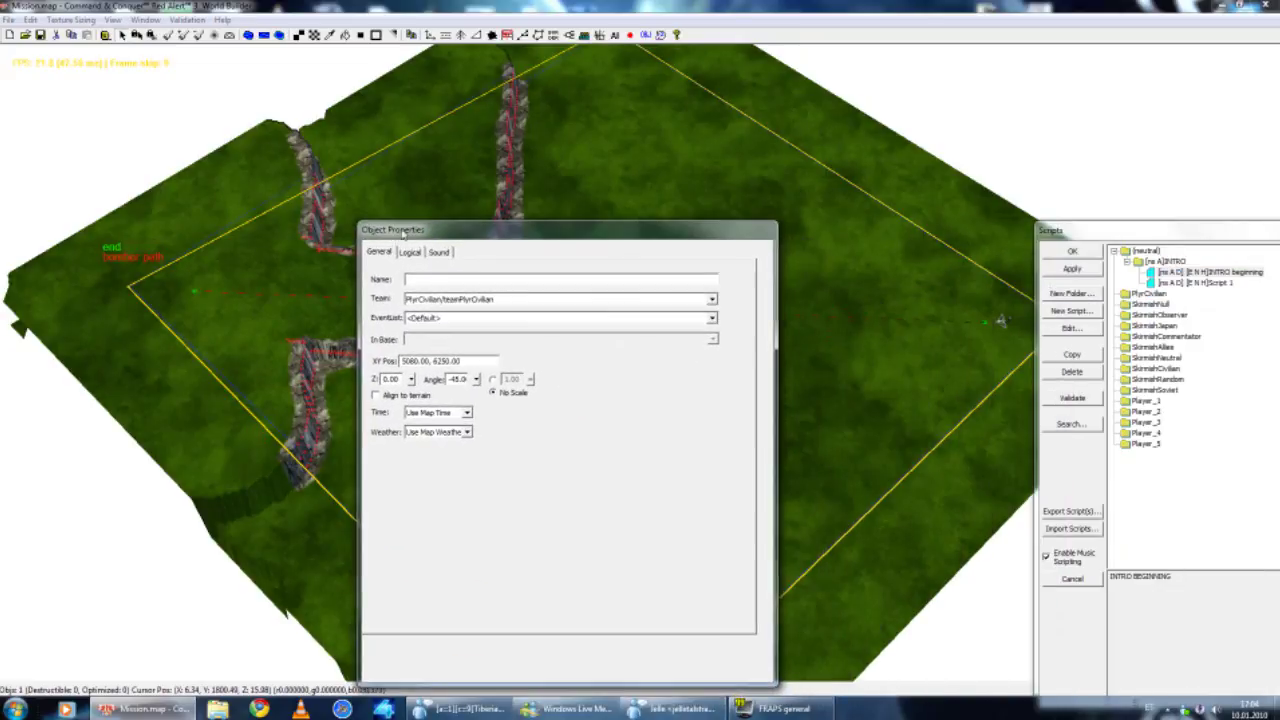
left_click(1072, 258)
left_click_drag(580, 232, 889, 554)
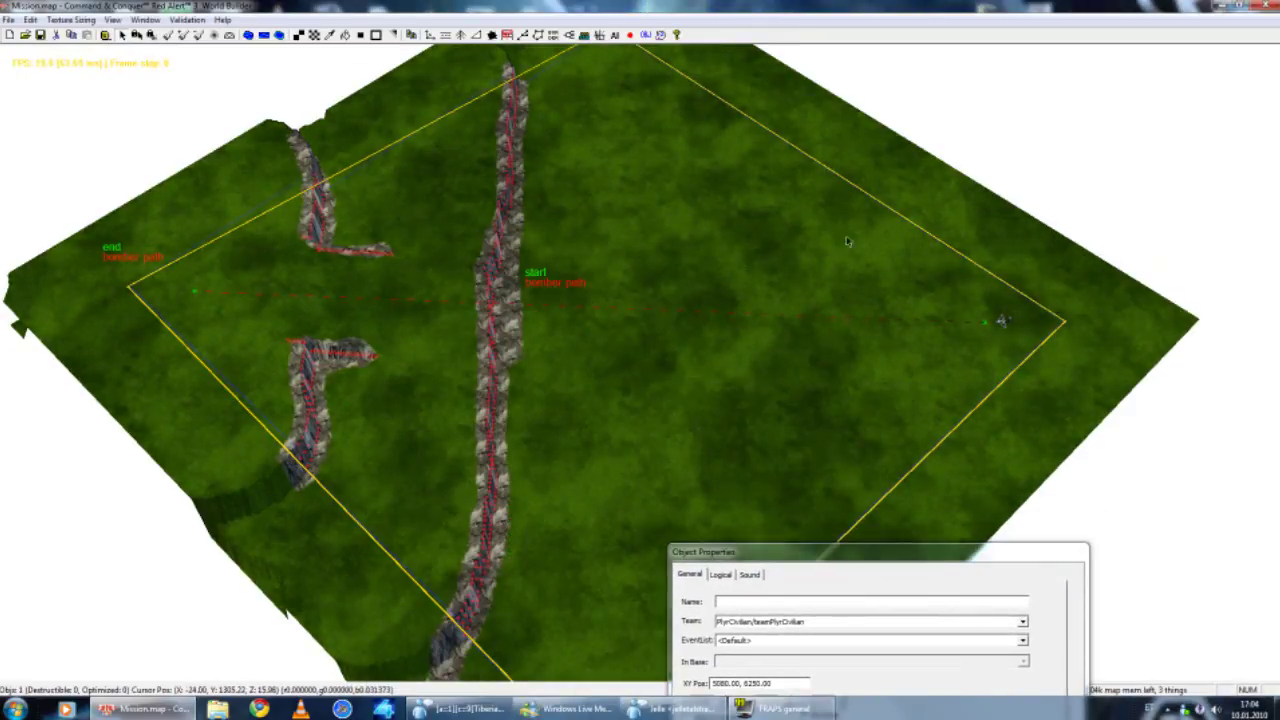
right_click_drag(847, 241, 503, 586)
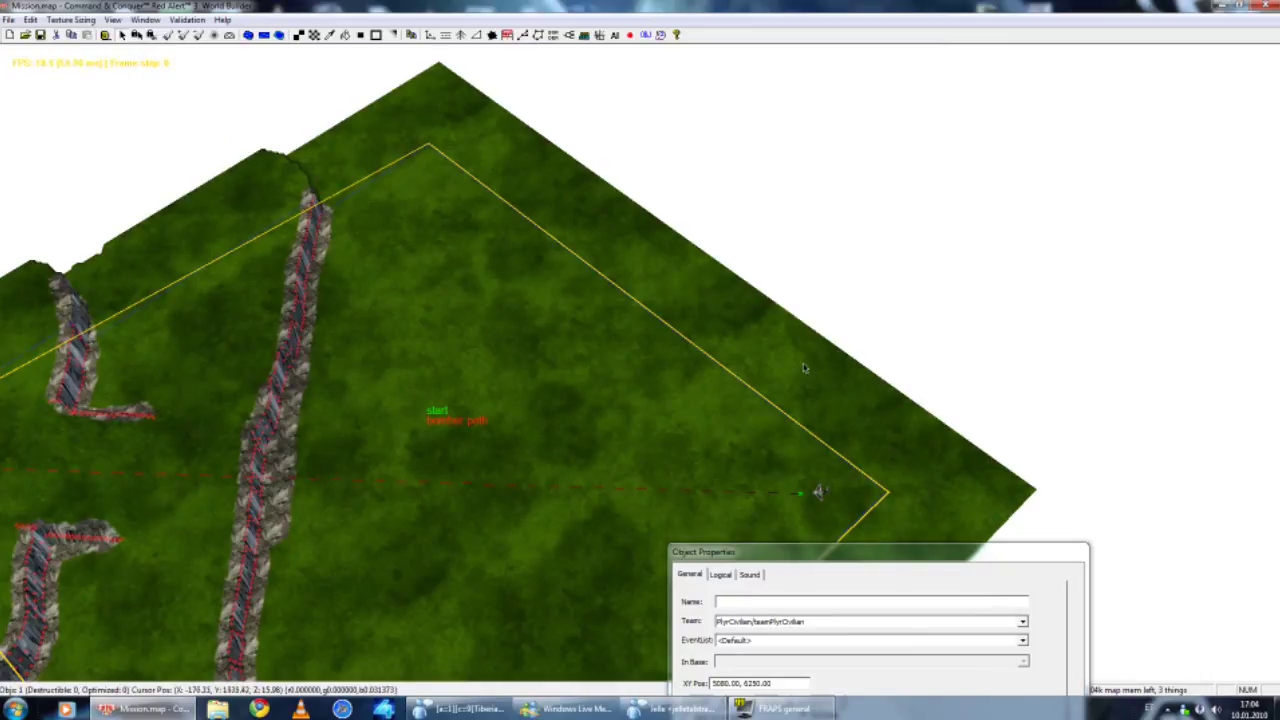